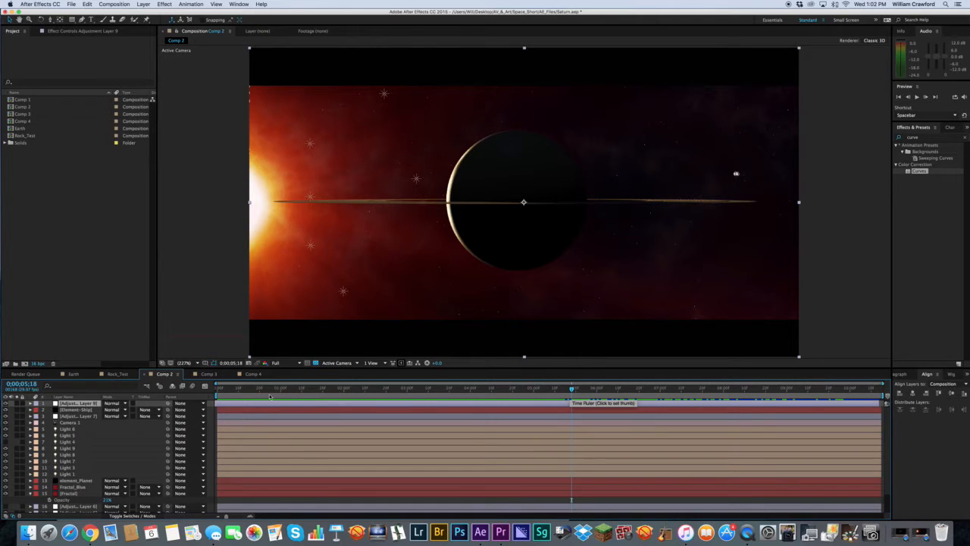
# Preview the finished ringed-planet animation in Comp 2 and look over its layer stack
pyautogui.moveTo(267, 391); pyautogui.dragTo(294, 389)
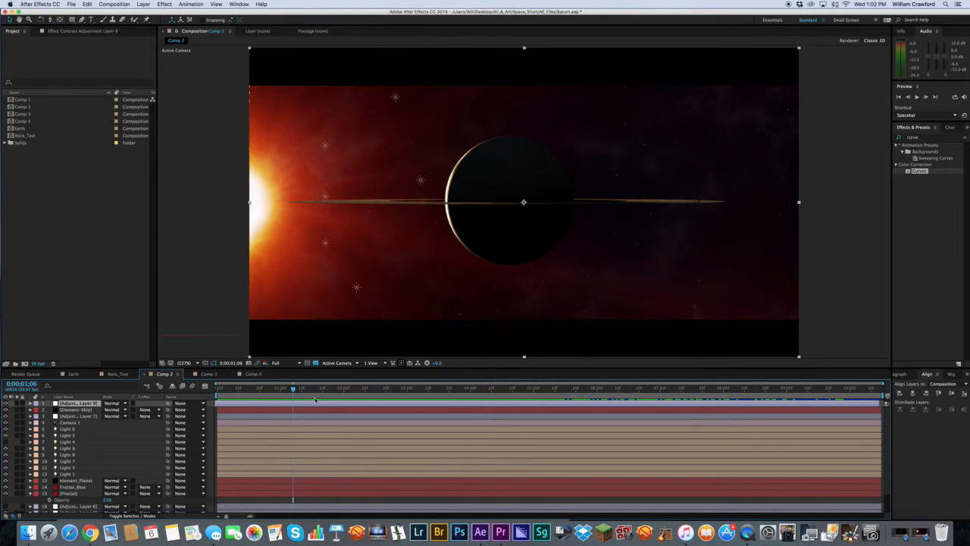
pyautogui.press('space')
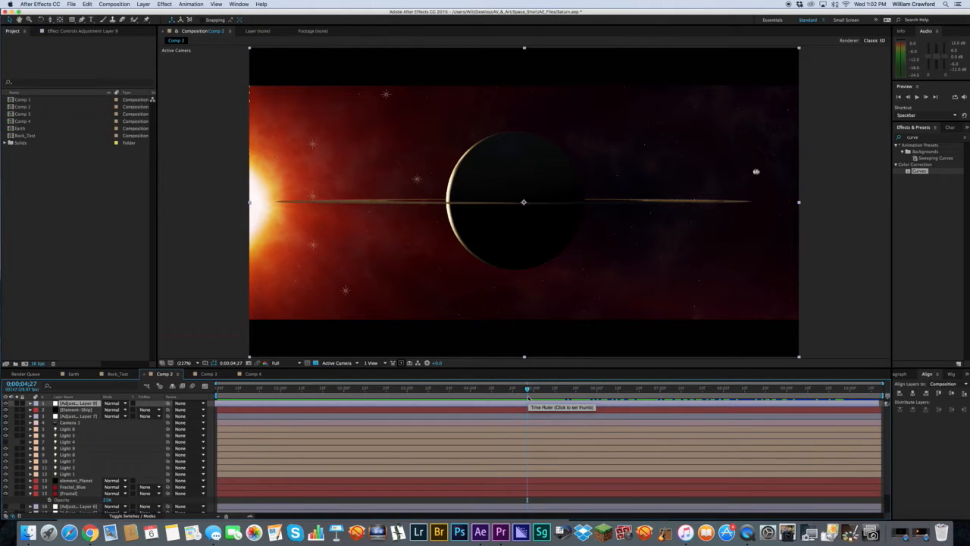
pyautogui.moveTo(263, 391); pyautogui.dragTo(538, 392)
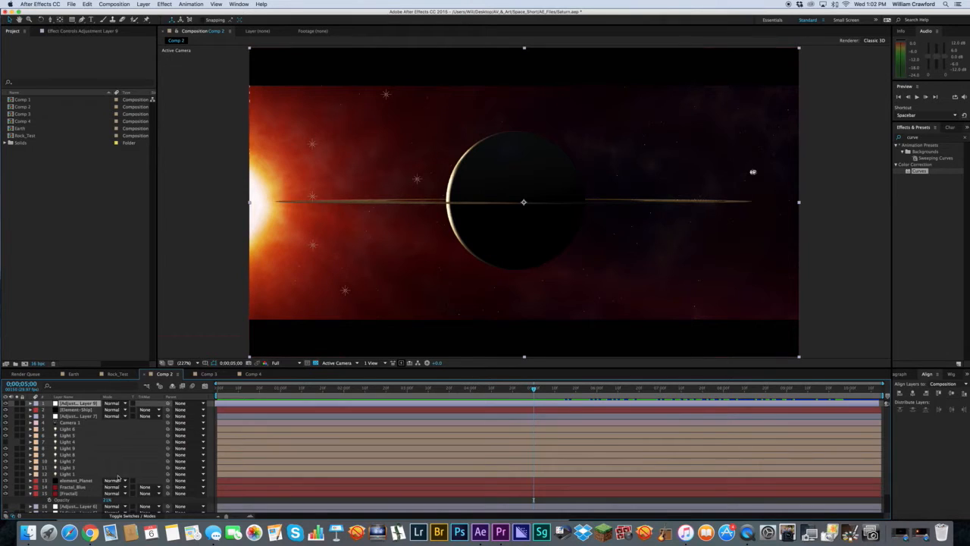
pyautogui.scroll(-3, 76, 477)
pyautogui.click(30, 471)
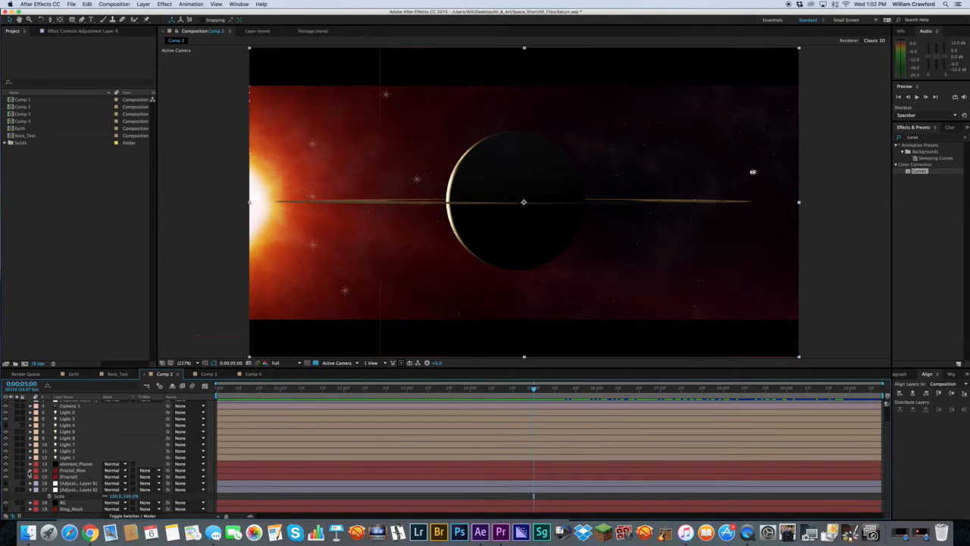
pyautogui.click(30, 489)
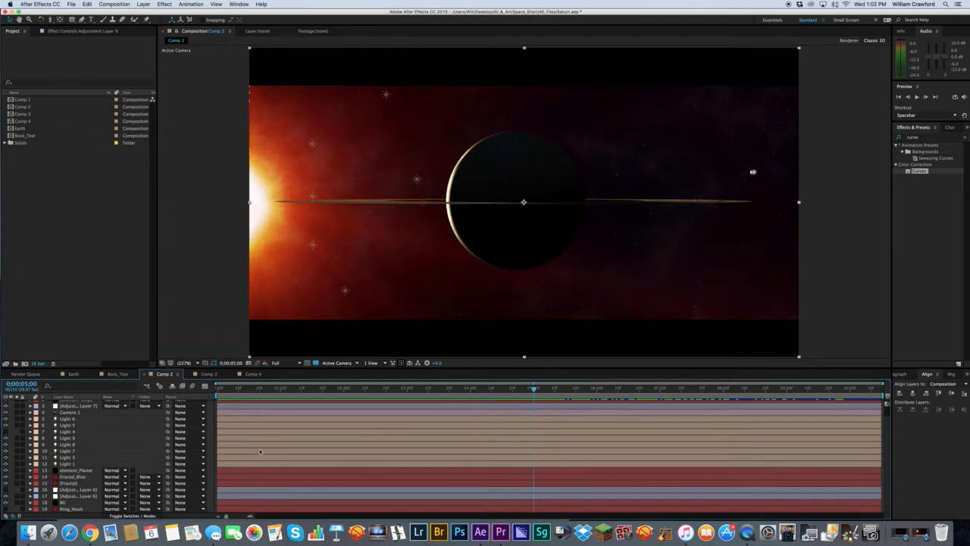
pyautogui.moveTo(331, 386); pyautogui.dragTo(365, 388)
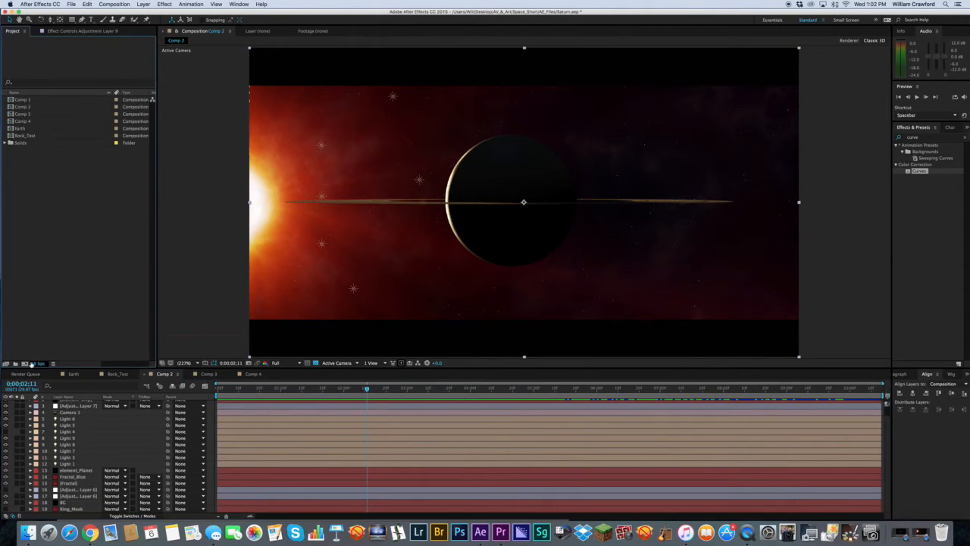
# Create a new HDV/HDTV 720 29.97 composition and add a black 1280 x 720 px solid named "stars"
pyautogui.click(27, 364)
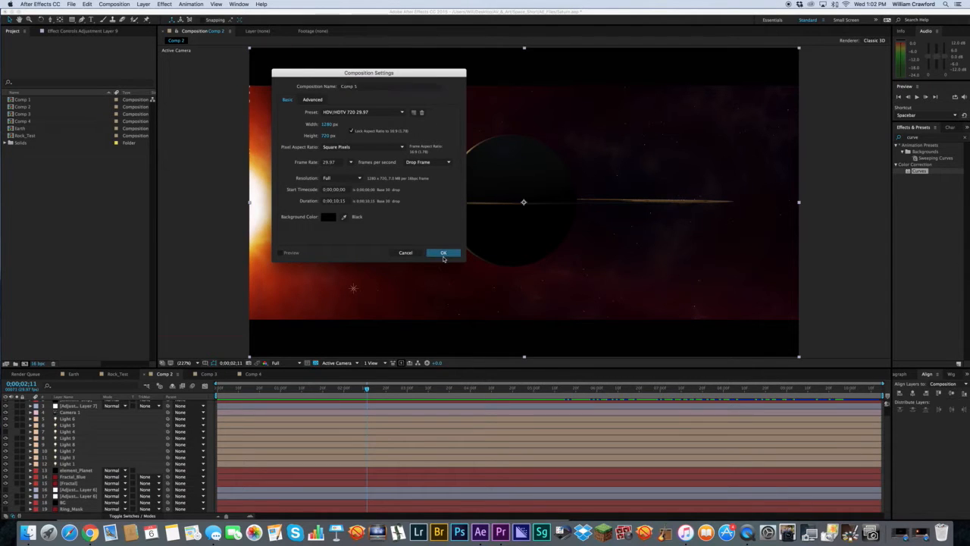
pyautogui.click(444, 253)
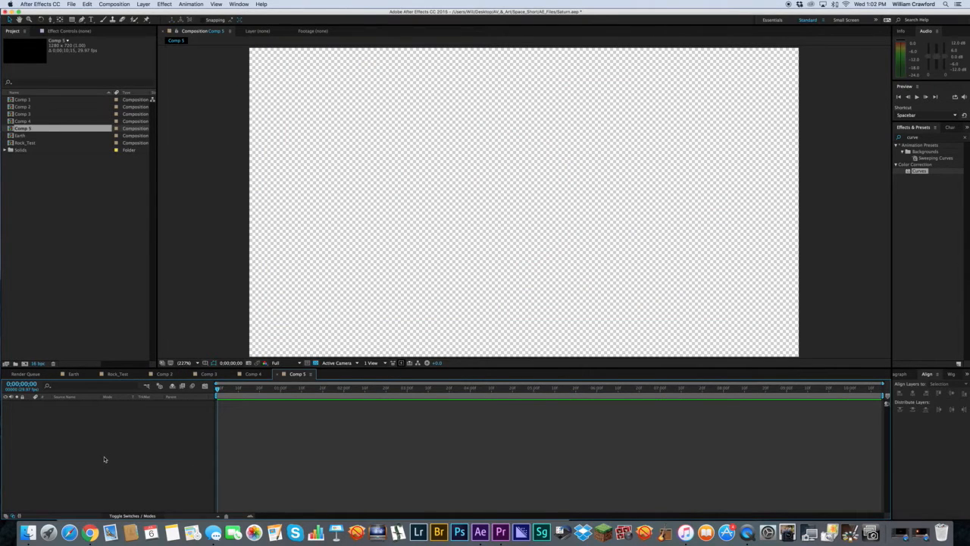
pyautogui.rightClick(128, 477)
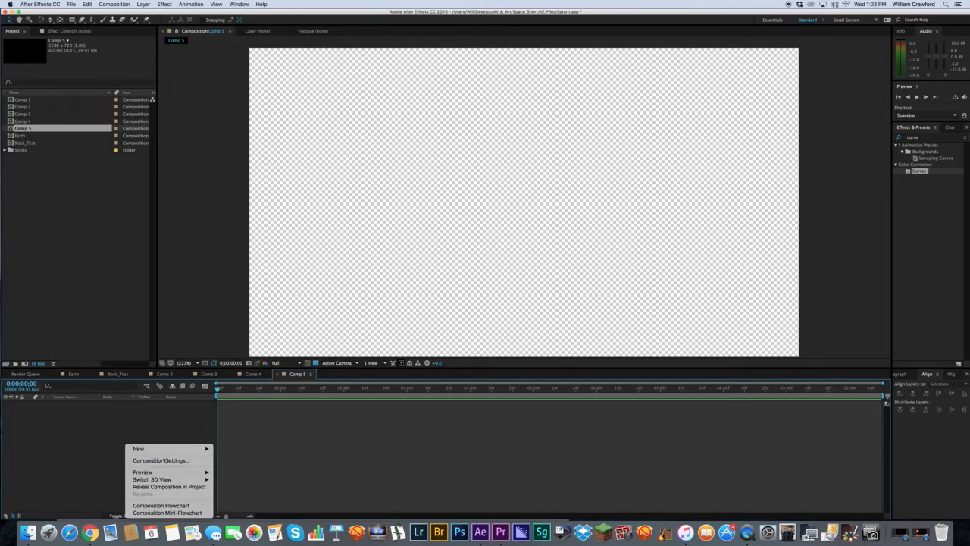
pyautogui.moveTo(181, 451)
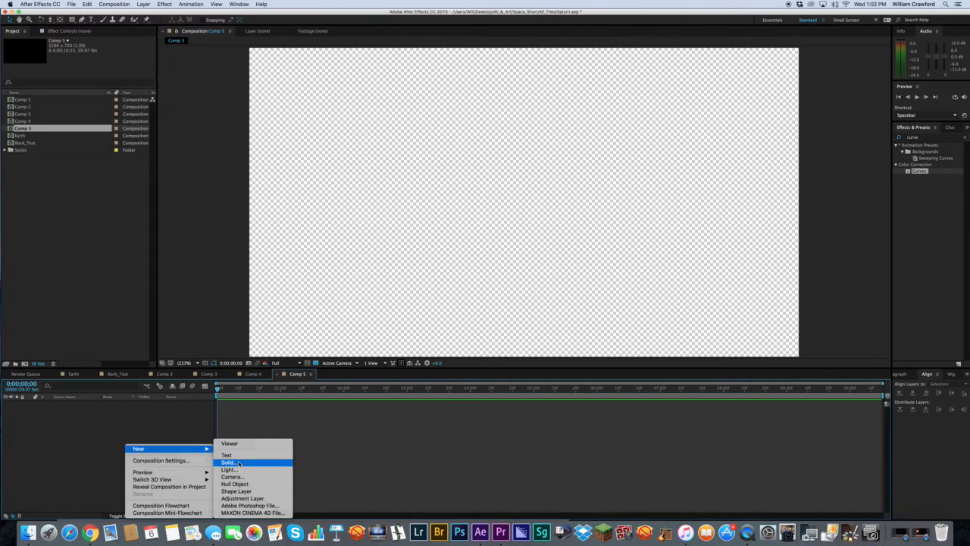
pyautogui.click(228, 462)
pyautogui.write('st')
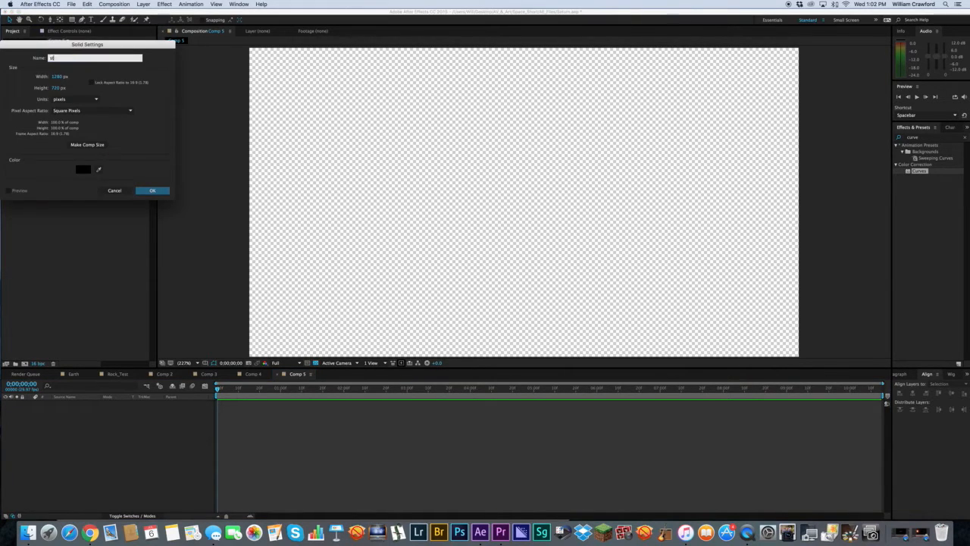
pyautogui.write('ars')
pyautogui.click(152, 192)
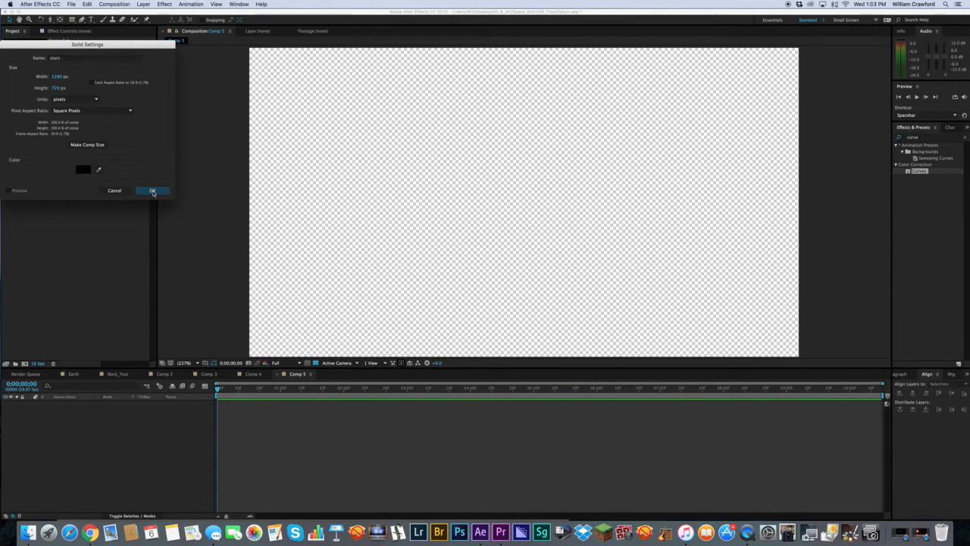
# Find the Fractal Noise effect and apply it to the stars solid
pyautogui.click(924, 137)
pyautogui.click(899, 139)
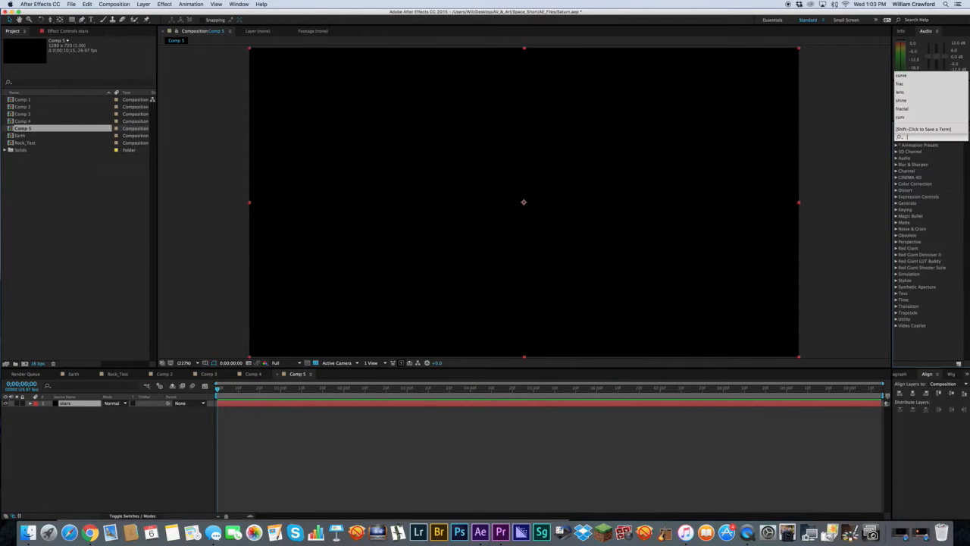
pyautogui.click(877, 172)
pyautogui.click(913, 138)
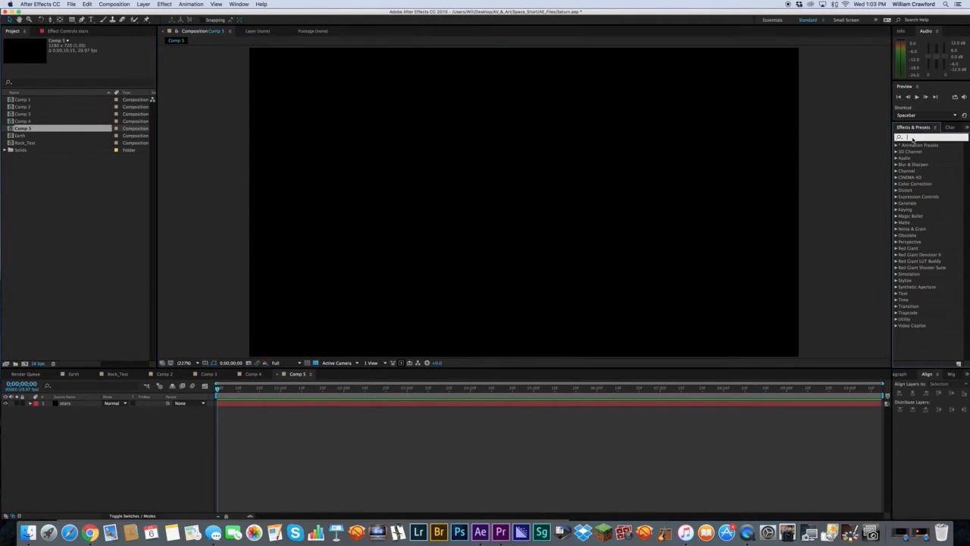
pyautogui.write('frac')
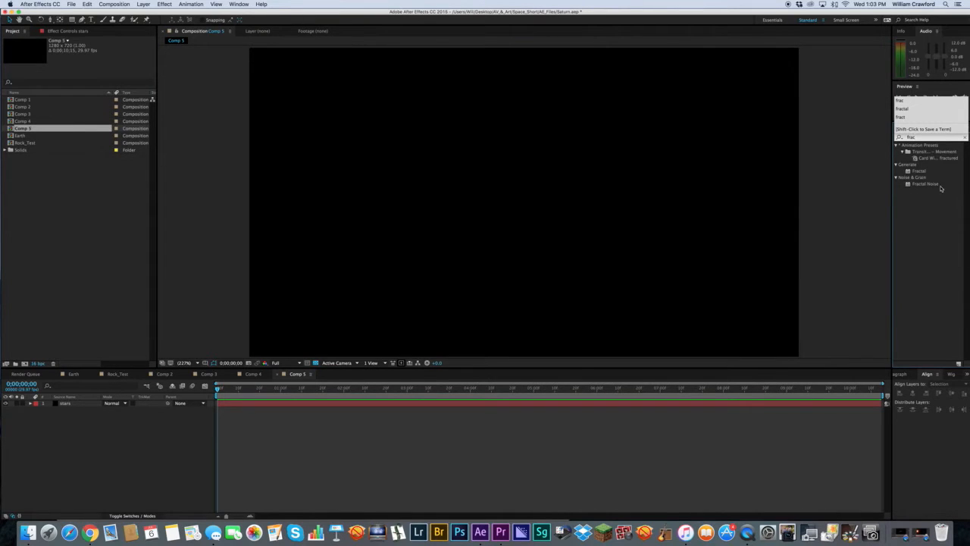
pyautogui.click(939, 186)
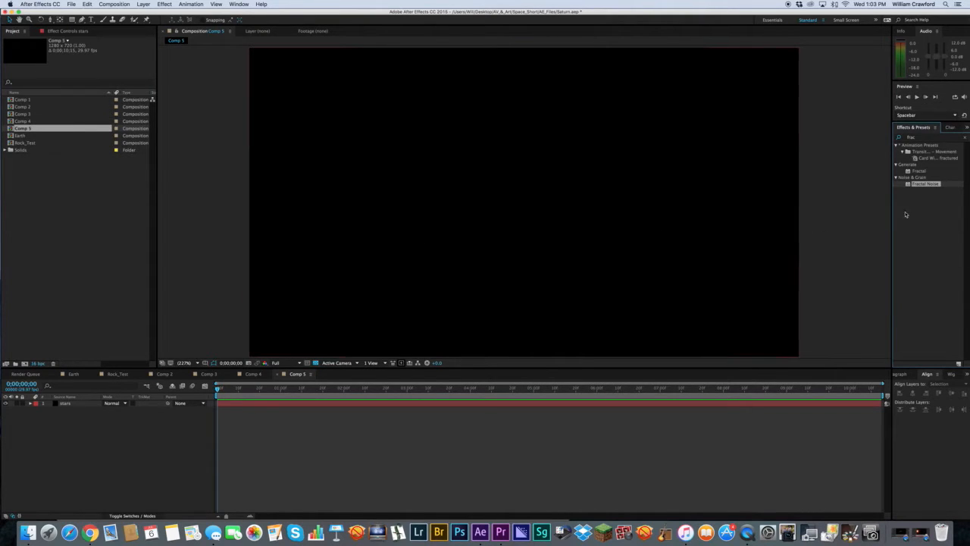
pyautogui.moveTo(925, 190); pyautogui.dragTo(648, 228)
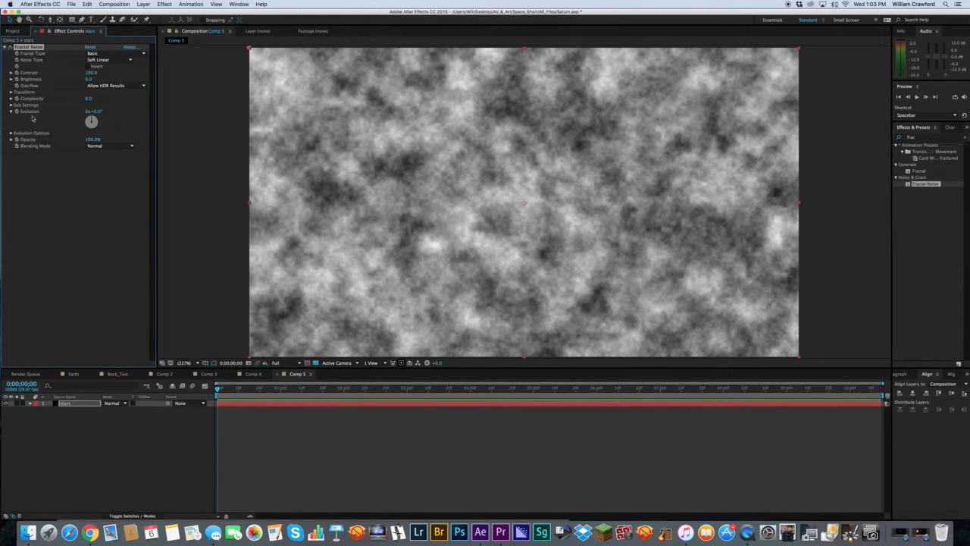
# Reduce the Fractal Noise transform scale on the stars layer to 1.0
pyautogui.click(103, 55)
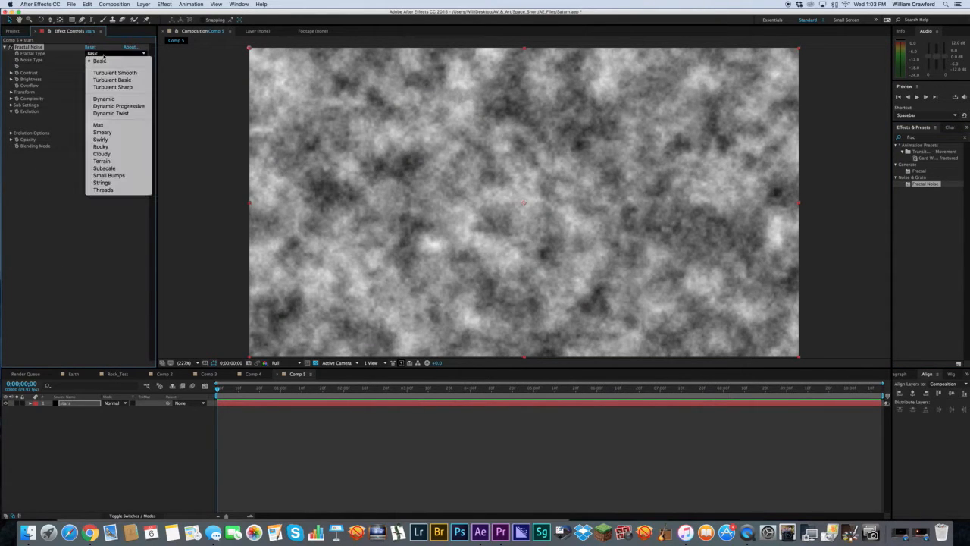
pyautogui.click(54, 166)
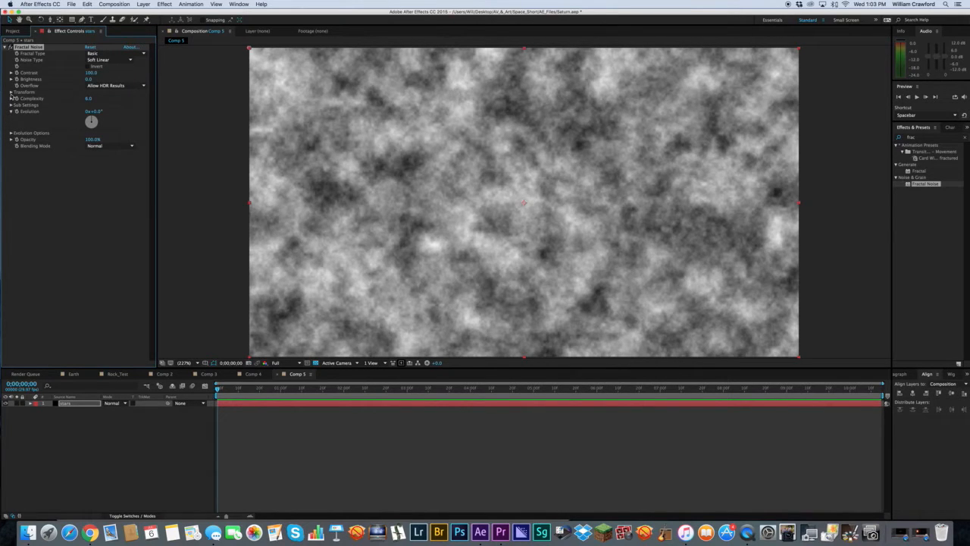
pyautogui.click(11, 92)
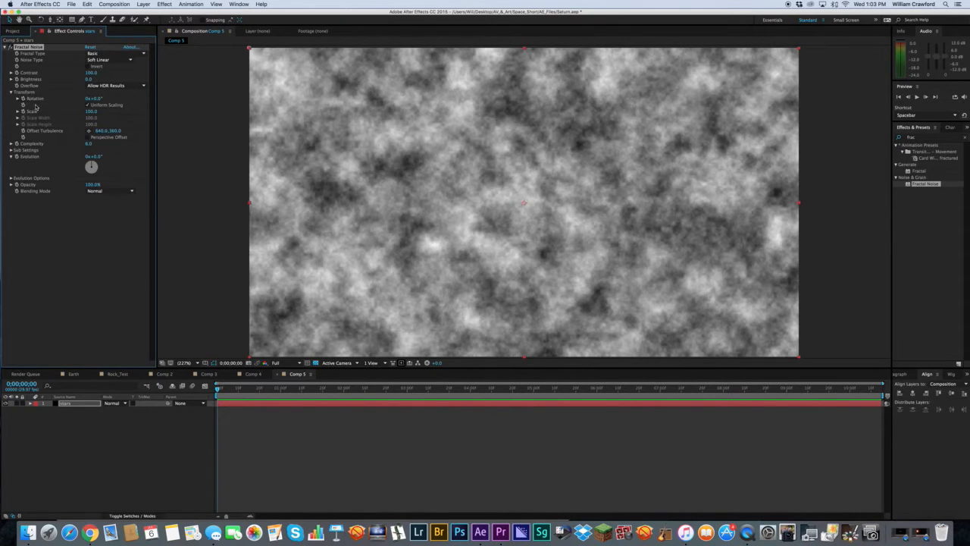
pyautogui.click(17, 111)
pyautogui.moveTo(88, 112); pyautogui.dragTo(9, 114)
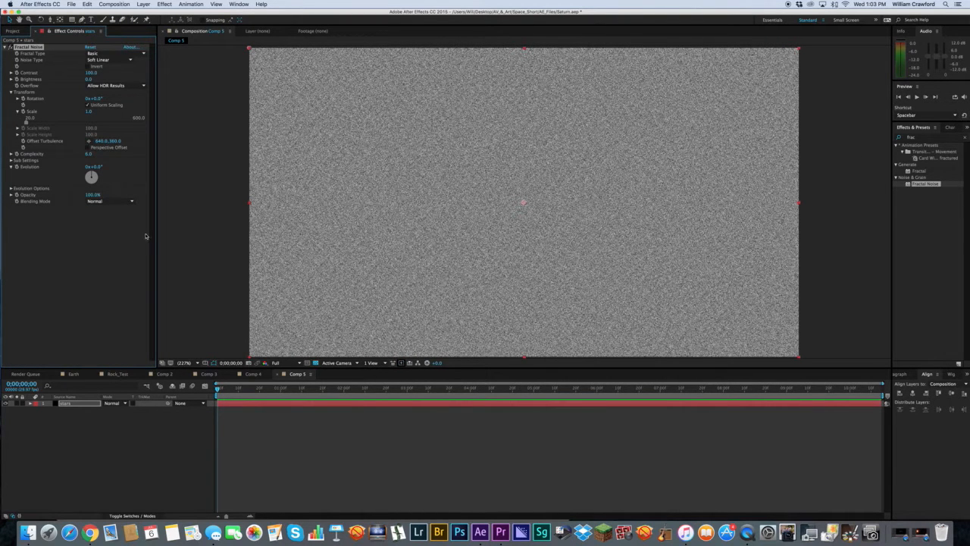
# Find the Curves color correction effect and add it to the stars layer
pyautogui.click(934, 143)
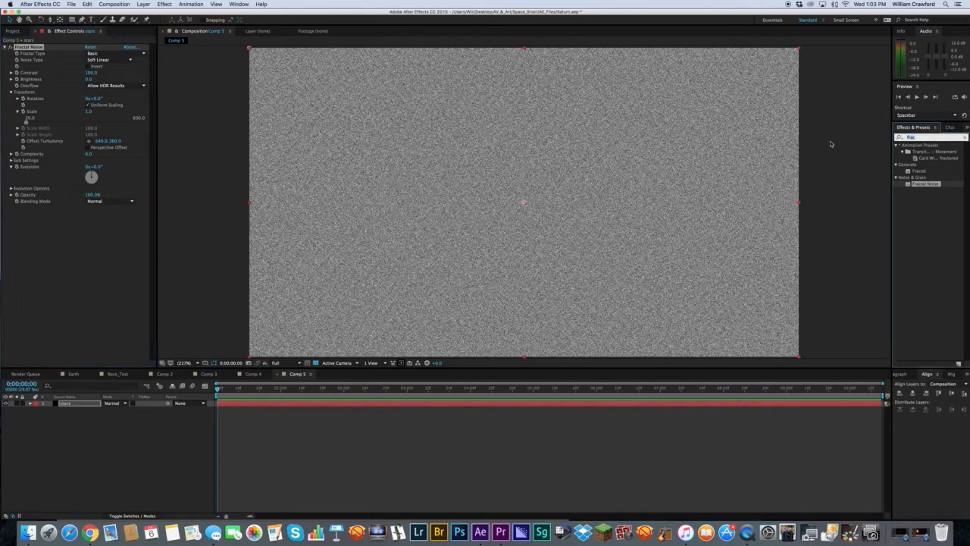
pyautogui.write('cur')
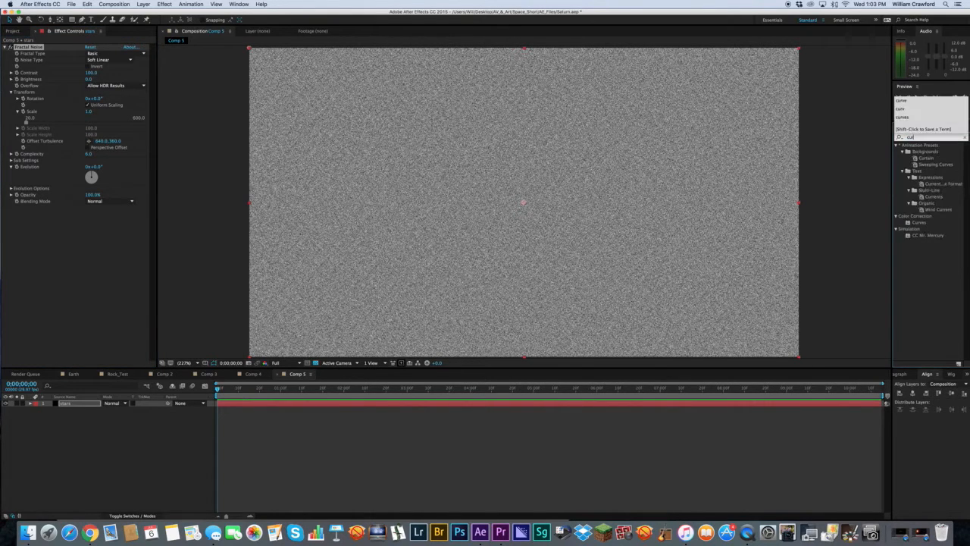
pyautogui.write('ve')
pyautogui.click(918, 173)
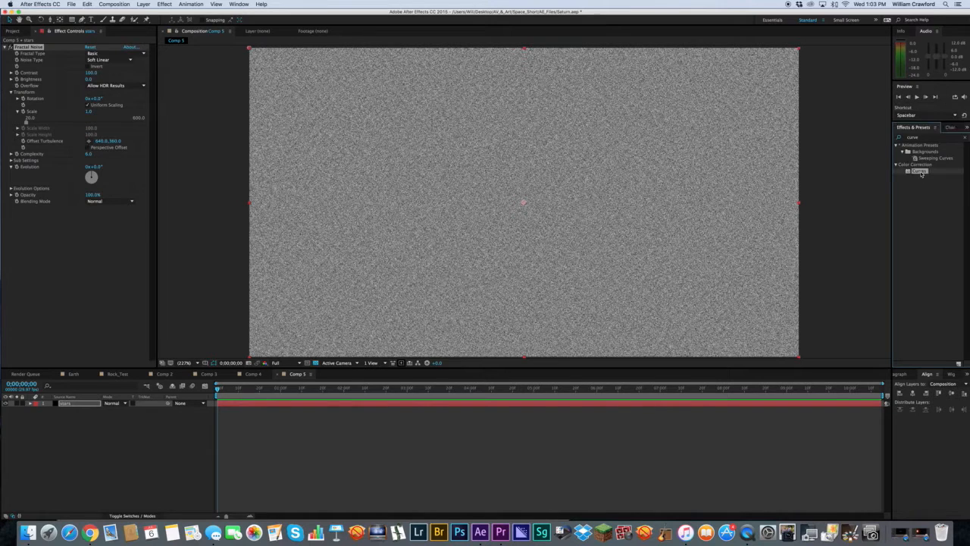
pyautogui.doubleClick(918, 174)
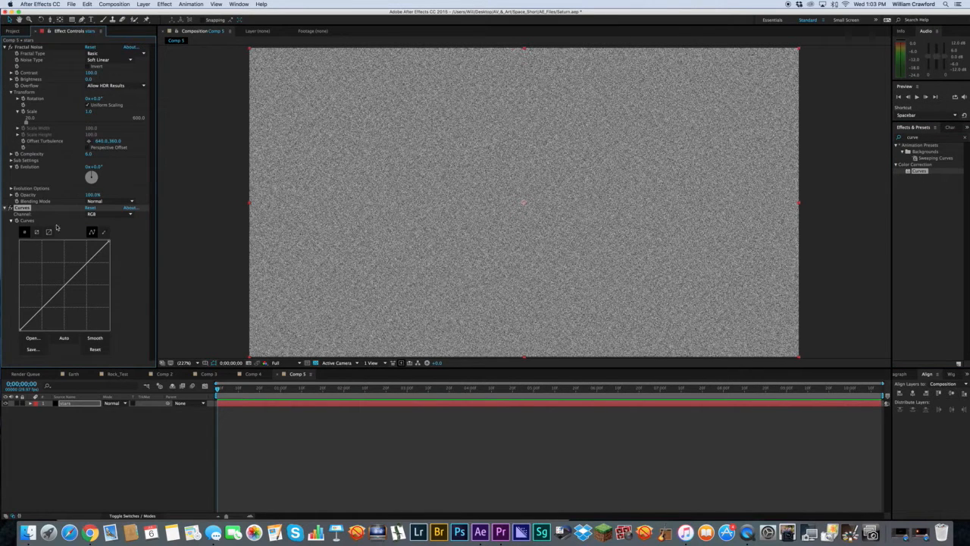
# Pull the RGB curve's midpoint down to the lower end to leave sparse stars on black, and collapse both effects
pyautogui.moveTo(63, 286); pyautogui.dragTo(93, 327)
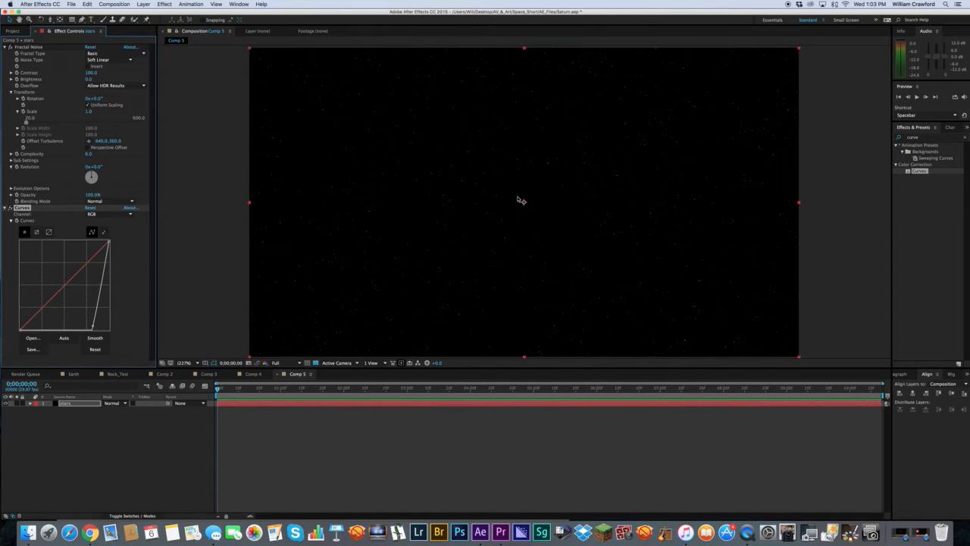
pyautogui.click(92, 434)
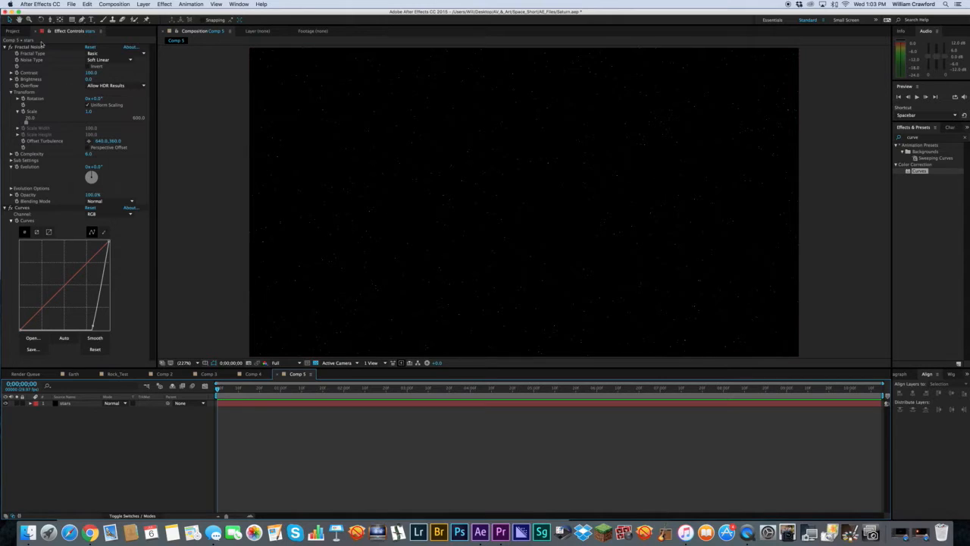
pyautogui.click(6, 47)
pyautogui.click(5, 53)
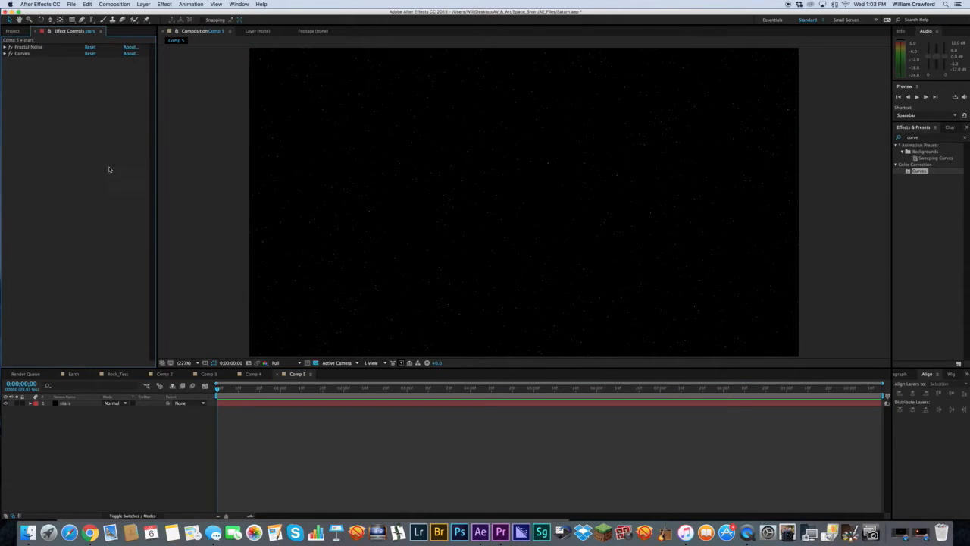
# Add a black 1280 x 720 px solid named "Element_Planet" above the stars layer
pyautogui.click(104, 439)
pyautogui.rightClick(117, 473)
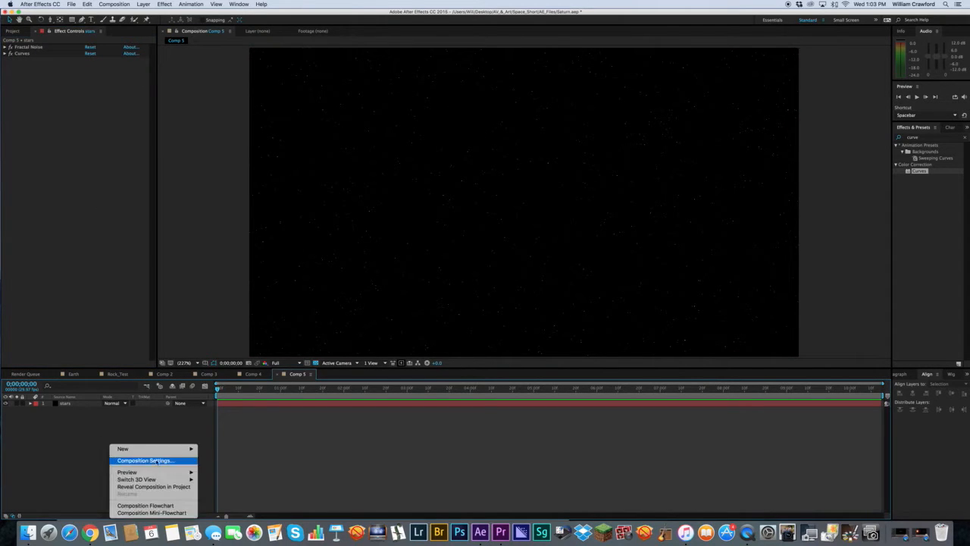
pyautogui.moveTo(176, 450)
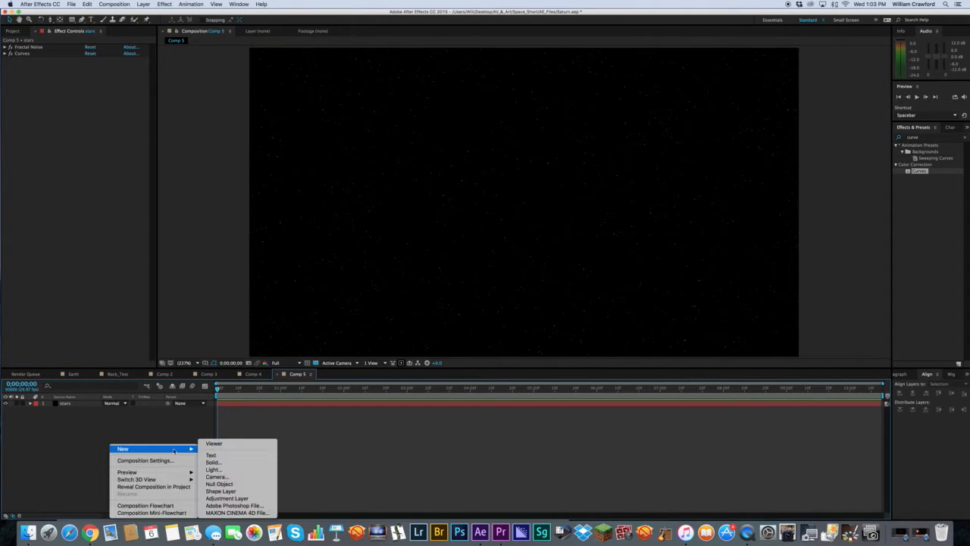
pyautogui.click(231, 462)
pyautogui.write('Element')
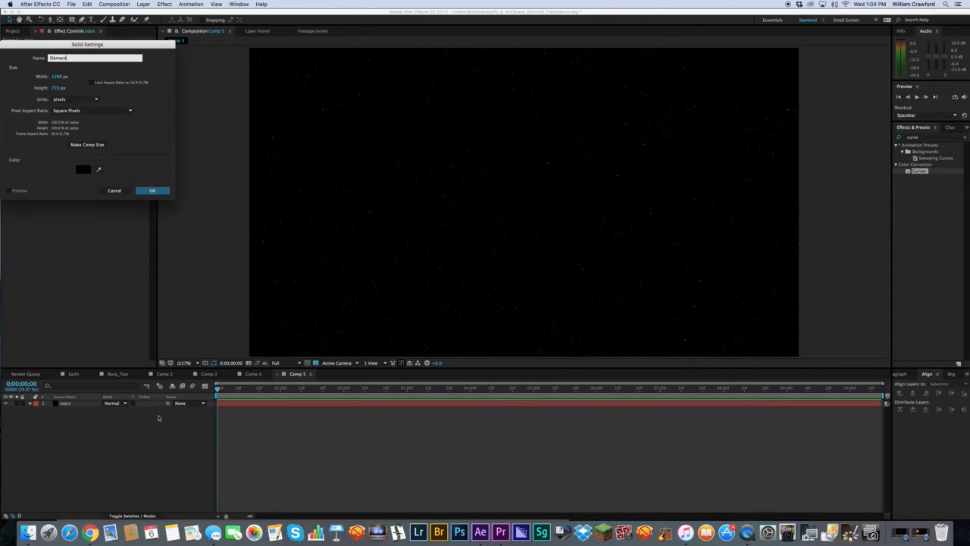
pyautogui.write('_Planet')
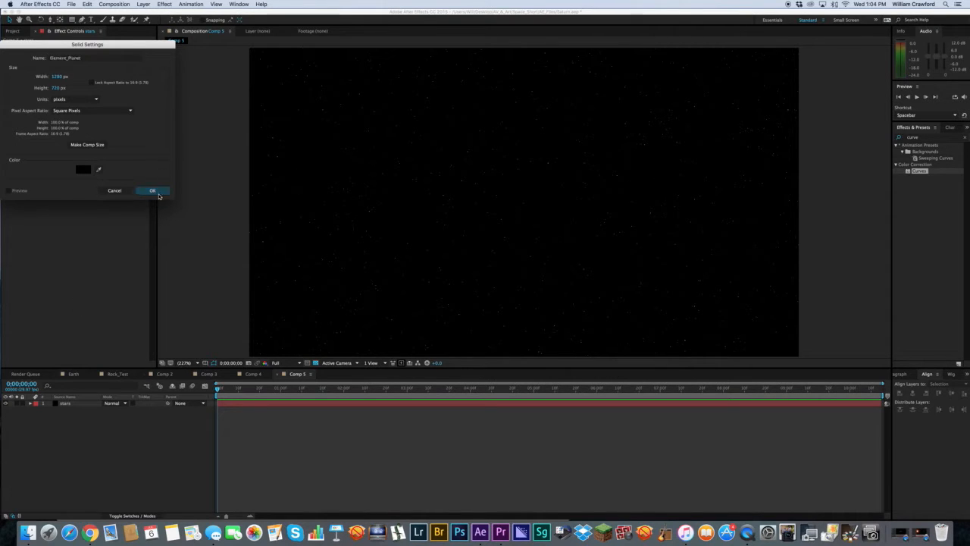
pyautogui.click(152, 191)
# Apply the Video Copilot Element effect to the Element_Planet solid
pyautogui.click(164, 4)
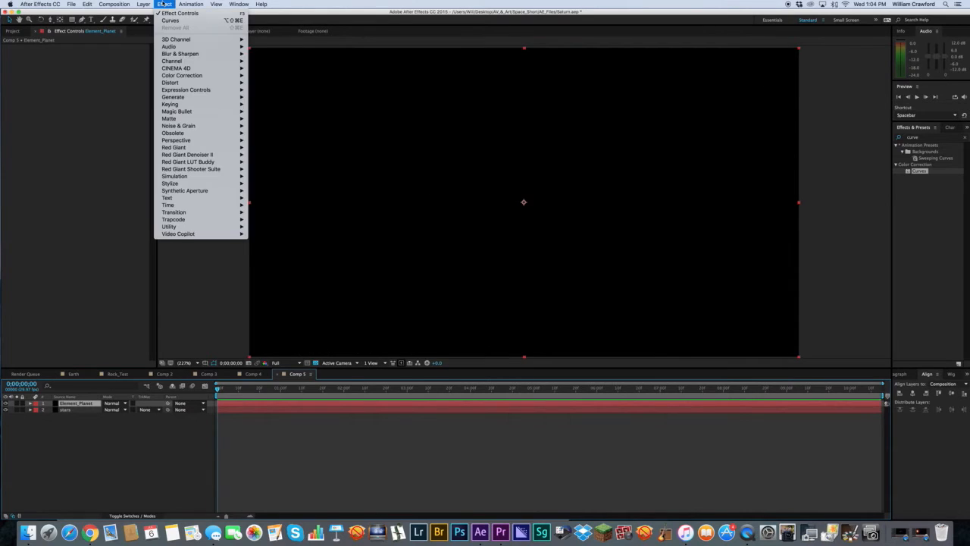
pyautogui.moveTo(218, 213)
pyautogui.moveTo(195, 234)
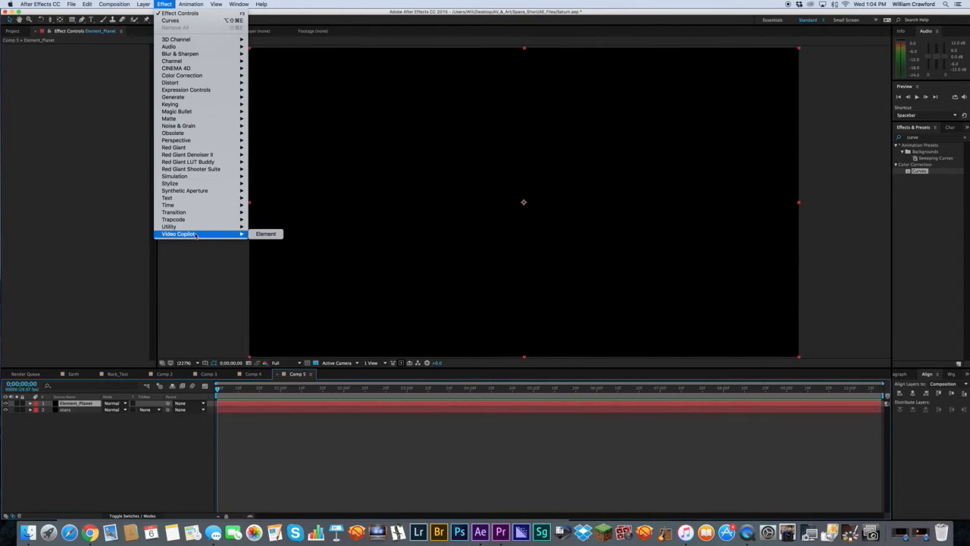
pyautogui.click(265, 234)
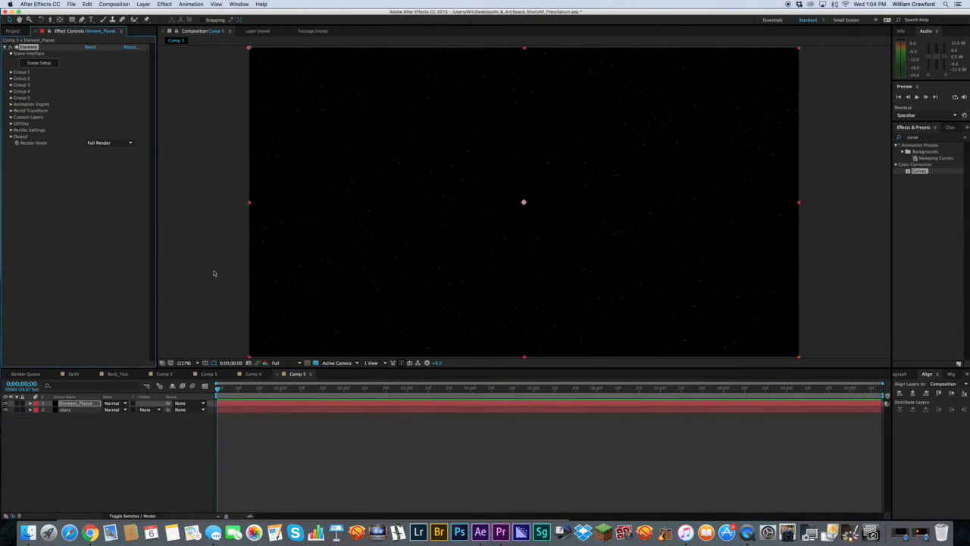
# Open the Element scene setup for the Element_Planet layer and create a sphere model
pyautogui.click(48, 169)
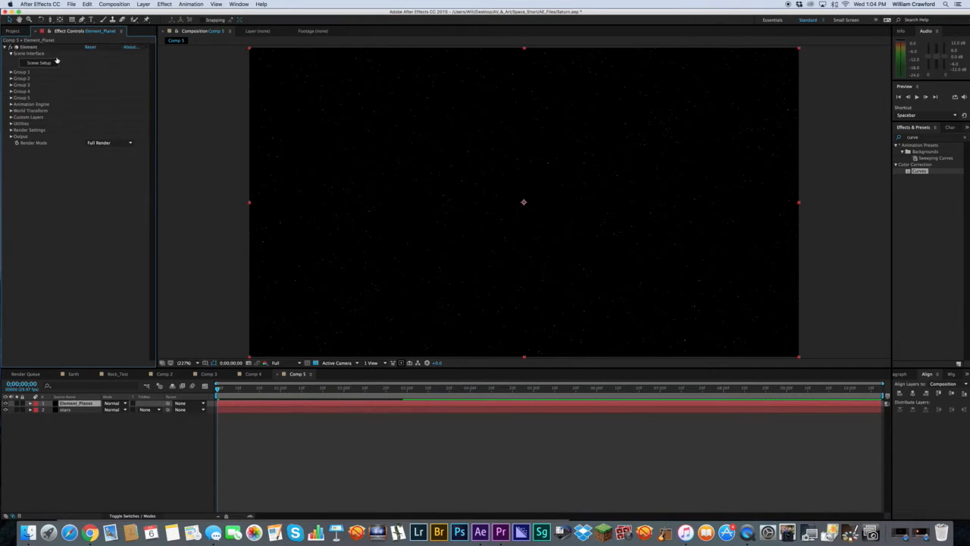
pyautogui.click(45, 66)
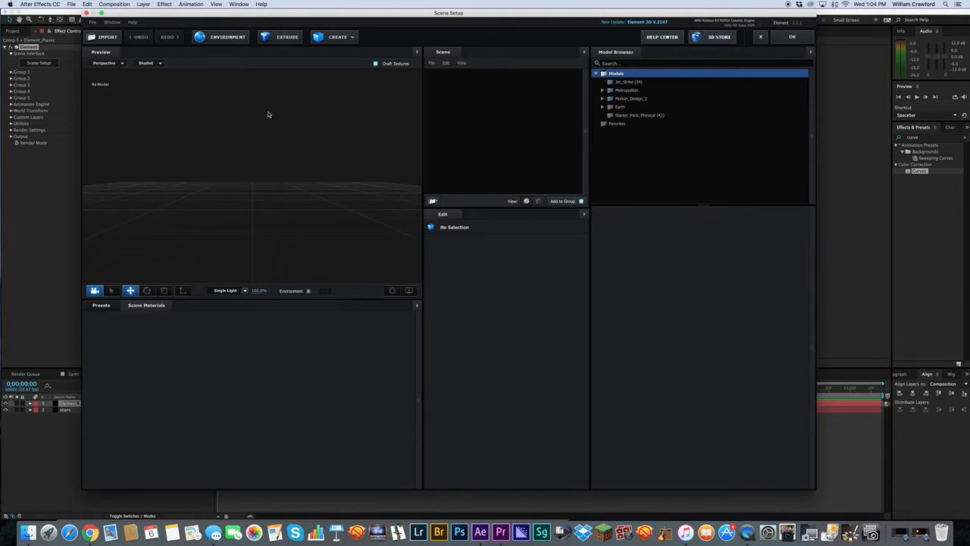
pyautogui.click(338, 36)
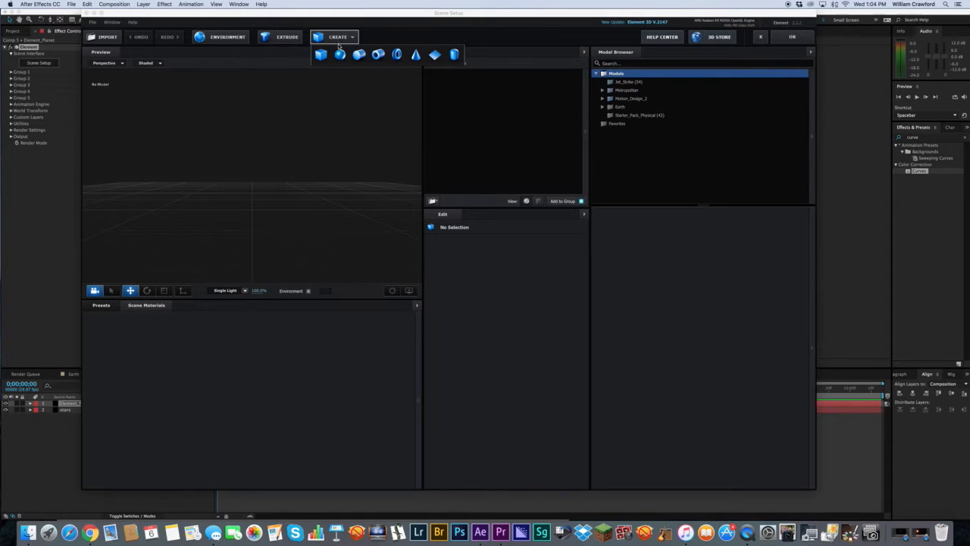
pyautogui.click(340, 55)
pyautogui.moveTo(333, 174)
pyautogui.mouseDown()
pyautogui.moveTo(341, 196)
pyautogui.moveTo(325, 179)
pyautogui.mouseUp()
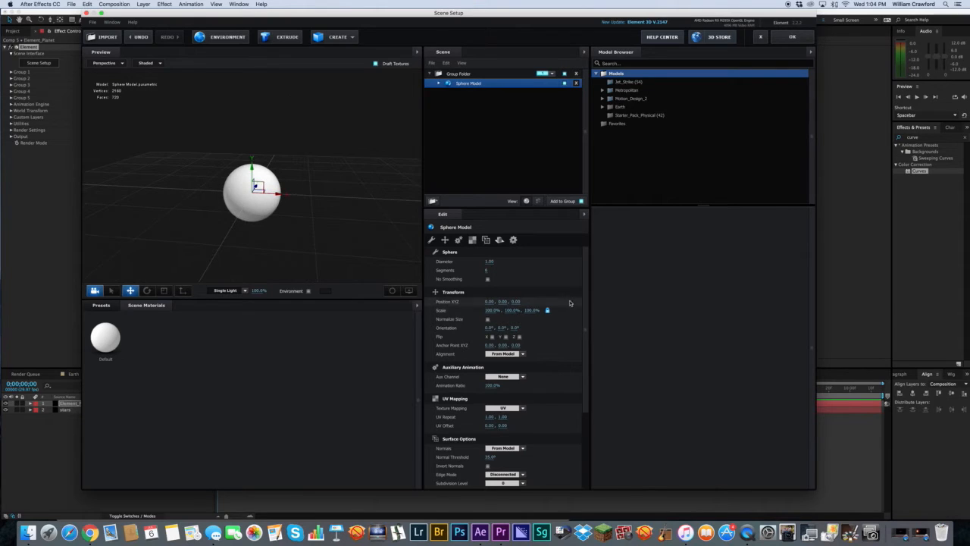
# Set the sphere model's diameter to 2.00
pyautogui.moveTo(584, 298); pyautogui.dragTo(592, 262)
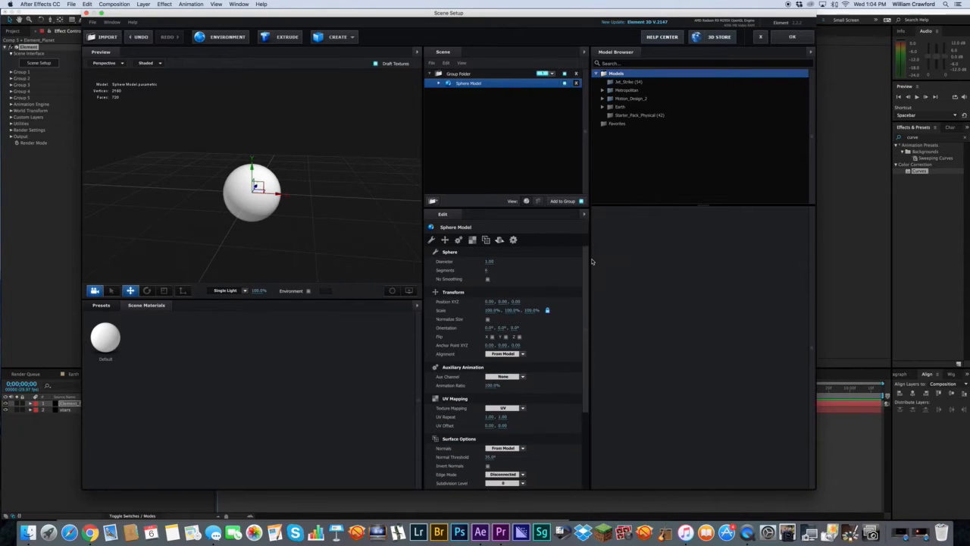
pyautogui.click(489, 260)
pyautogui.write('2')
pyautogui.press('Return')
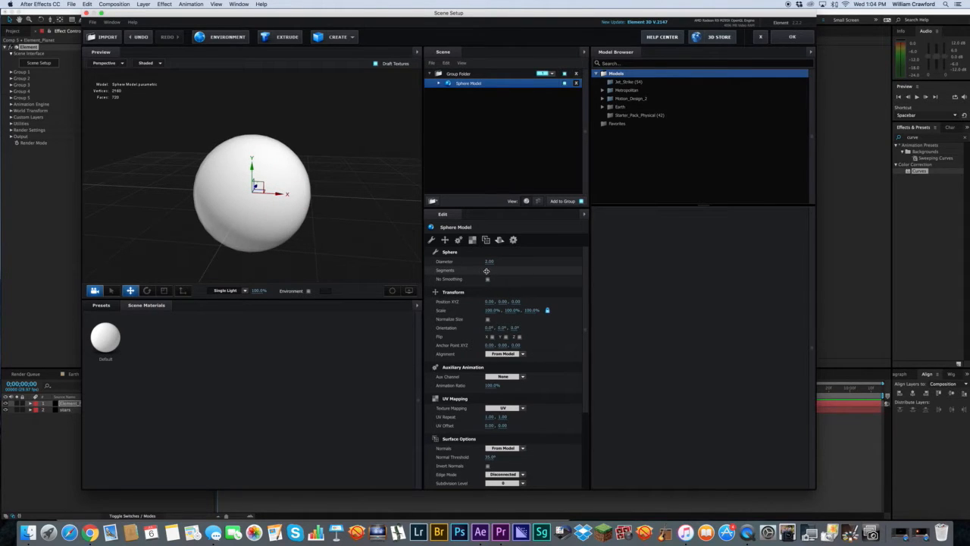
# Raise the sphere's segments to 200 and check its smoothness from another angle
pyautogui.moveTo(486, 271); pyautogui.dragTo(466, 275)
pyautogui.moveTo(314, 209)
pyautogui.mouseDown()
pyautogui.moveTo(337, 226)
pyautogui.moveTo(320, 223)
pyautogui.mouseUp()
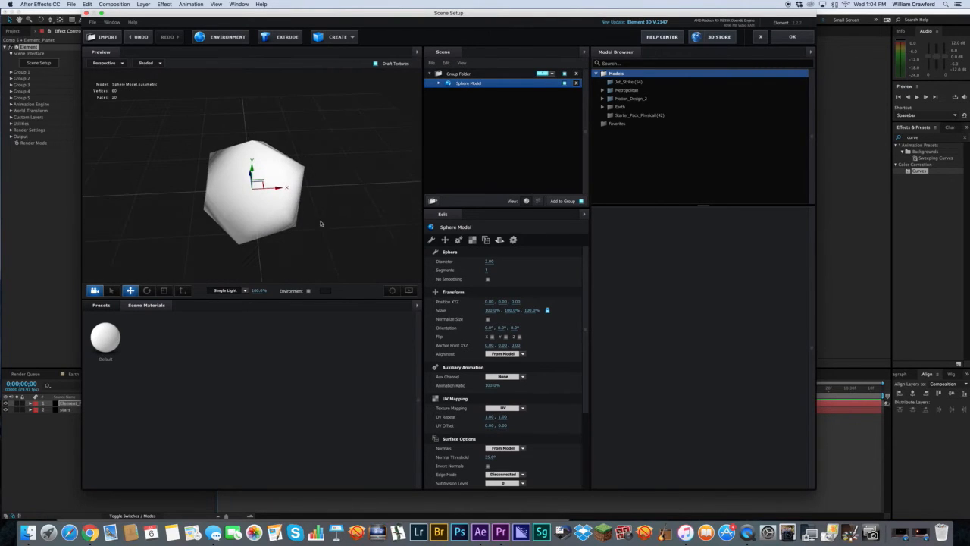
pyautogui.moveTo(488, 270); pyautogui.dragTo(879, 296)
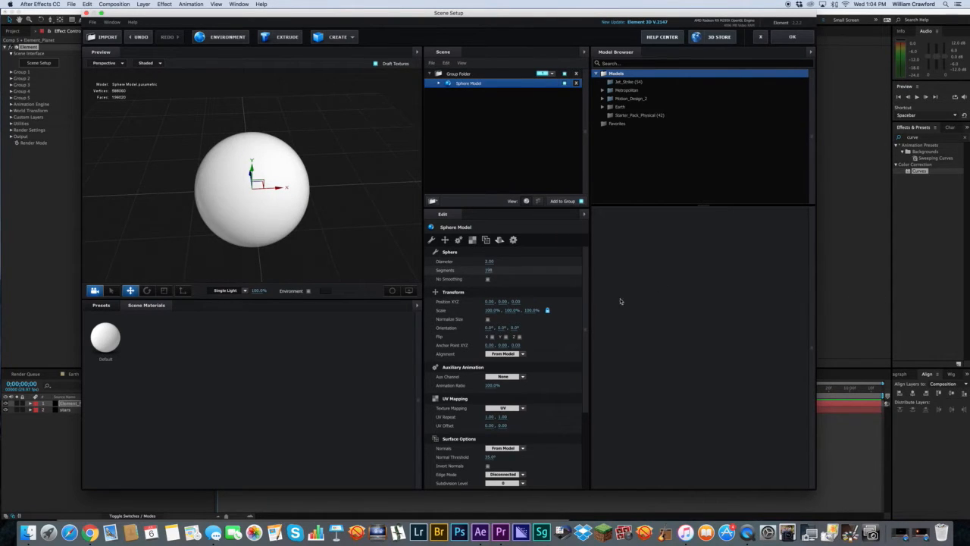
pyautogui.moveTo(490, 270); pyautogui.dragTo(579, 268)
pyautogui.moveTo(165, 189); pyautogui.dragTo(325, 191)
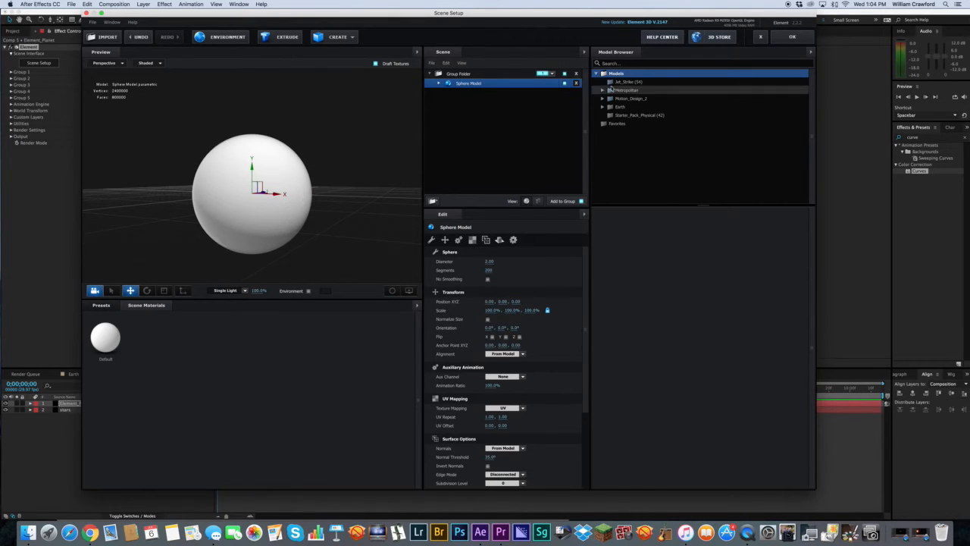
# Apply the plaster_wall_distressed_04 material from the Pro_Shaders_2 Plaster presets to the sphere and inspect its surface
pyautogui.click(101, 306)
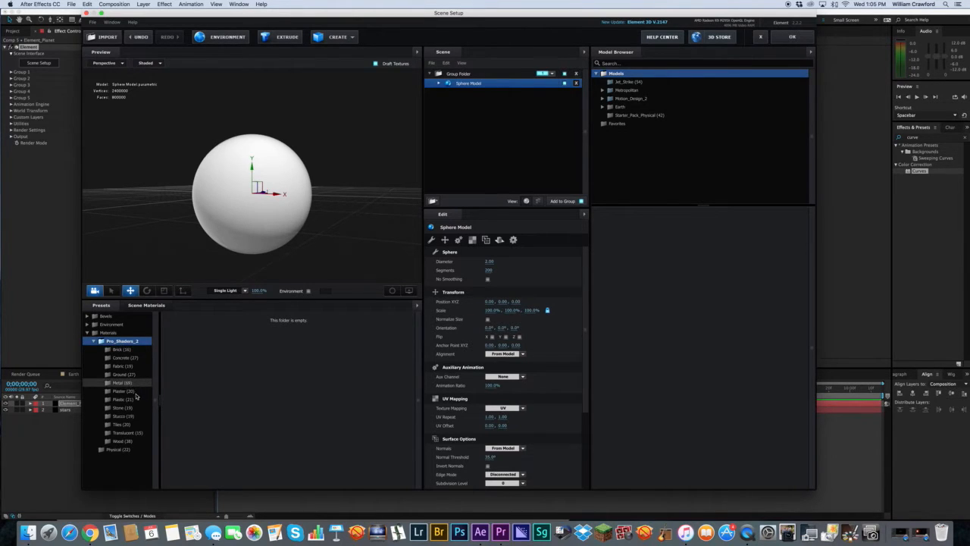
pyautogui.click(125, 383)
pyautogui.click(125, 391)
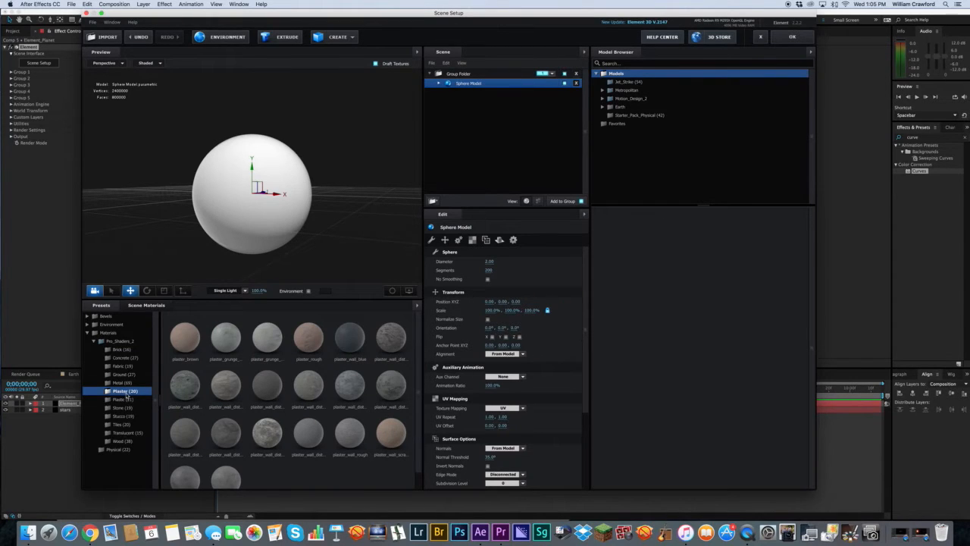
pyautogui.click(264, 391)
pyautogui.moveTo(274, 276)
pyautogui.mouseDown()
pyautogui.moveTo(309, 281)
pyautogui.moveTo(322, 297)
pyautogui.moveTo(272, 296)
pyautogui.moveTo(252, 284)
pyautogui.mouseUp()
pyautogui.moveTo(310, 250)
pyautogui.mouseDown()
pyautogui.moveTo(336, 245)
pyautogui.moveTo(333, 219)
pyautogui.mouseUp()
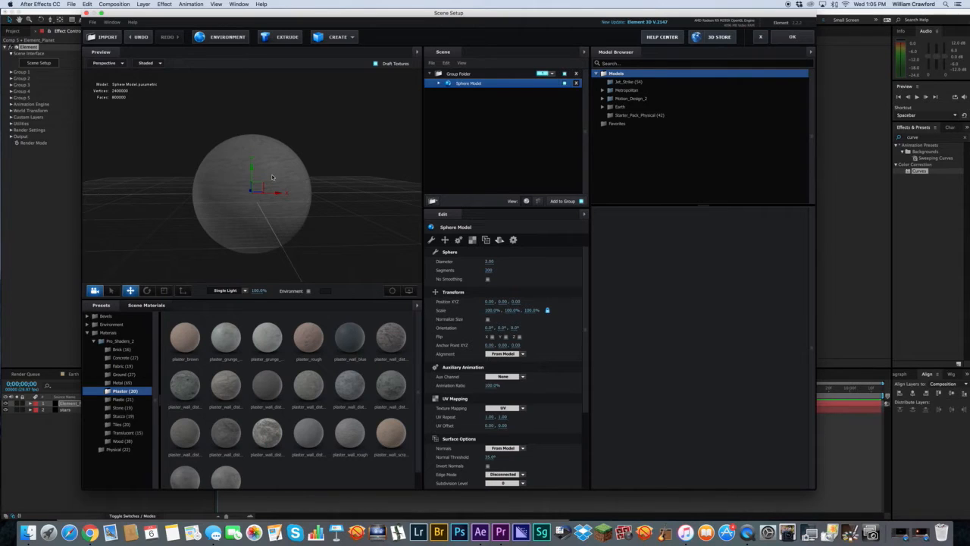
pyautogui.moveTo(310, 219)
pyautogui.mouseDown()
pyautogui.moveTo(250, 238)
pyautogui.moveTo(284, 250)
pyautogui.moveTo(300, 239)
pyautogui.moveTo(305, 219)
pyautogui.moveTo(297, 221)
pyautogui.mouseUp()
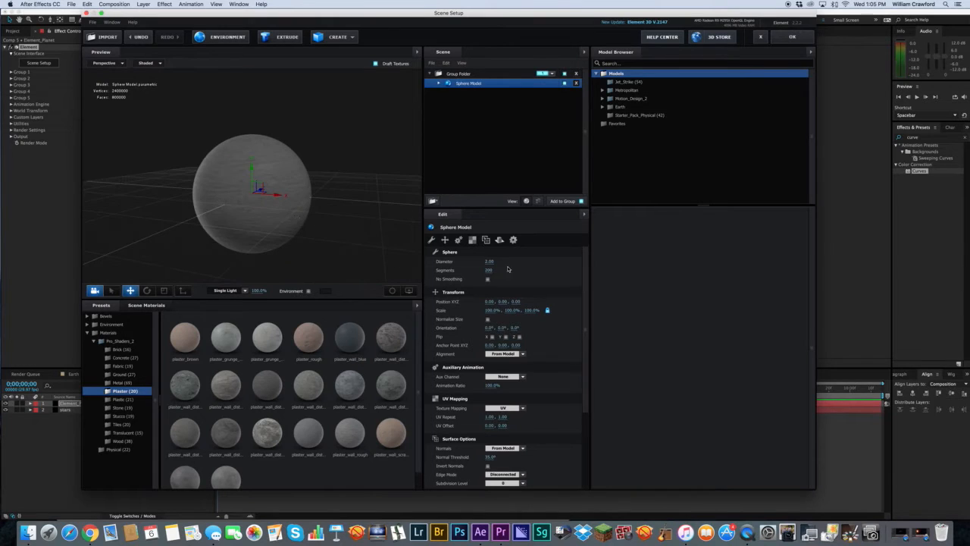
# Set the diffuse color of the sphere's plaster_wall_distressed_04 material to a muted tan and accept the scene setup
pyautogui.scroll(-1, 588, 310)
pyautogui.scroll(5, 588, 334)
pyautogui.click(438, 84)
pyautogui.click(482, 93)
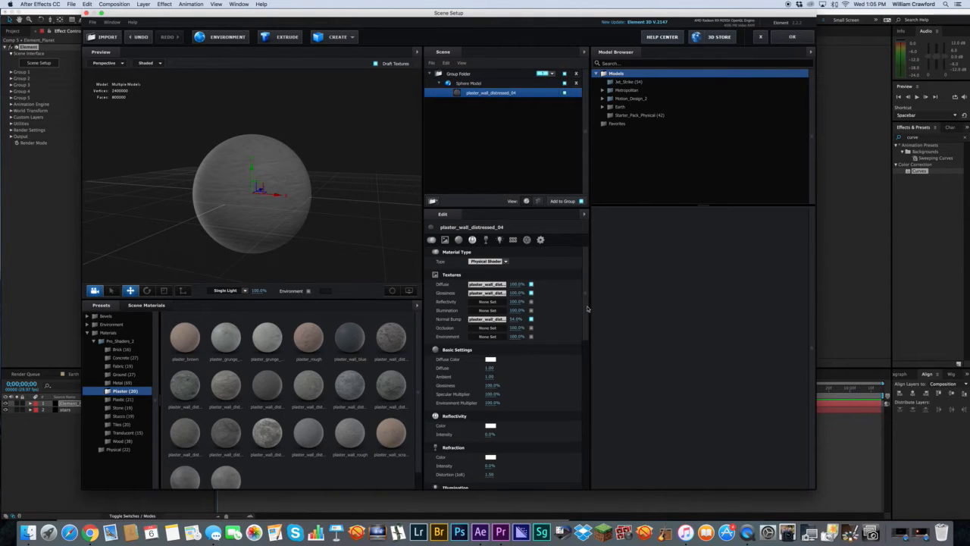
pyautogui.moveTo(584, 292); pyautogui.dragTo(586, 328)
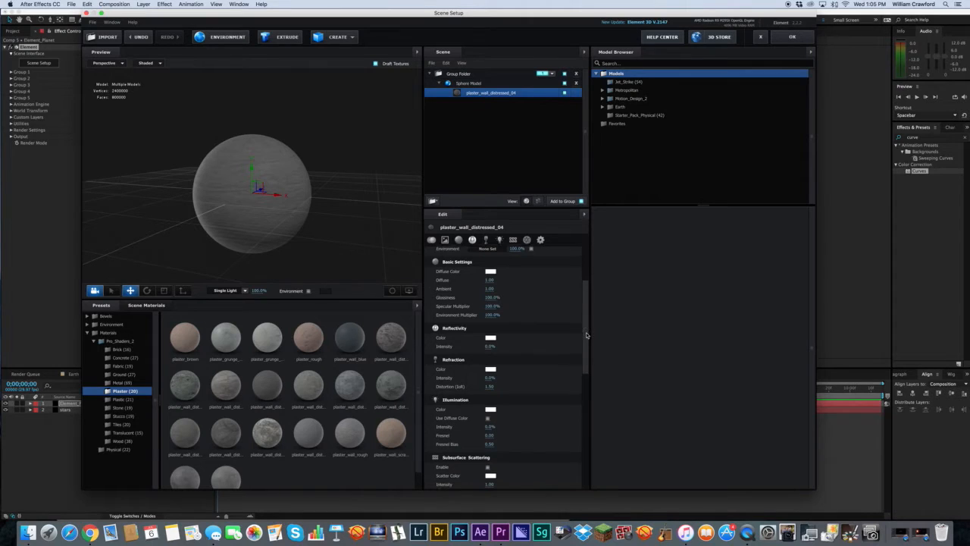
pyautogui.click(490, 273)
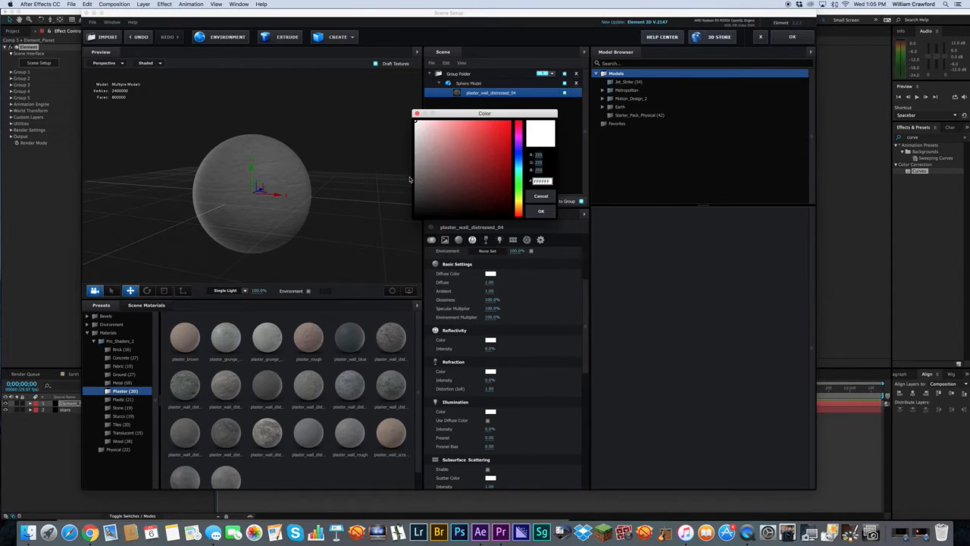
pyautogui.moveTo(519, 179); pyautogui.dragTo(519, 207)
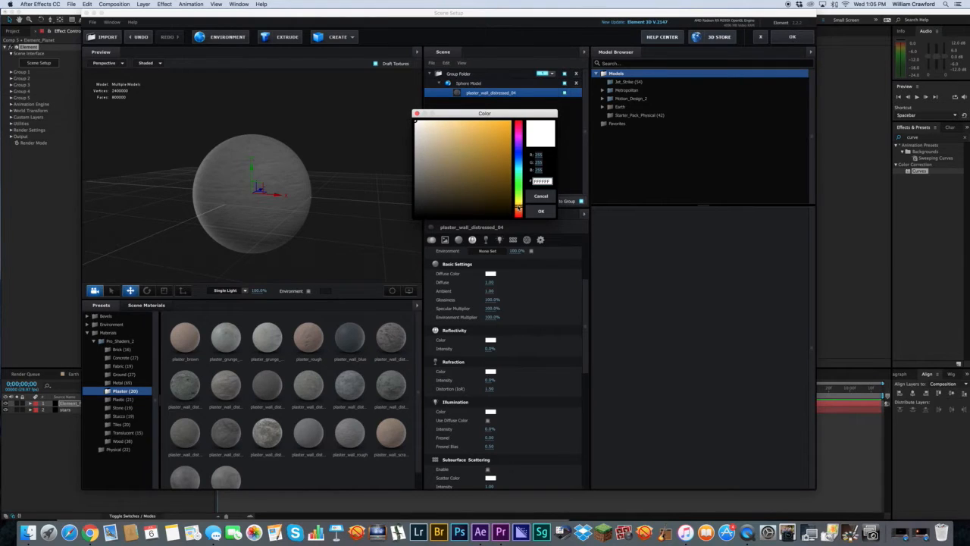
pyautogui.moveTo(445, 147)
pyautogui.mouseDown()
pyautogui.moveTo(453, 138)
pyautogui.moveTo(437, 141)
pyautogui.moveTo(447, 147)
pyautogui.mouseUp()
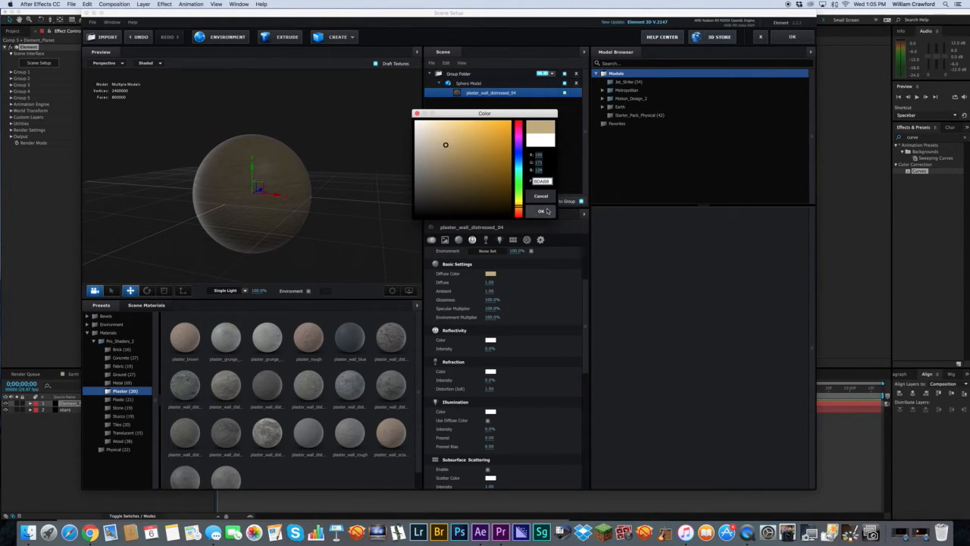
pyautogui.click(540, 211)
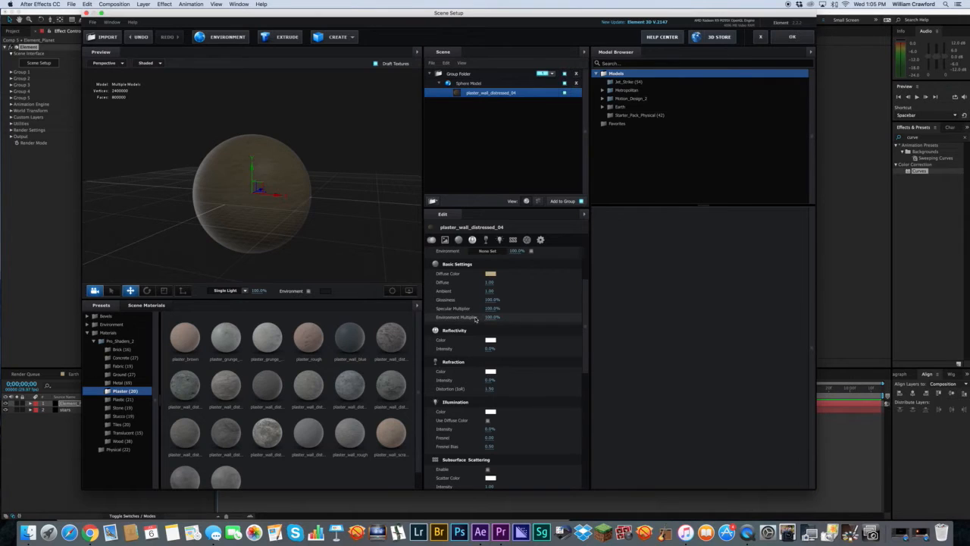
pyautogui.click(792, 36)
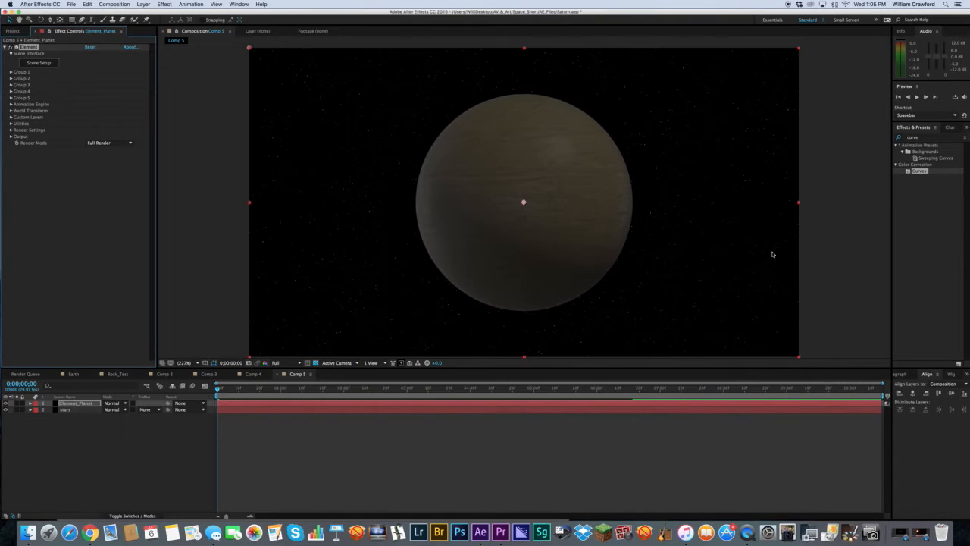
# Add a two-node camera with the 35mm preset to the composition, keeping the default name Camera 1
pyautogui.click(94, 450)
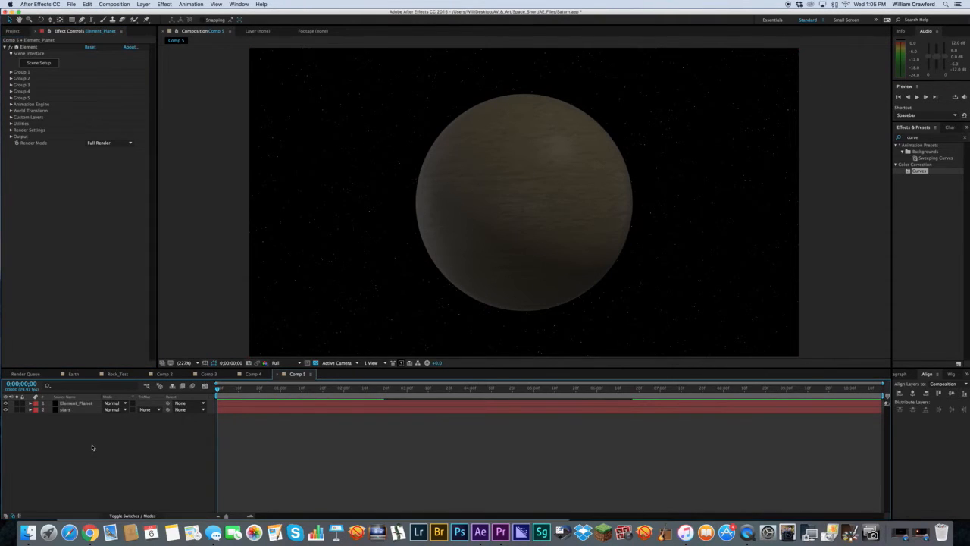
pyautogui.rightClick(99, 461)
pyautogui.moveTo(151, 448)
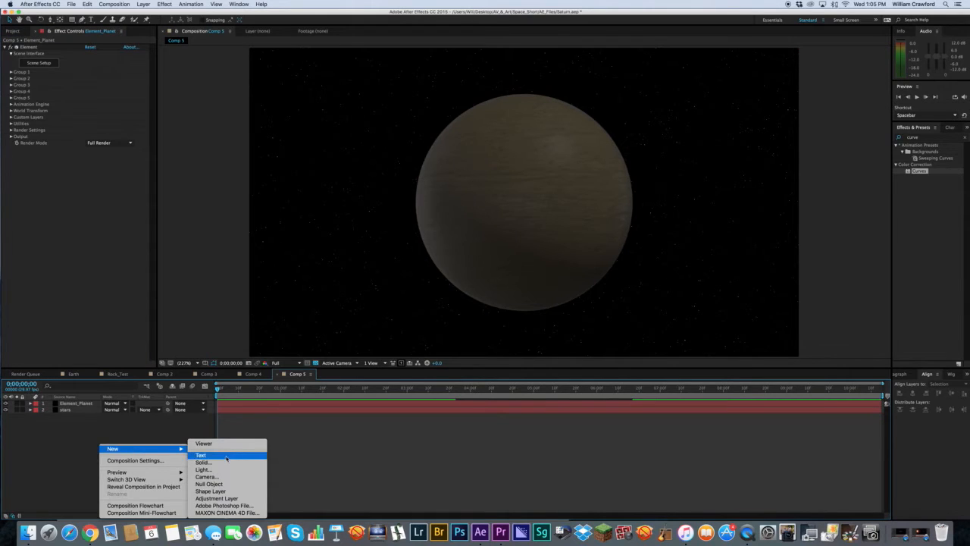
pyautogui.click(206, 476)
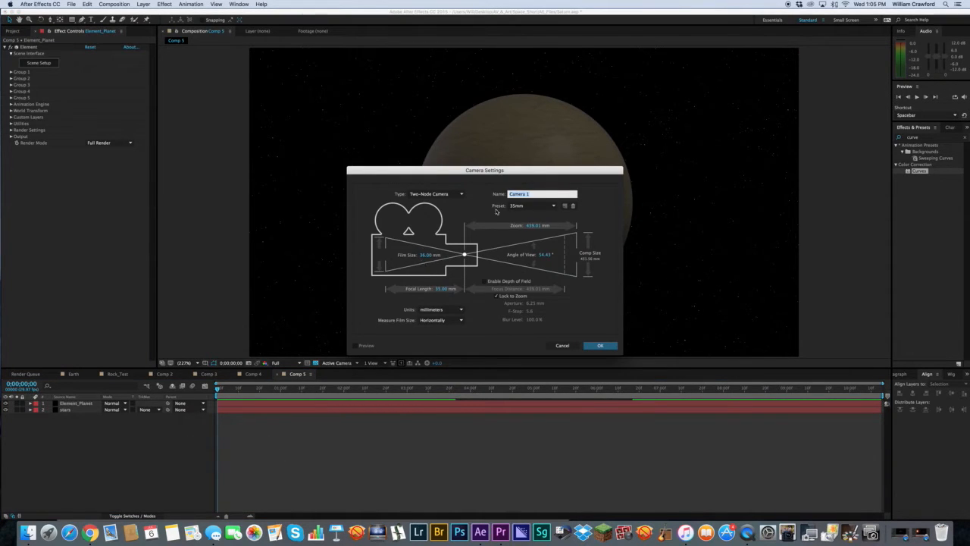
pyautogui.click(591, 197)
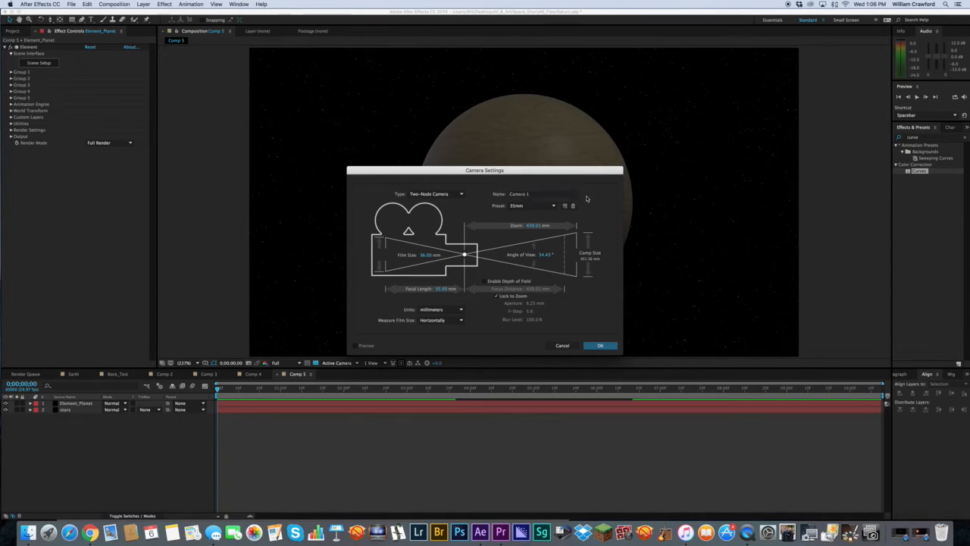
pyautogui.click(542, 196)
pyautogui.click(598, 217)
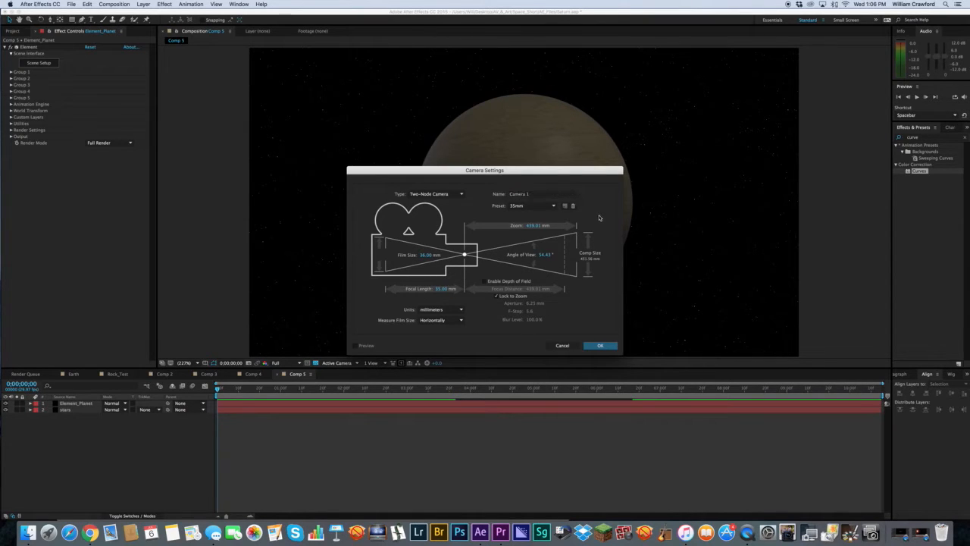
pyautogui.click(600, 345)
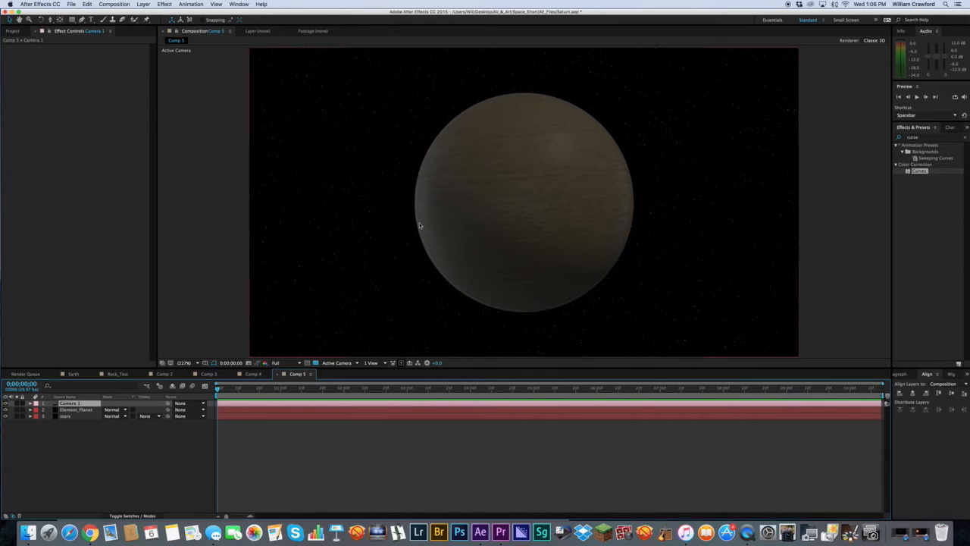
# Try orbiting Camera 1 around the planet with the camera tool
pyautogui.press('c')
pyautogui.moveTo(450, 212)
pyautogui.mouseDown()
pyautogui.moveTo(491, 213)
pyautogui.moveTo(414, 227)
pyautogui.mouseUp()
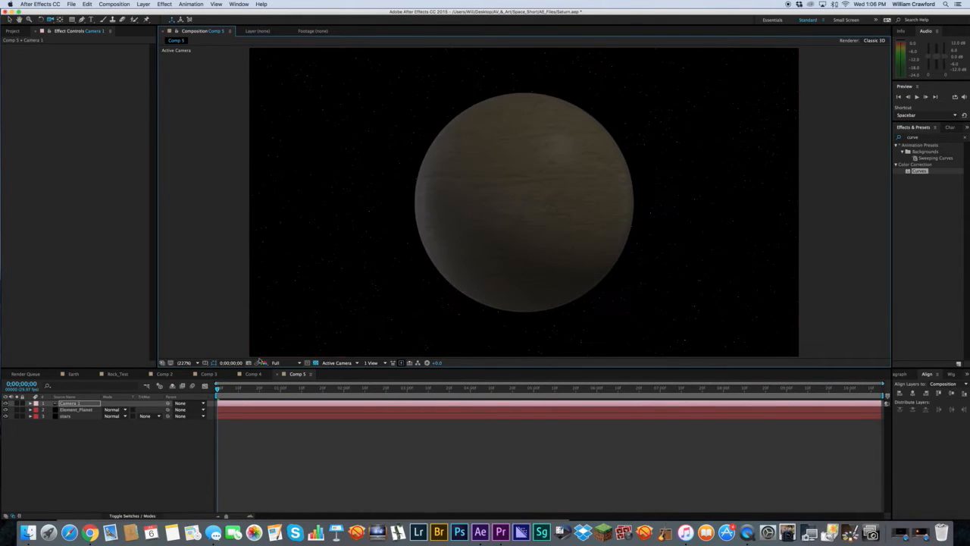
pyautogui.click(69, 404)
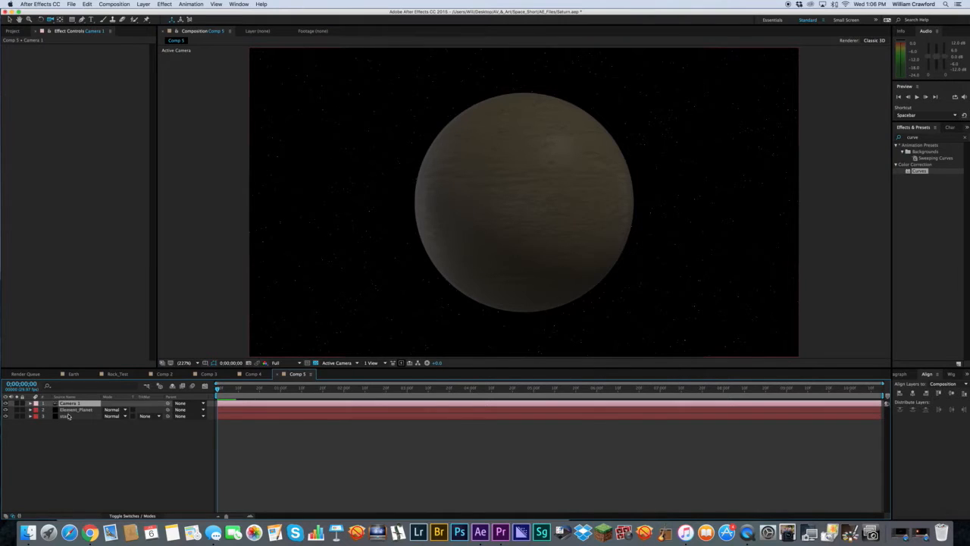
# Set the planet material's Environment Multiplier to 0% in the Element scene setup and accept the change
pyautogui.click(70, 409)
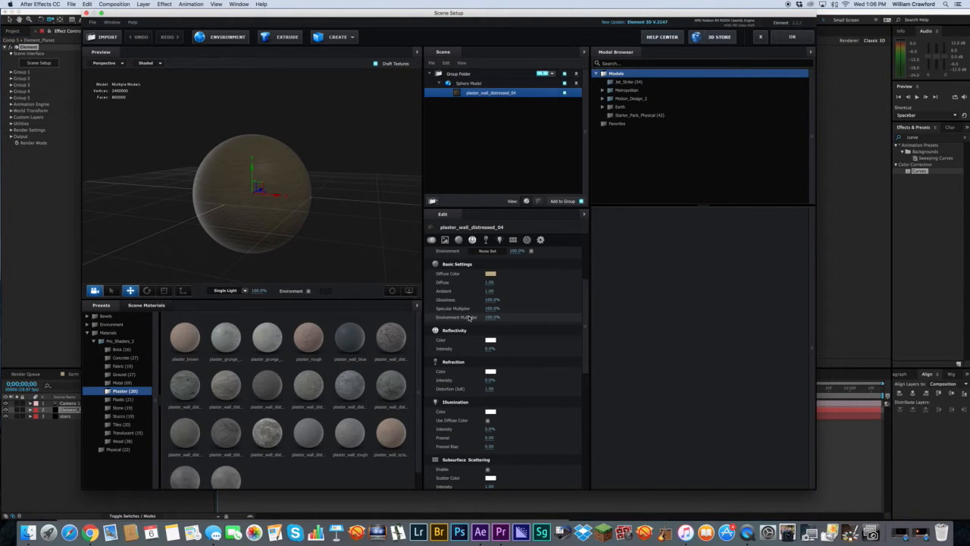
pyautogui.moveTo(481, 319); pyautogui.dragTo(391, 324)
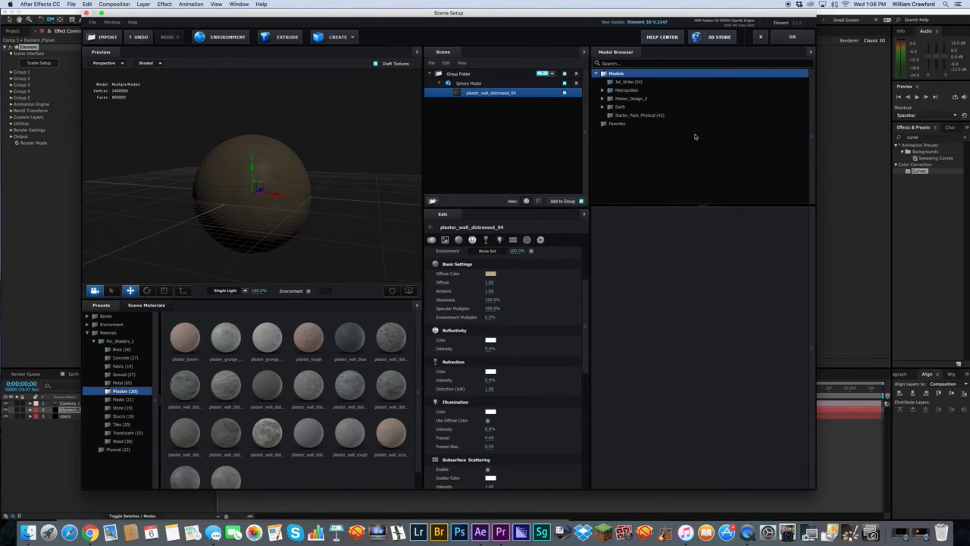
pyautogui.click(788, 39)
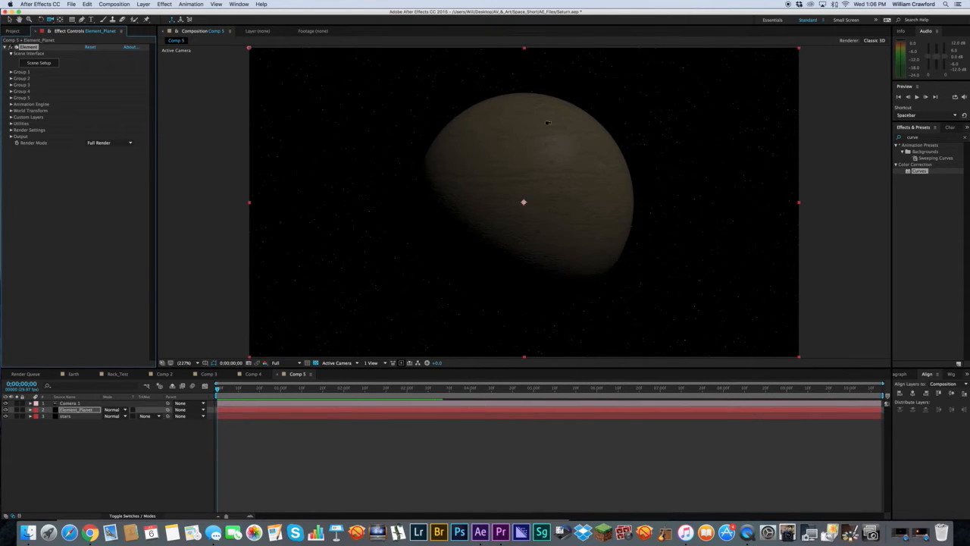
# Create a new black 1280 × 720 px solid layer named ring_Maks in the composition
pyautogui.click(136, 464)
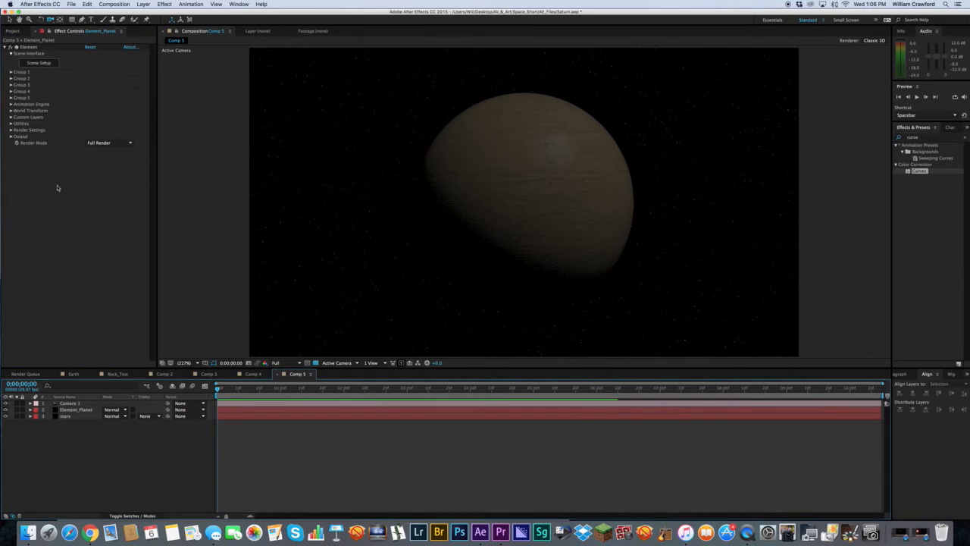
pyautogui.rightClick(70, 462)
pyautogui.moveTo(114, 449)
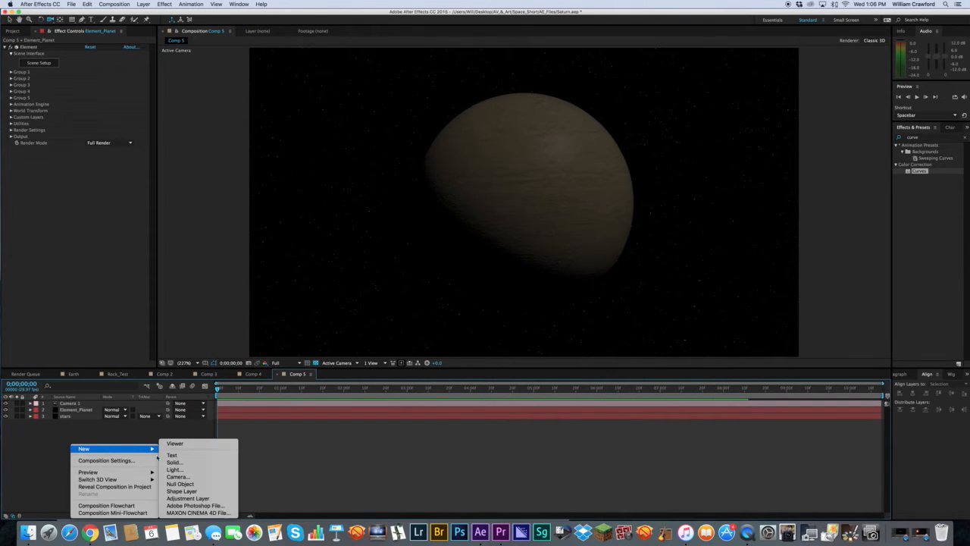
pyautogui.click(191, 462)
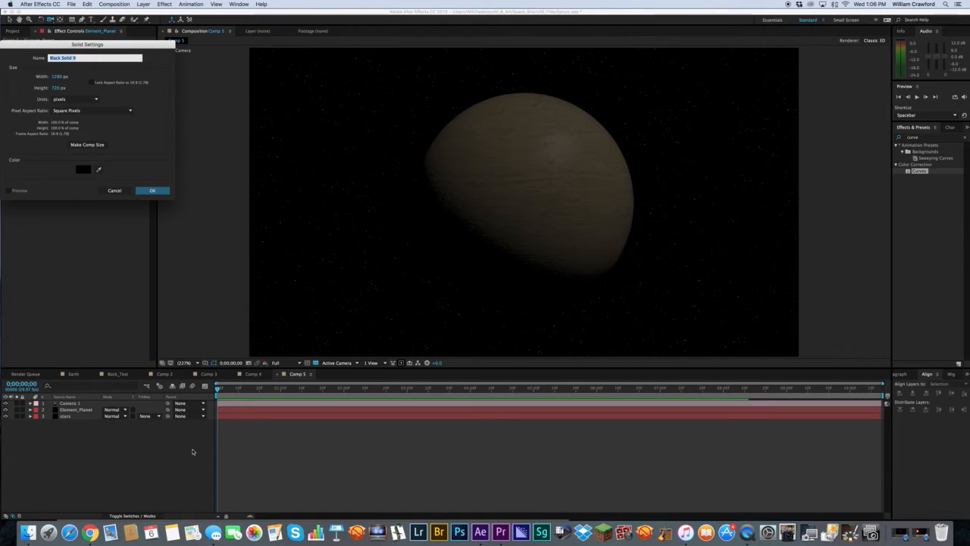
pyautogui.write('ring_Mask')
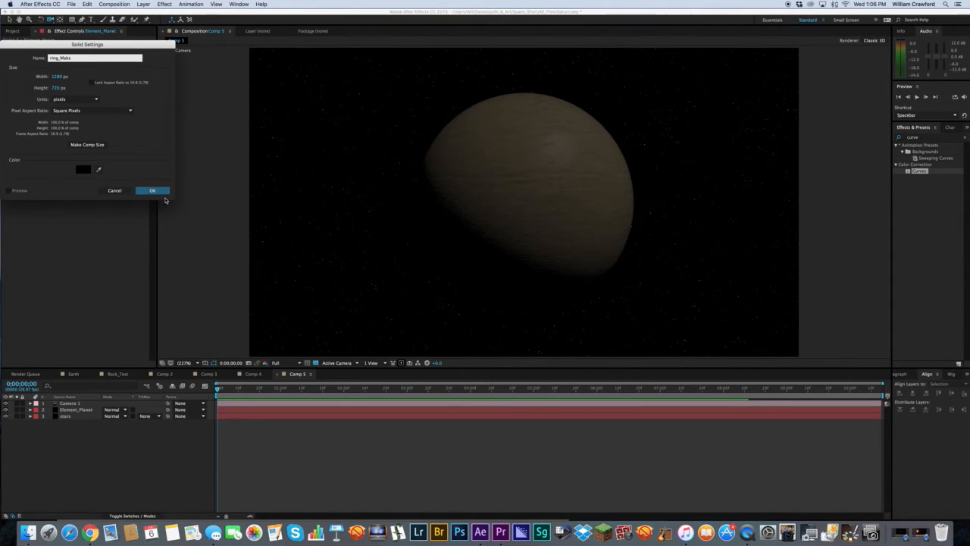
pyautogui.click(152, 190)
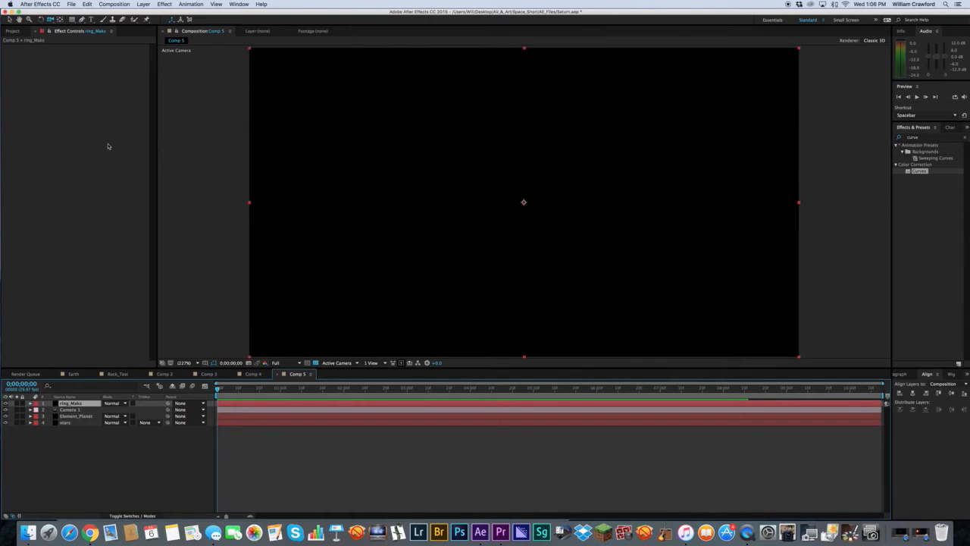
pyautogui.click(73, 21)
pyautogui.click(73, 21)
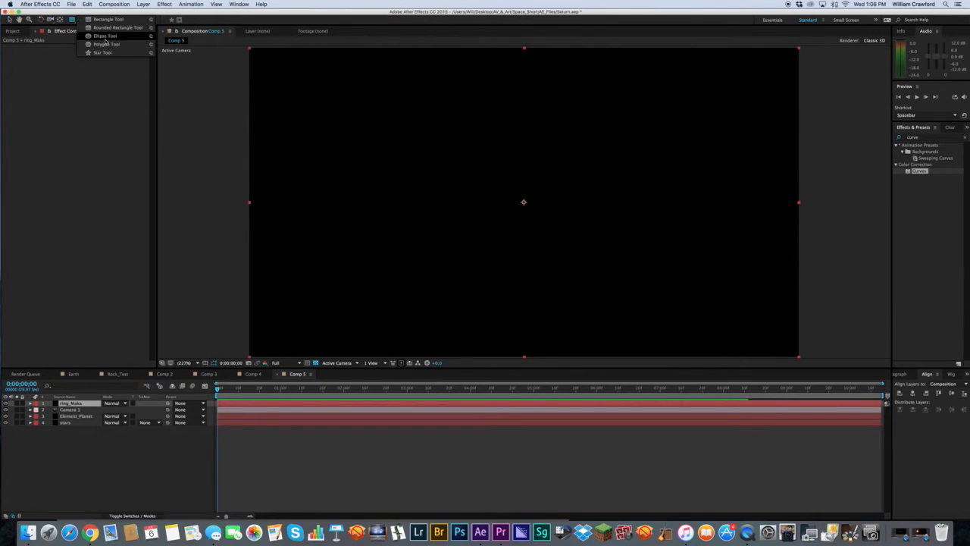
pyautogui.click(98, 38)
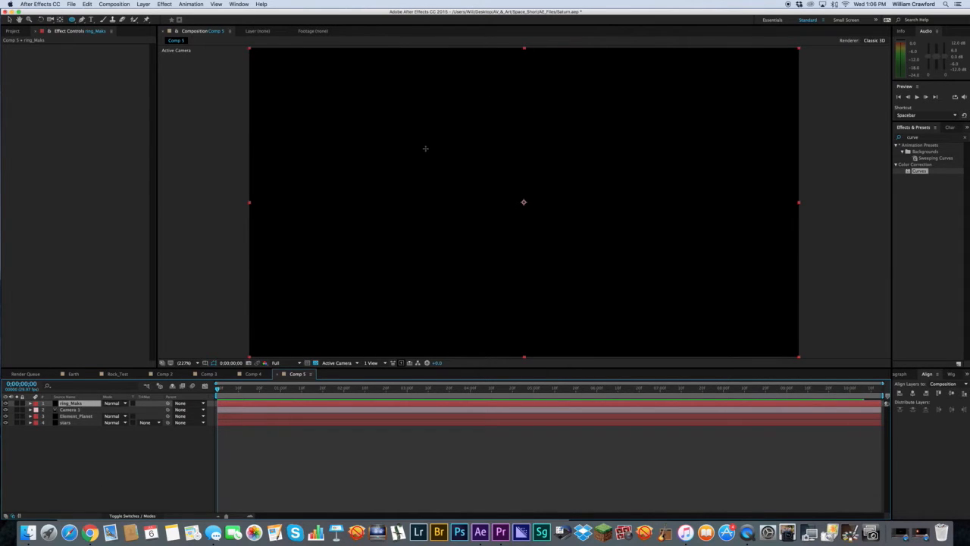
pyautogui.moveTo(353, 96); pyautogui.dragTo(666, 283)
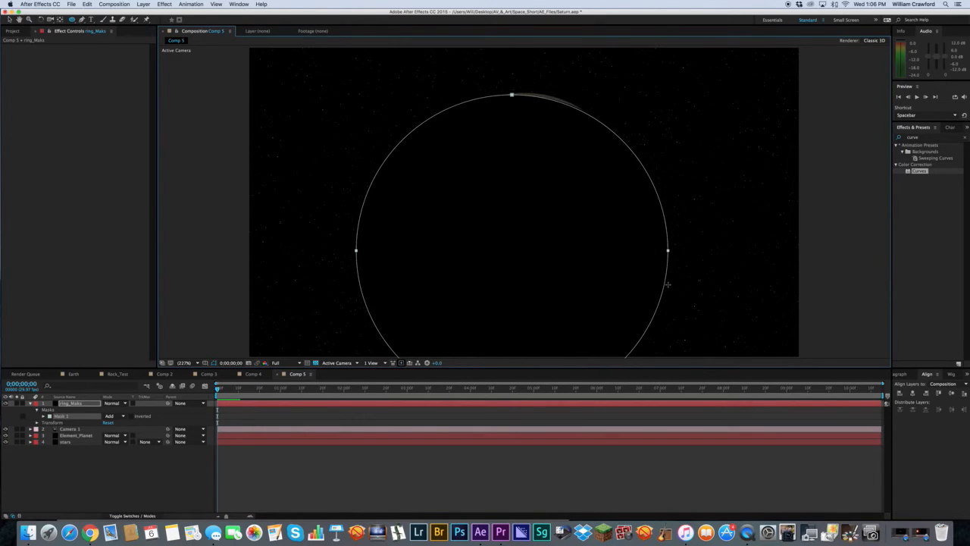
pyautogui.press('v')
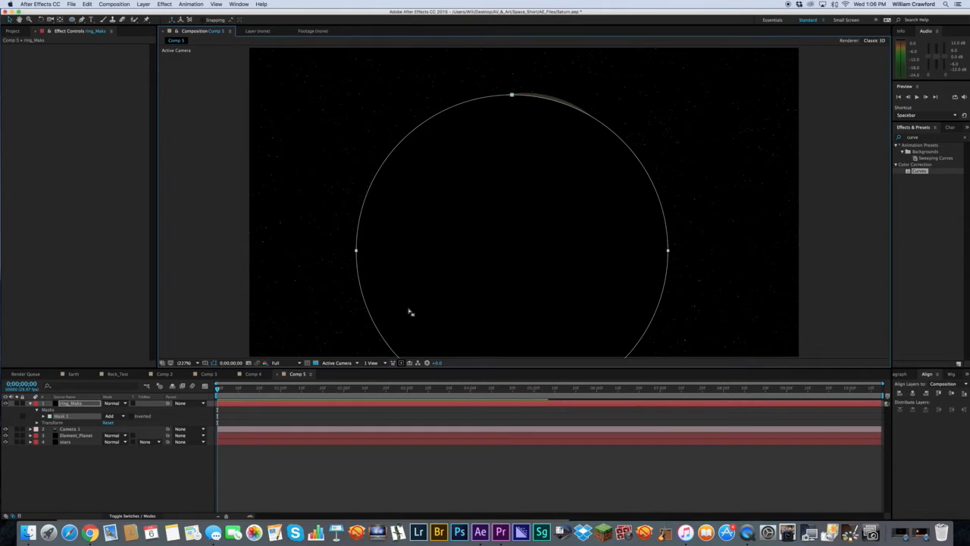
pyautogui.click(60, 477)
pyautogui.click(76, 416)
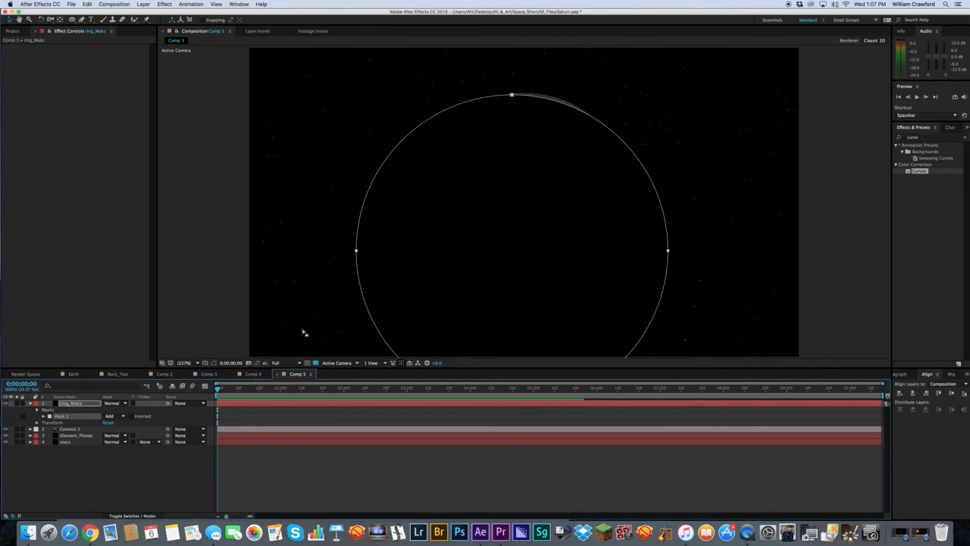
pyautogui.moveTo(669, 259); pyautogui.dragTo(661, 214)
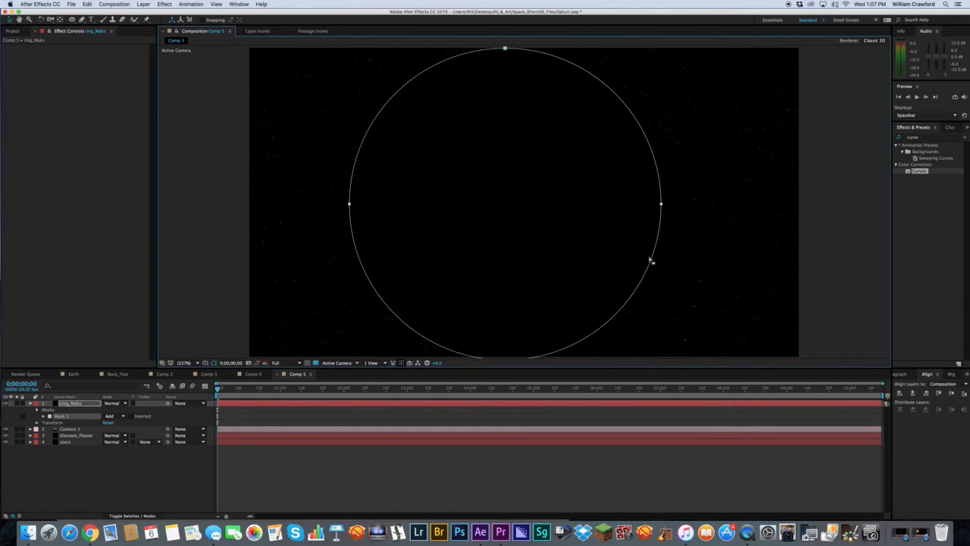
pyautogui.press('Delete')
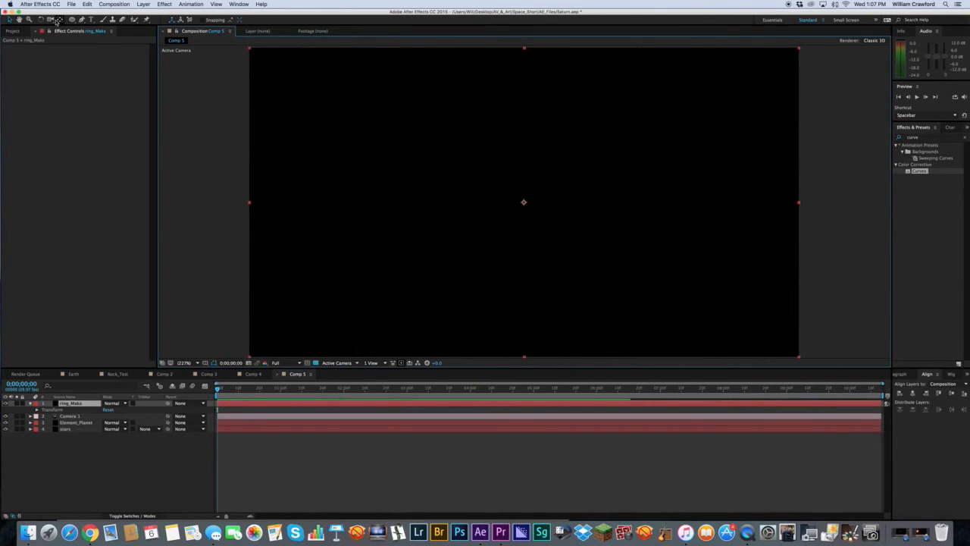
# Draw a circular ellipse mask on ring_Maks slightly larger than the planet and move it near the composition's centre
pyautogui.click(70, 20)
pyautogui.moveTo(392, 99); pyautogui.dragTo(667, 255)
pyautogui.press('v')
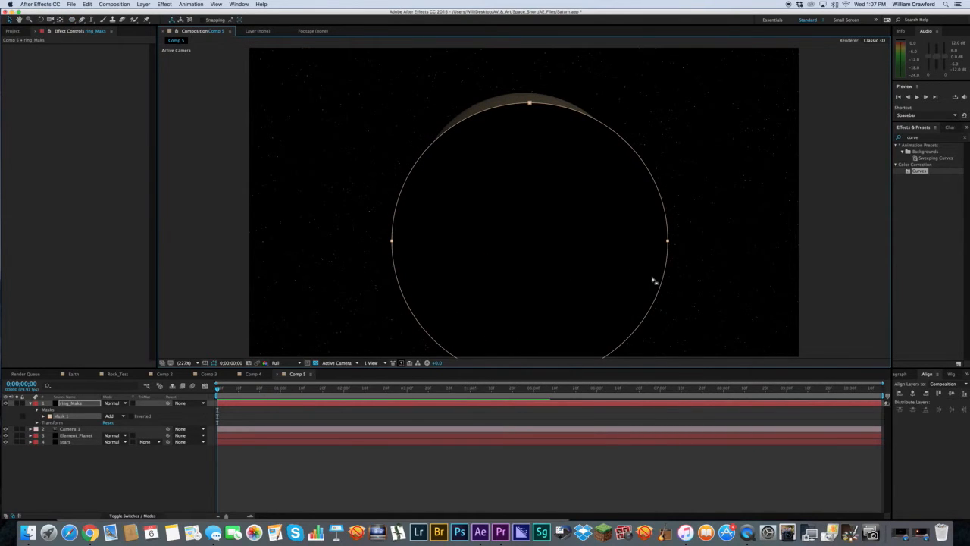
pyautogui.moveTo(659, 288); pyautogui.dragTo(652, 246)
pyautogui.click(112, 498)
# Add a second, smaller circular mask to ring_Maks and position it inside the first circle, roughly concentric with it
pyautogui.click(66, 403)
pyautogui.press('q')
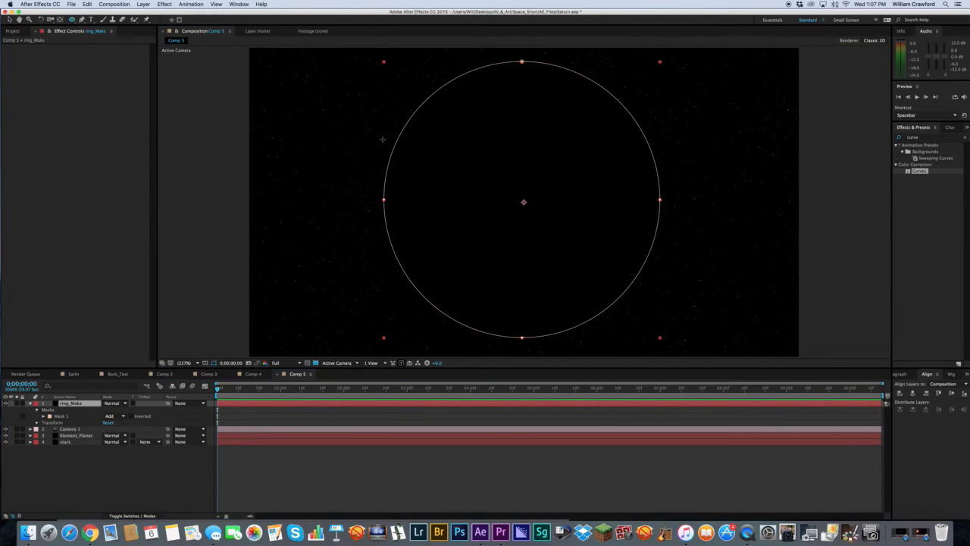
pyautogui.moveTo(436, 109); pyautogui.dragTo(656, 263)
pyautogui.press('v')
pyautogui.moveTo(643, 278); pyautogui.dragTo(622, 266)
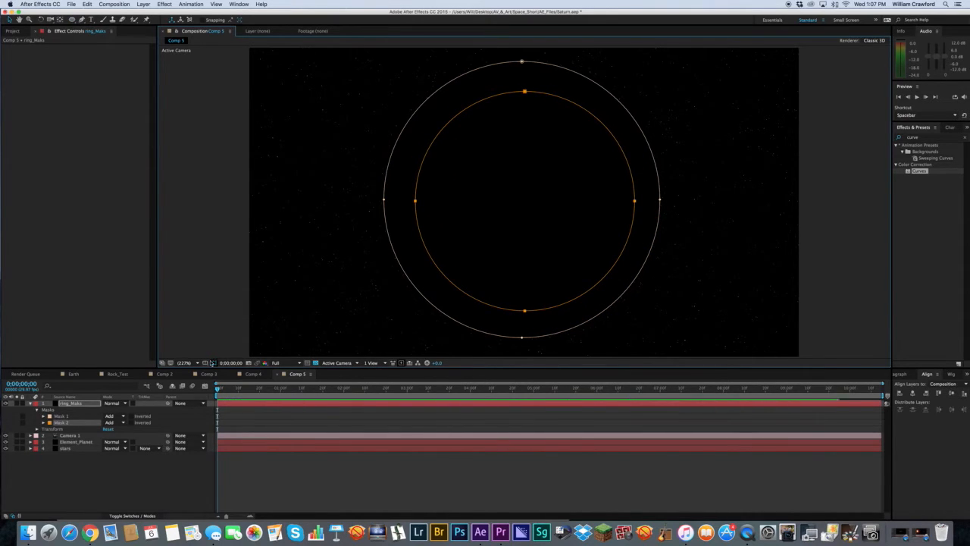
# Overlay the proportional grid and nudge Mask 1 and Mask 2 so both circles are centred on the grid's middle intersection
pyautogui.click(211, 363)
pyautogui.click(231, 375)
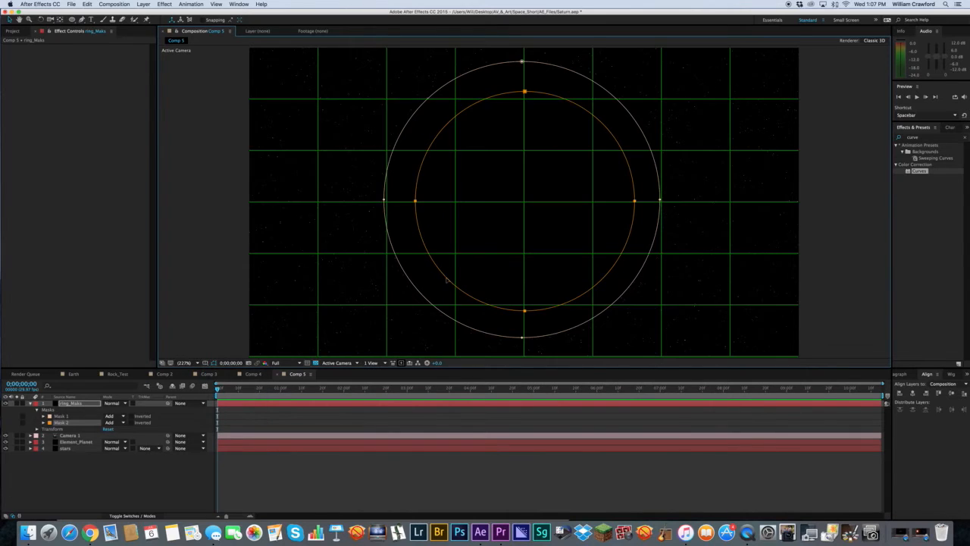
pyautogui.click(62, 416)
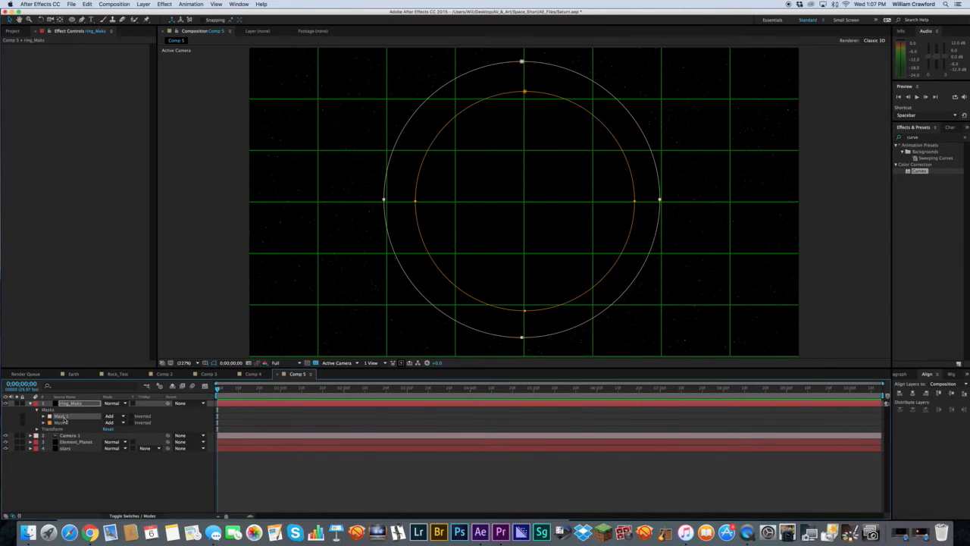
pyautogui.press('Down')
pyautogui.press('Down')
pyautogui.press('Down')
pyautogui.press('Down')
pyautogui.press('Down')
pyautogui.press('Down')
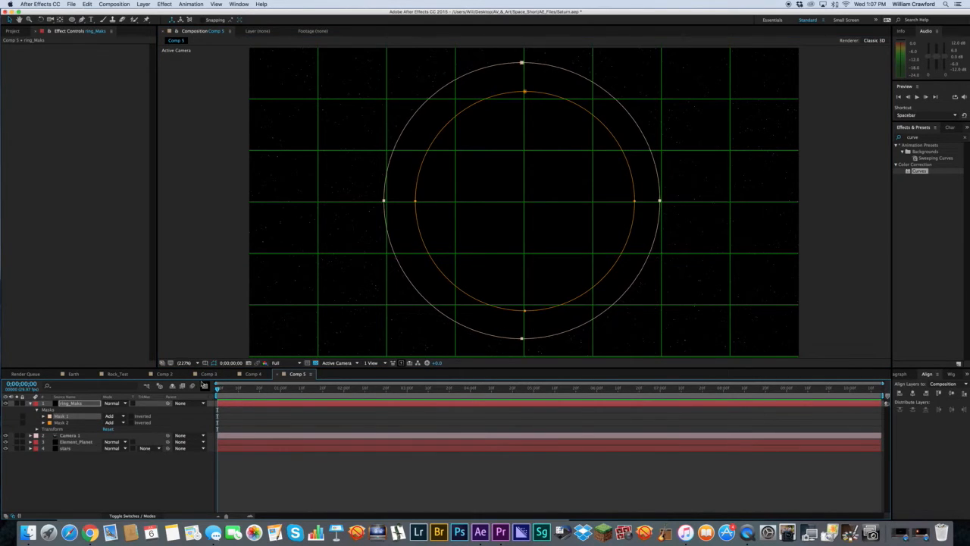
pyautogui.press('Right')
pyautogui.press('Right')
pyautogui.press('Right')
pyautogui.press('Right')
pyautogui.press('Right')
pyautogui.press('Right')
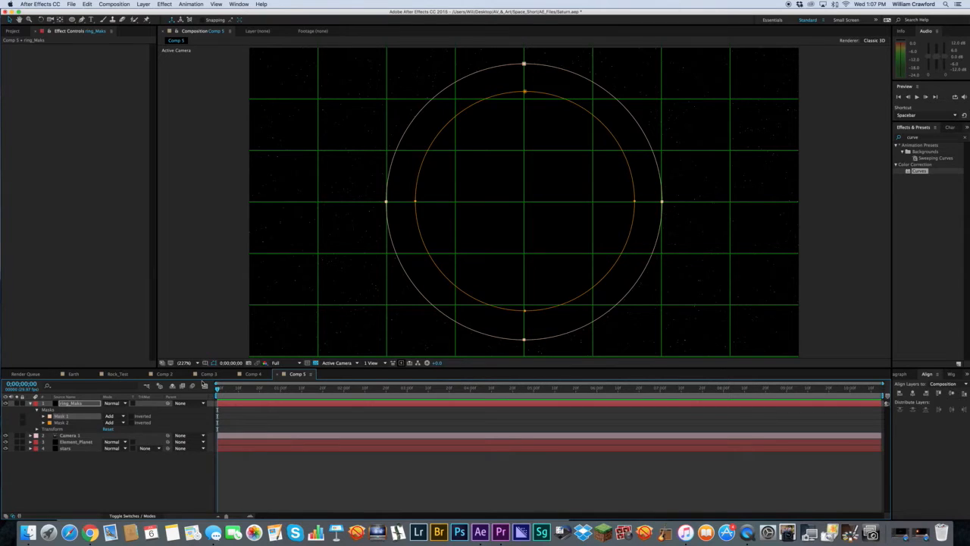
pyautogui.click(63, 456)
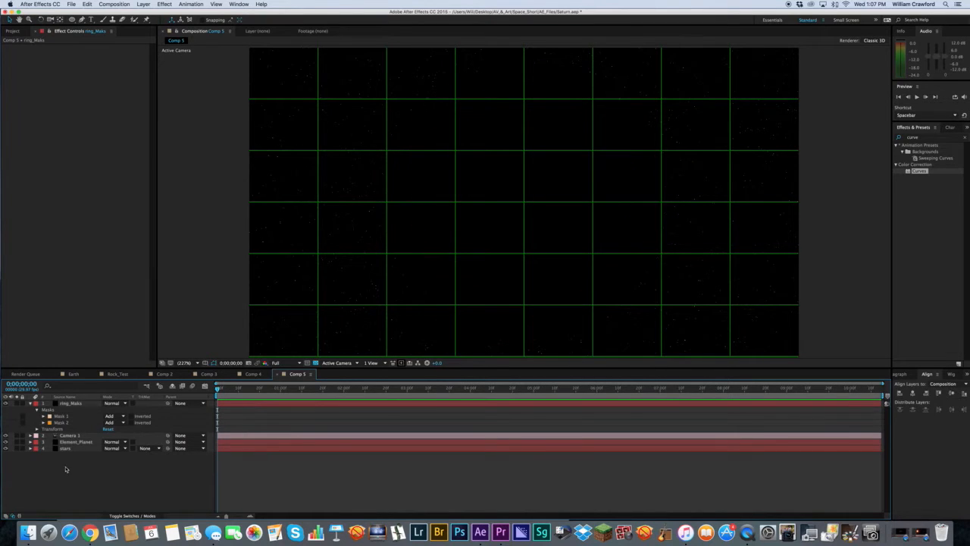
pyautogui.click(61, 422)
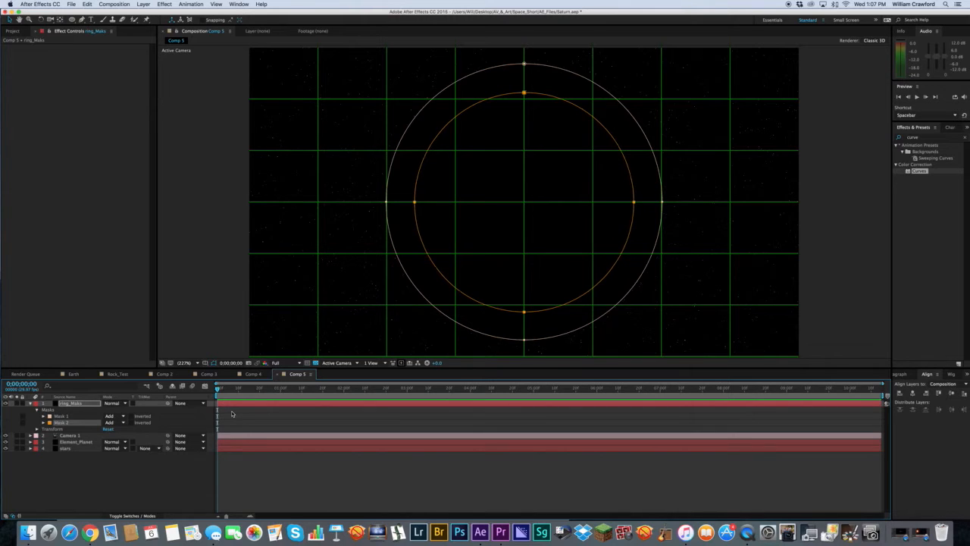
pyautogui.click(166, 472)
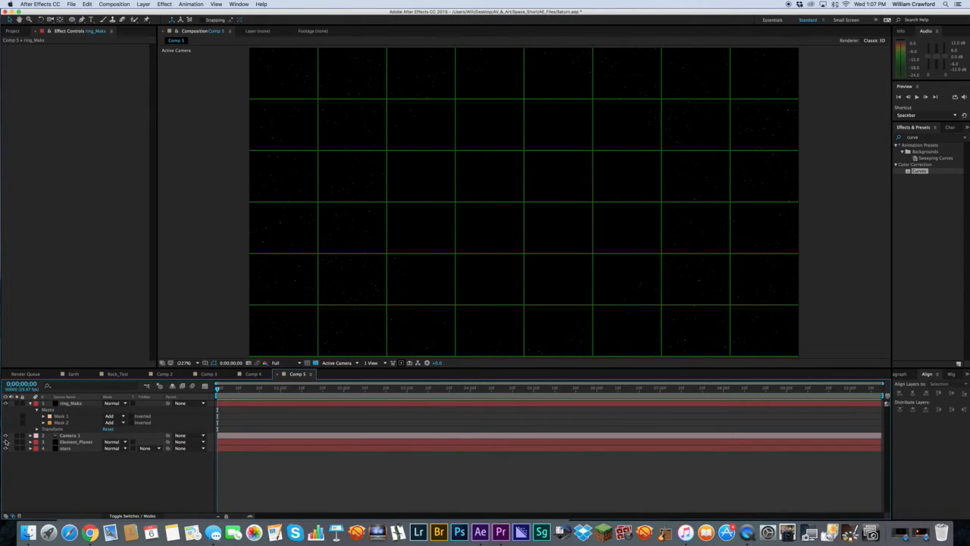
# Hide the stars layer and set Mask 2 of ring_Maks to Subtract so only a ring shape remains
pyautogui.click(78, 403)
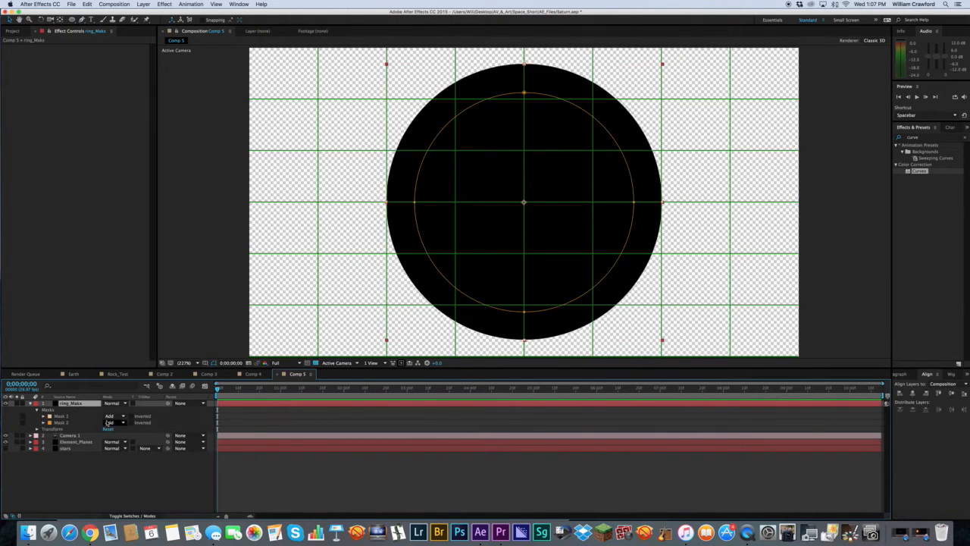
pyautogui.click(121, 422)
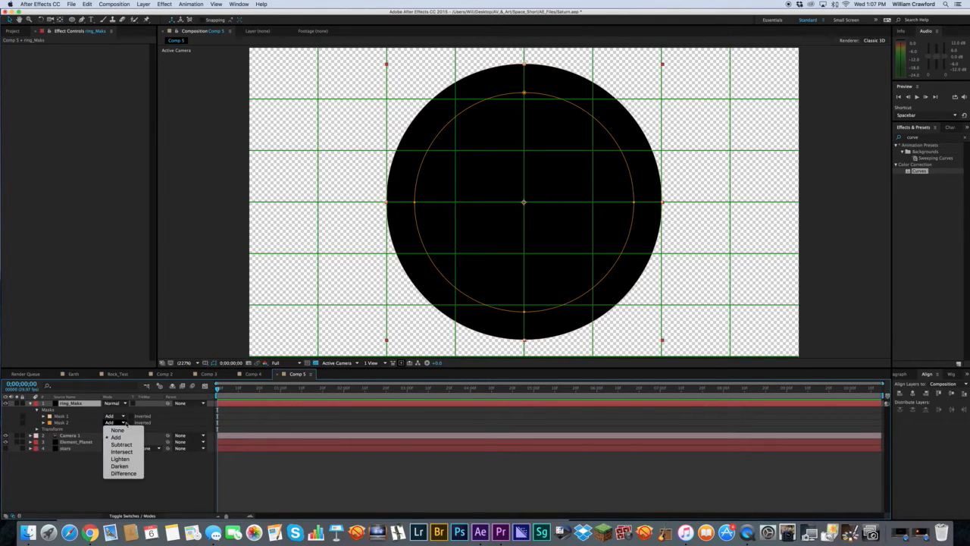
pyautogui.click(126, 445)
pyautogui.click(145, 480)
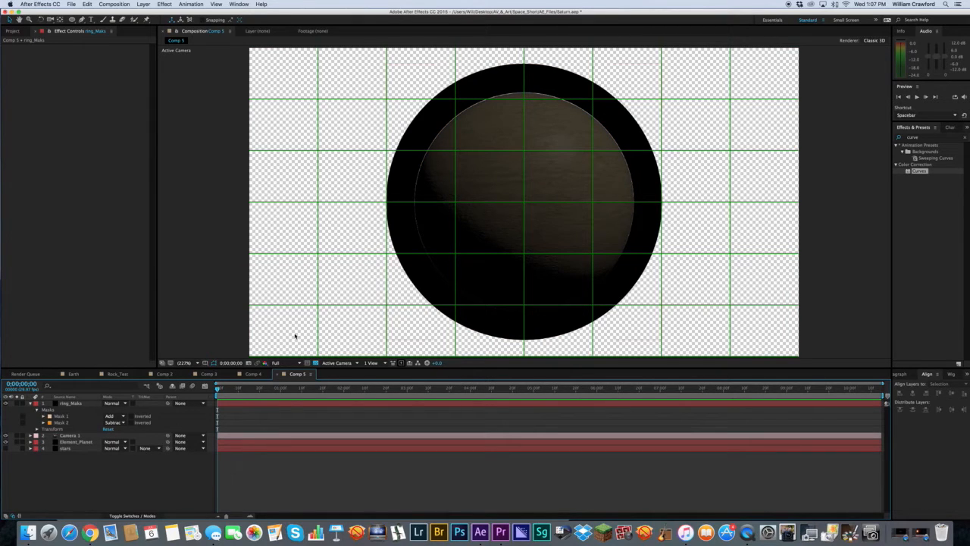
# Move ring_Maks below the stars layer, hide ring_Maks, and make the stars layer visible again
pyautogui.moveTo(71, 404); pyautogui.dragTo(73, 463)
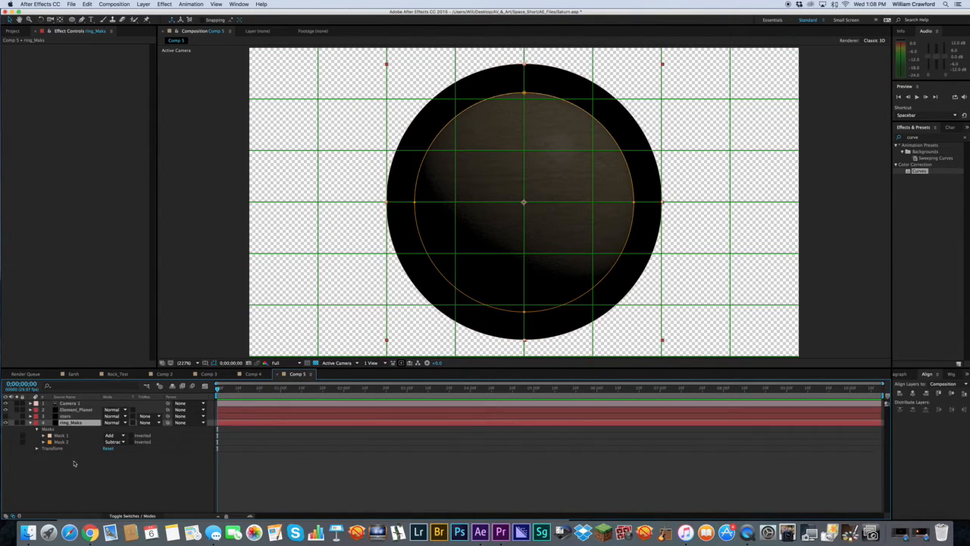
pyautogui.click(5, 422)
pyautogui.click(6, 416)
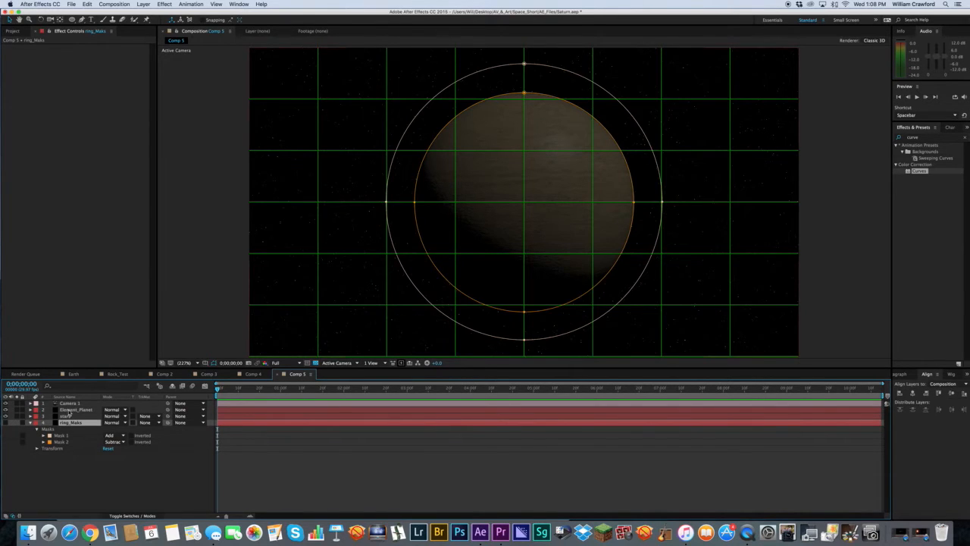
# Assign ring_Maks as Path Layer 1 in the custom text and masks of Element_Planet's Element effect
pyautogui.click(70, 410)
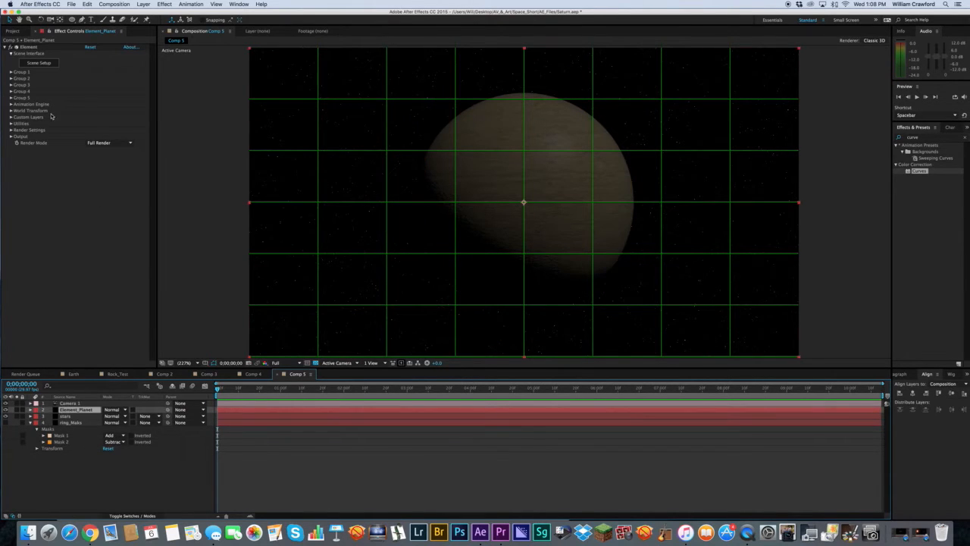
pyautogui.click(10, 117)
pyautogui.click(17, 124)
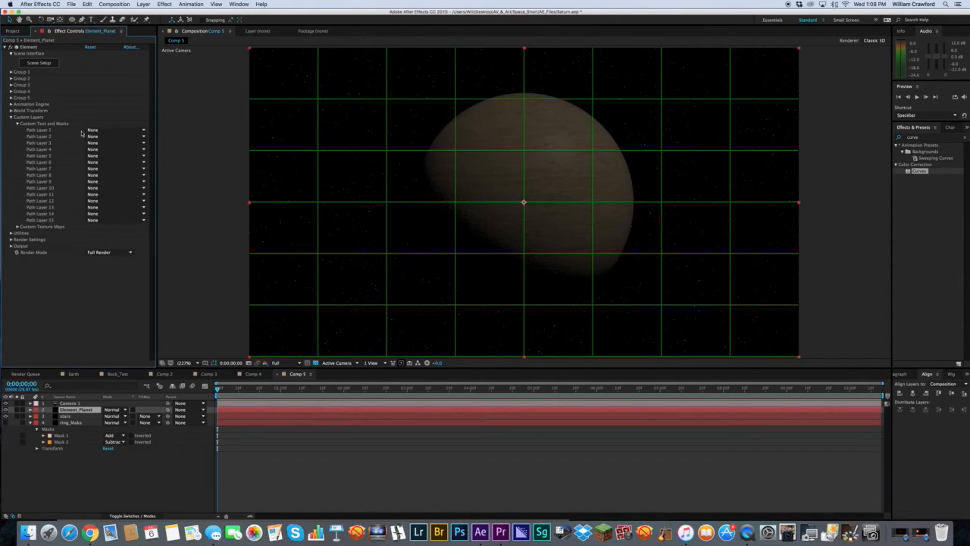
pyautogui.click(102, 130)
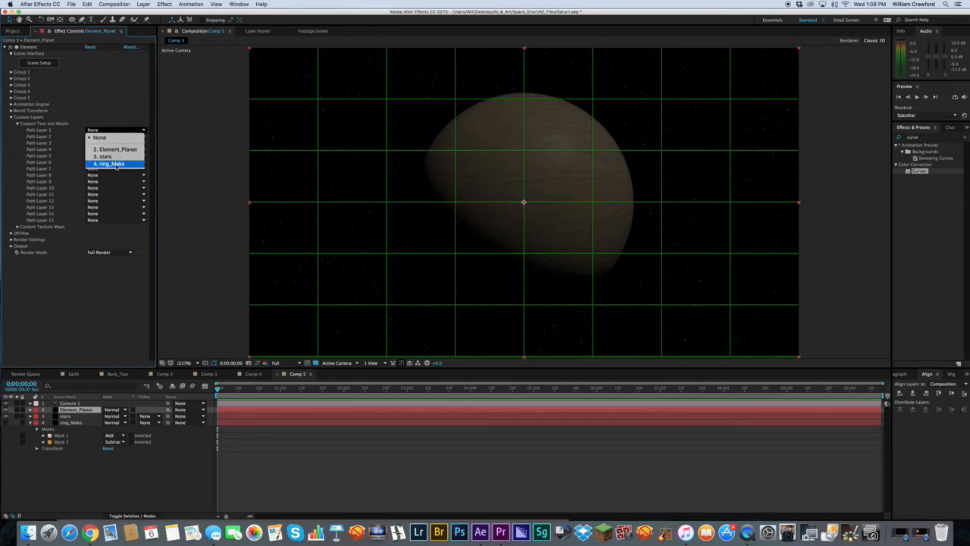
pyautogui.click(117, 165)
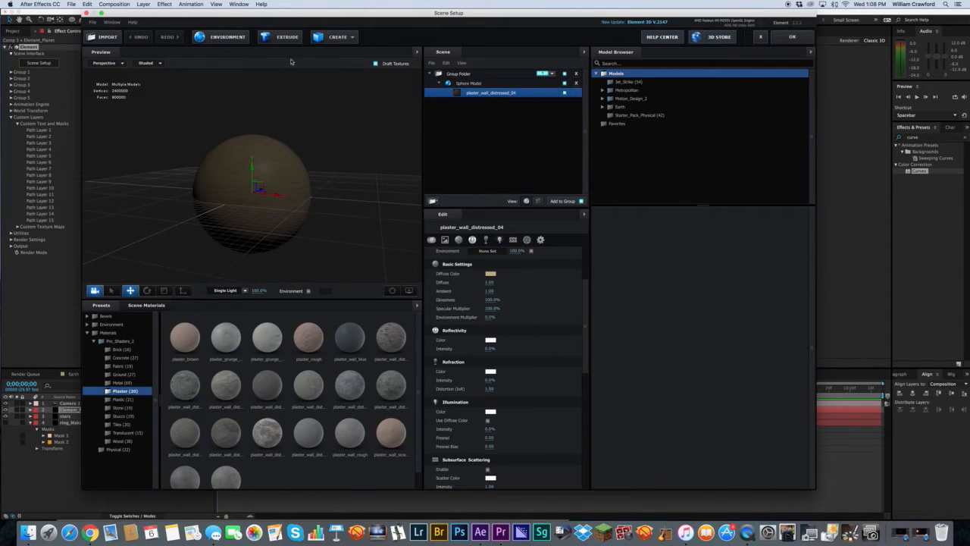
# Extrude the custom ring path into a 3D model in the Element scene and inspect it around the planet
pyautogui.click(287, 37)
pyautogui.moveTo(255, 244); pyautogui.dragTo(298, 241)
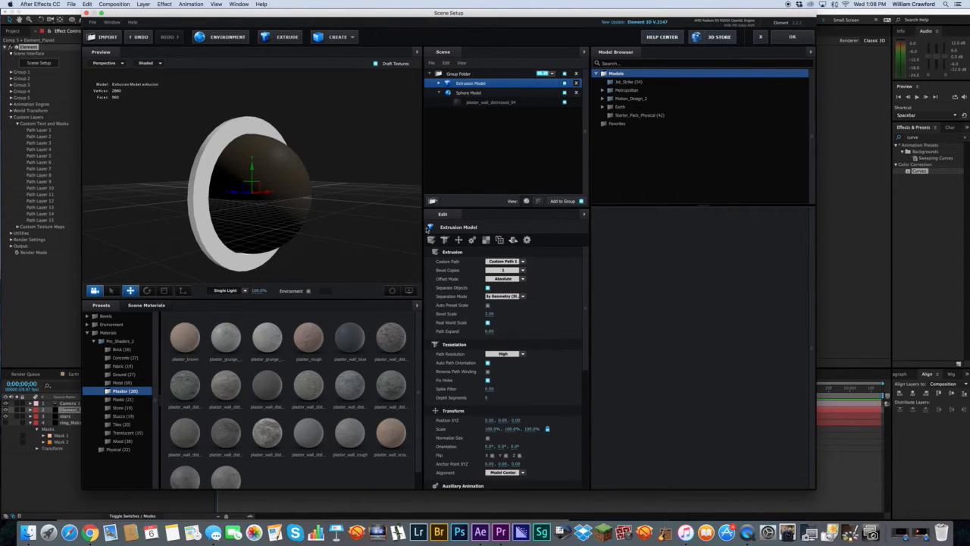
pyautogui.moveTo(305, 248); pyautogui.dragTo(264, 279)
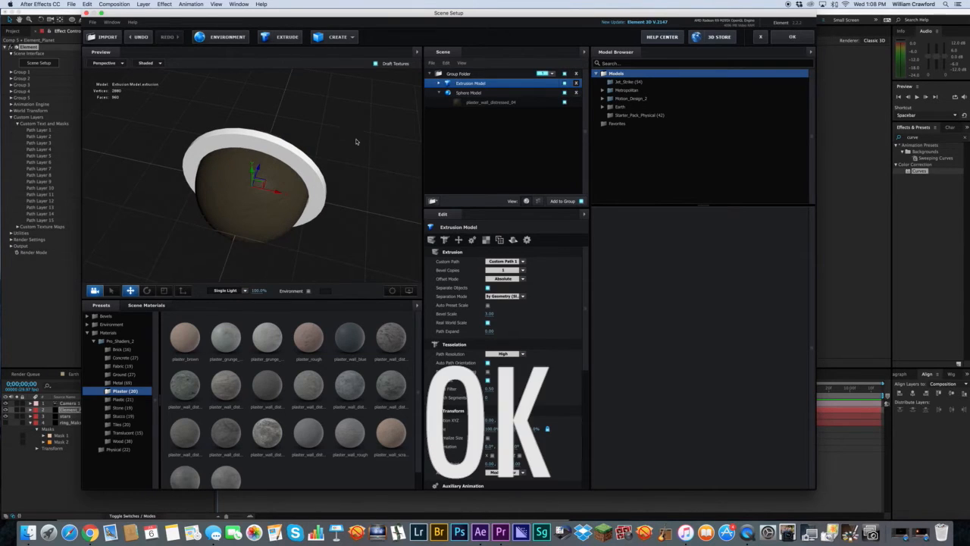
# Set the ring model's orientation to -90° in X and 0° in Y so it lies flat around the planet's equator
pyautogui.scroll(-1, 585, 301)
pyautogui.moveTo(584, 301); pyautogui.dragTo(585, 309)
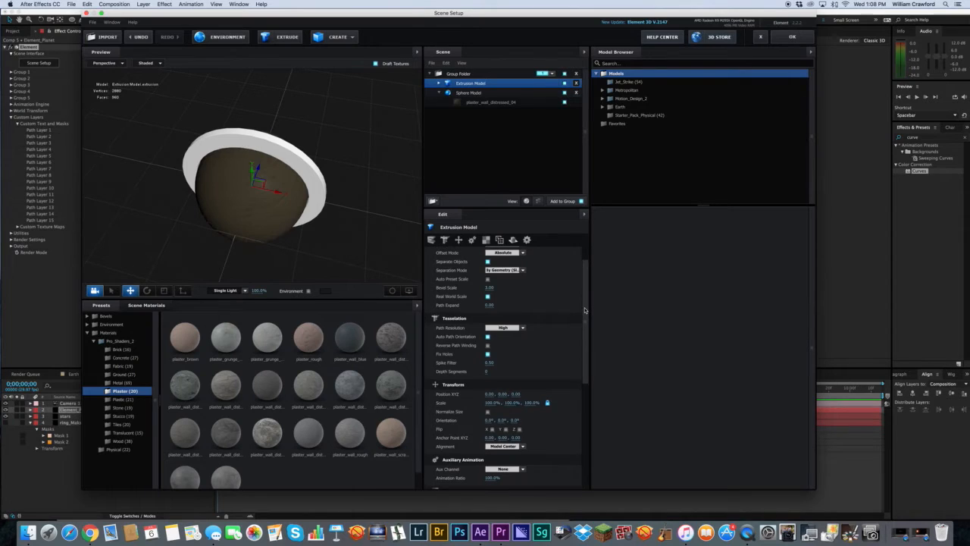
pyautogui.scroll(-5, 584, 309)
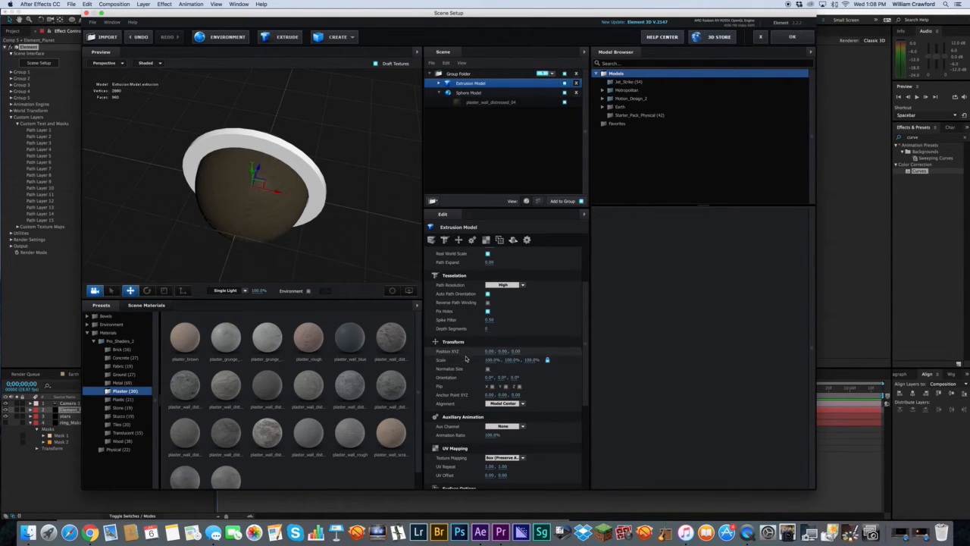
pyautogui.moveTo(500, 377); pyautogui.dragTo(506, 377)
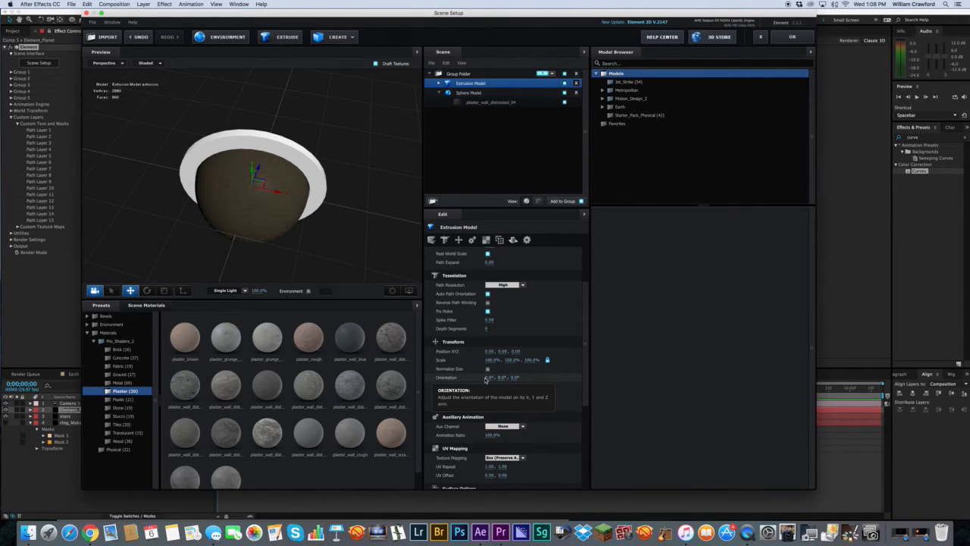
pyautogui.moveTo(487, 377); pyautogui.dragTo(497, 377)
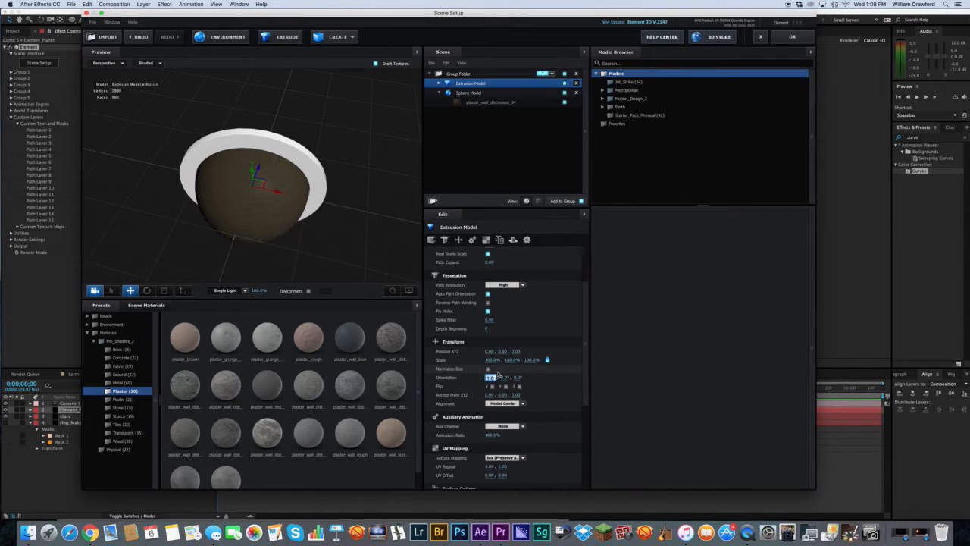
pyautogui.click(569, 329)
pyautogui.moveTo(371, 233); pyautogui.dragTo(371, 216)
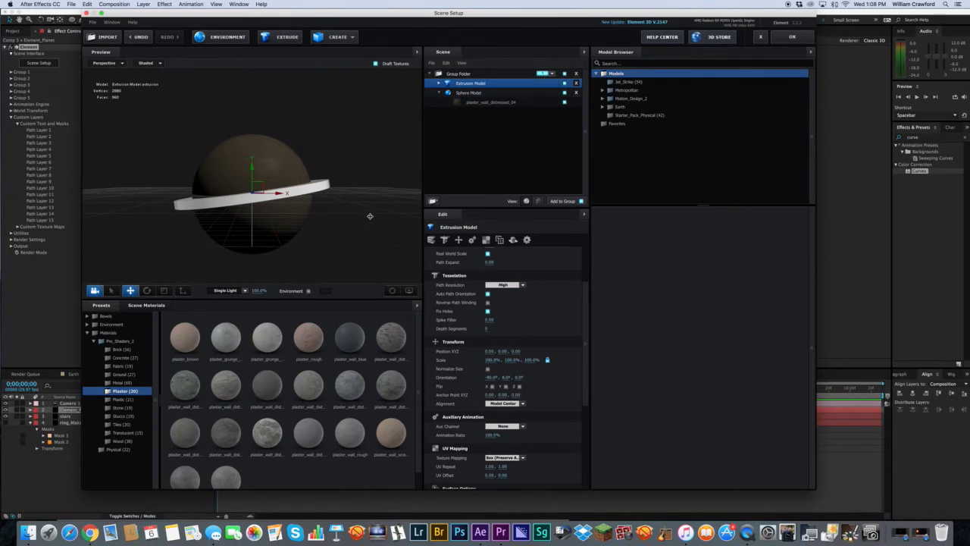
pyautogui.click(506, 376)
pyautogui.write('0')
pyautogui.click(557, 389)
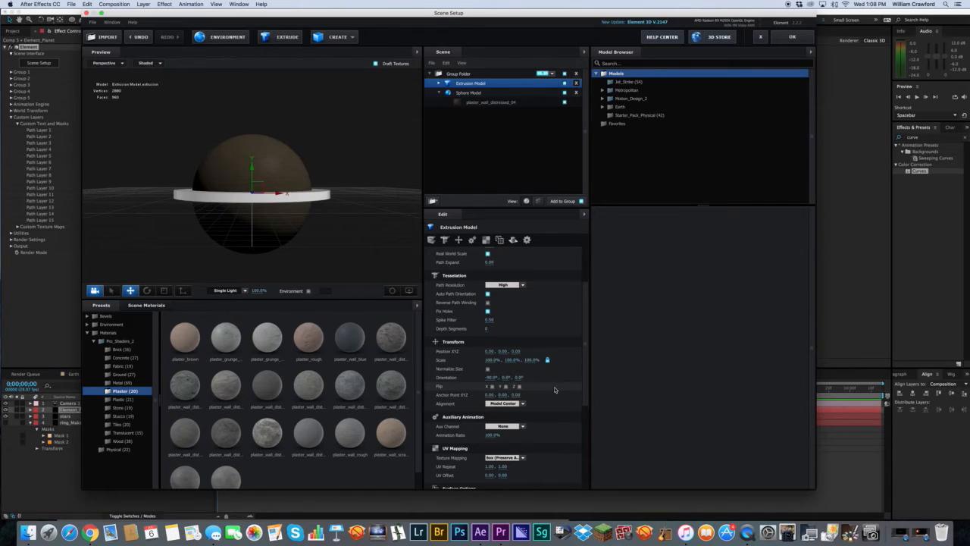
pyautogui.moveTo(354, 248); pyautogui.dragTo(364, 260)
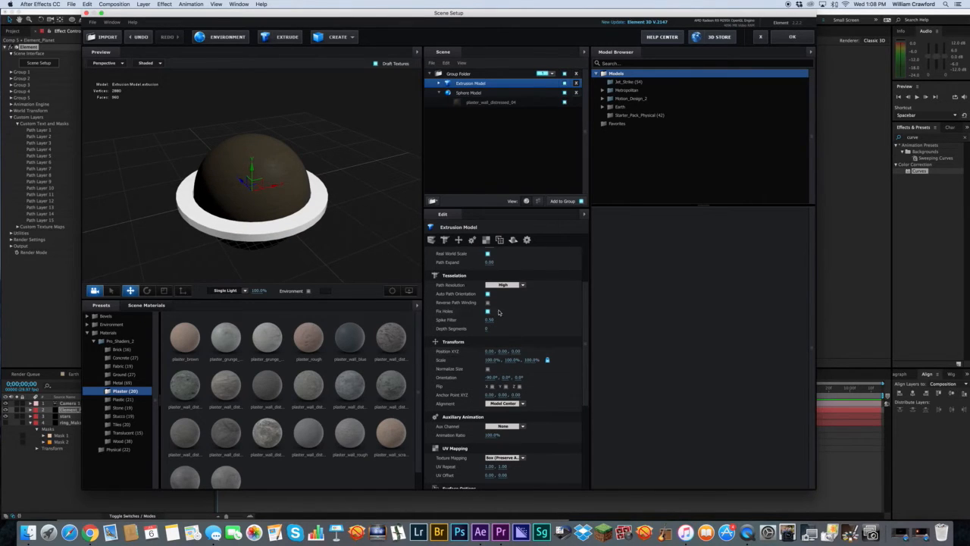
# Scale the ring model to 136% in X and Y and flatten it to 0.1% in Z
pyautogui.moveTo(509, 362); pyautogui.dragTo(537, 362)
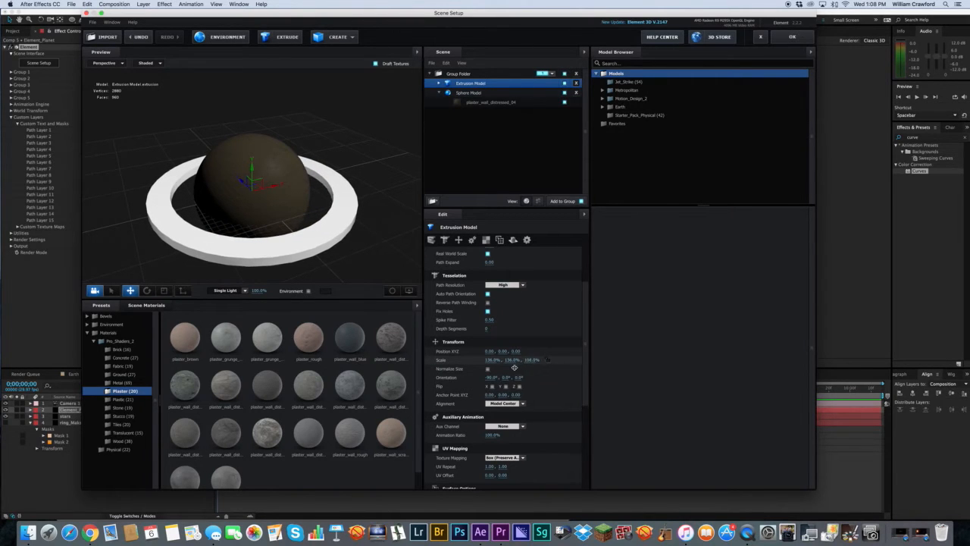
pyautogui.moveTo(534, 360); pyautogui.dragTo(413, 377)
pyautogui.click(533, 360)
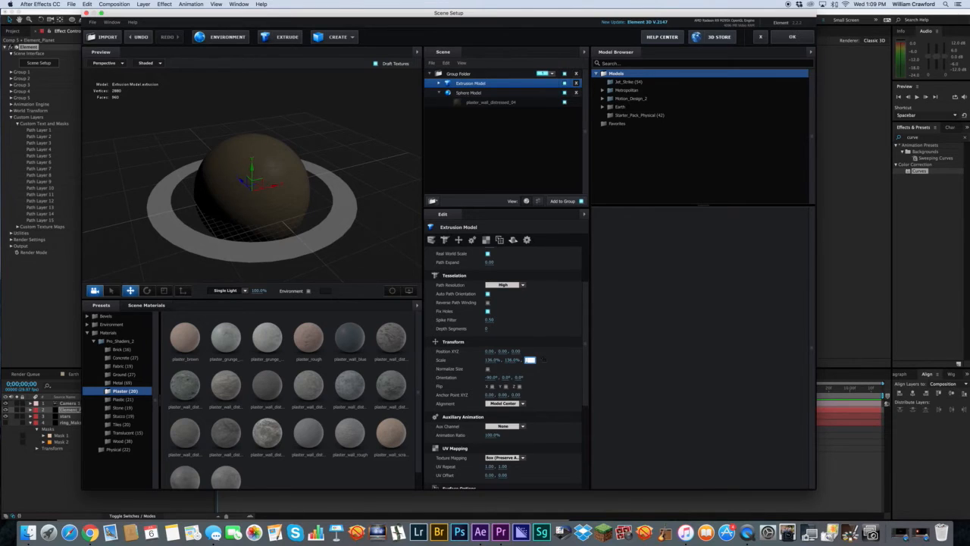
pyautogui.press('Return')
pyautogui.moveTo(365, 249)
pyautogui.mouseDown()
pyautogui.moveTo(363, 225)
pyautogui.moveTo(365, 253)
pyautogui.moveTo(362, 241)
pyautogui.mouseUp()
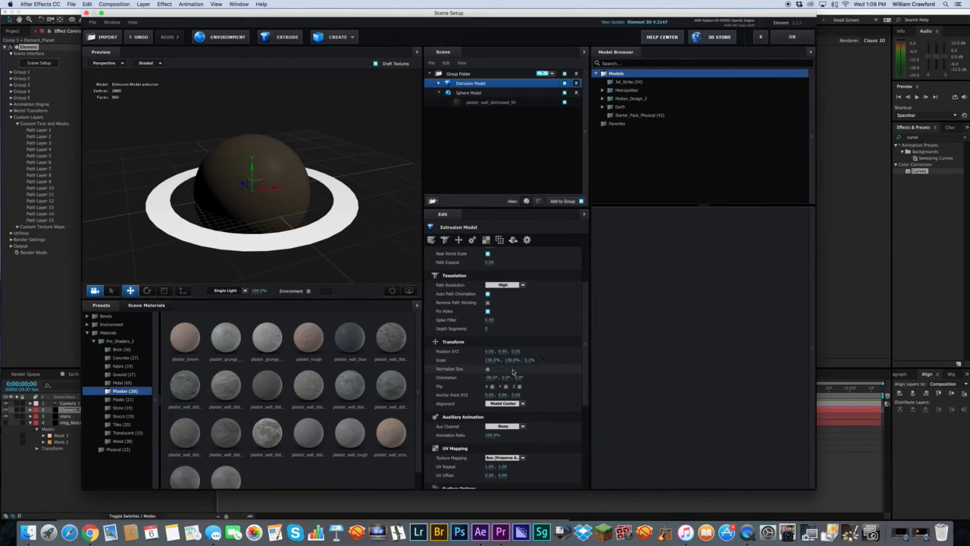
# Enlarge the ring model to about 244% in X and Y and set its Z scale to 0.1%
pyautogui.moveTo(511, 360); pyautogui.dragTo(577, 360)
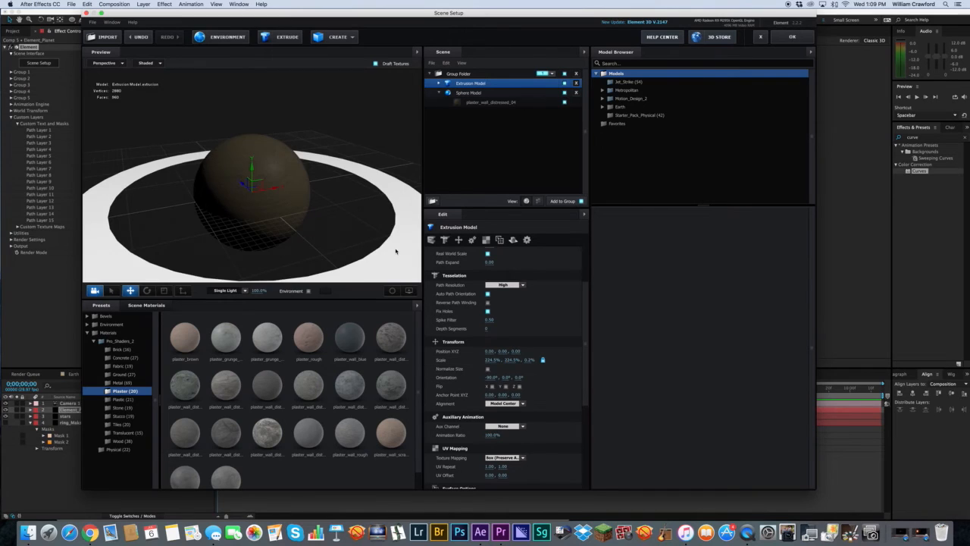
pyautogui.scroll(-3, 396, 251)
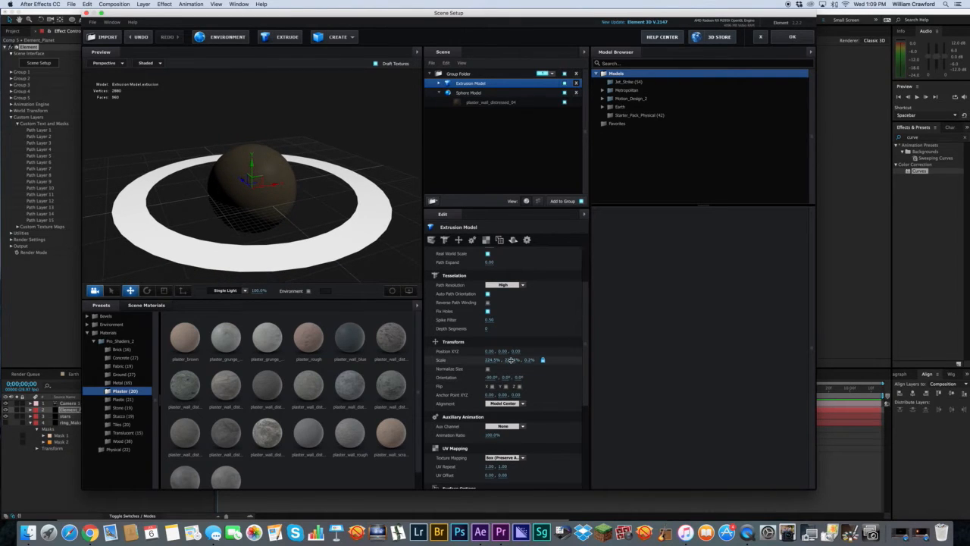
pyautogui.moveTo(511, 360); pyautogui.dragTo(526, 360)
pyautogui.scroll(-2, 387, 265)
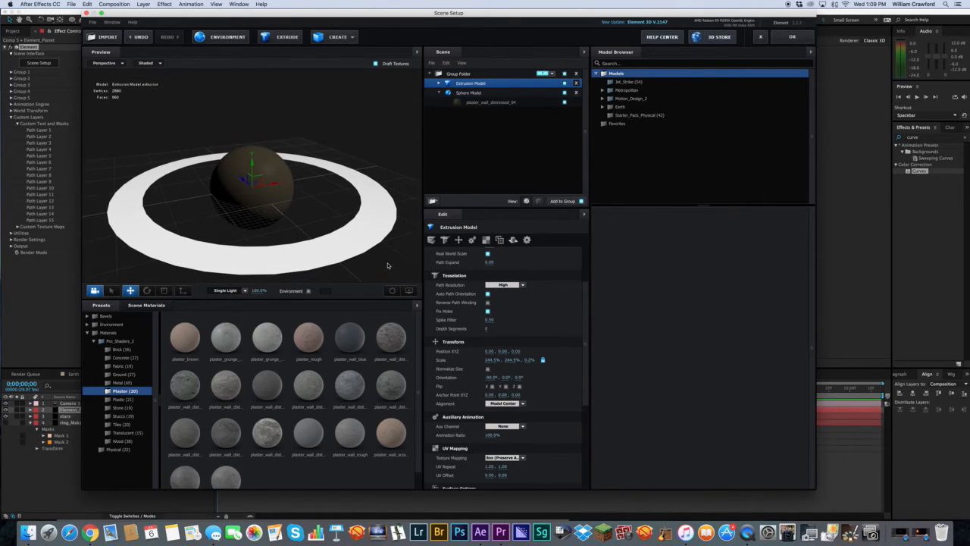
pyautogui.click(531, 360)
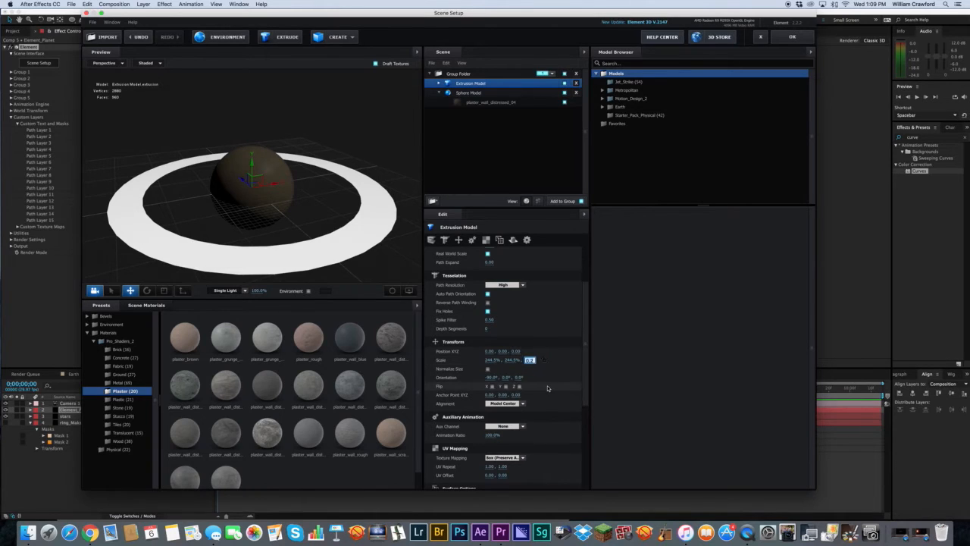
pyautogui.write('0.1')
pyautogui.press('Return')
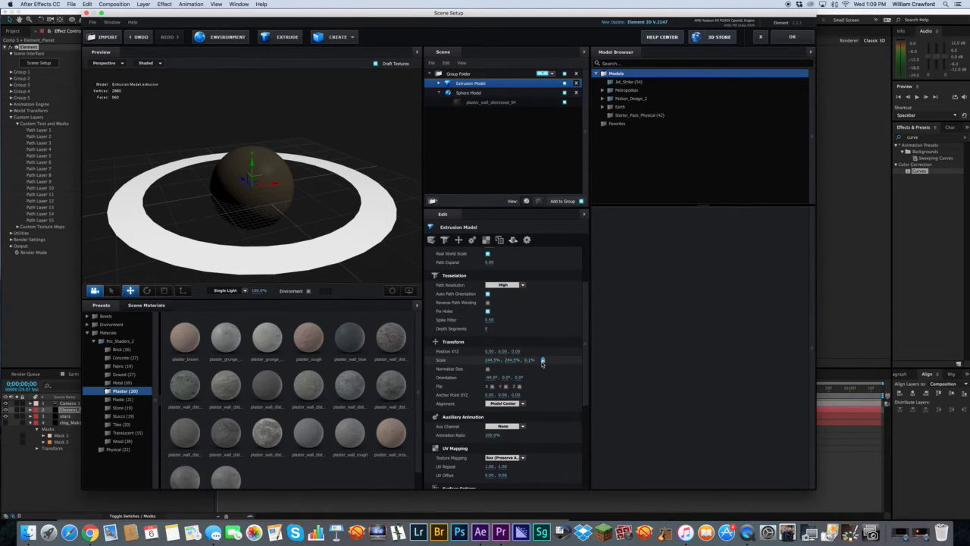
# Apply the Element scene changes and turn off the proportional grid in the composition view
pyautogui.click(792, 38)
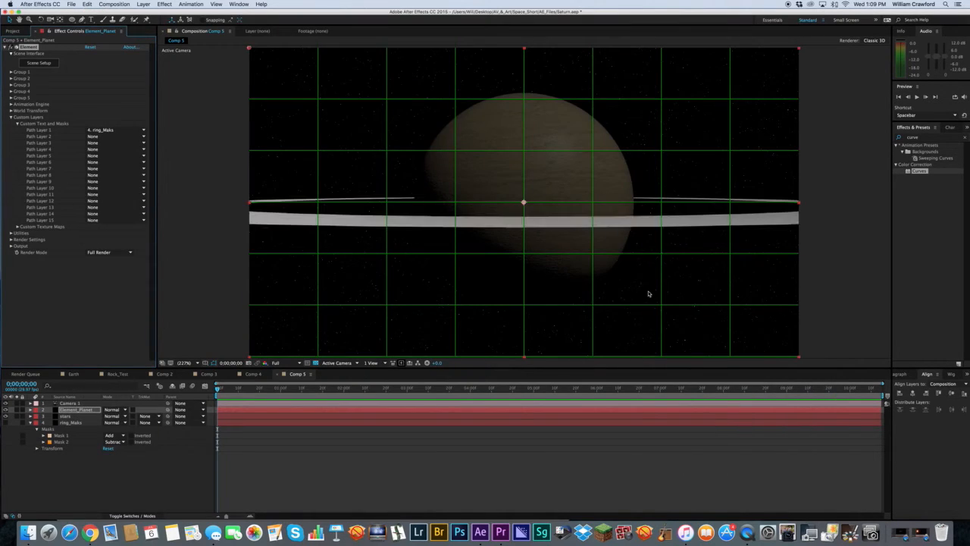
pyautogui.click(205, 364)
pyautogui.click(223, 376)
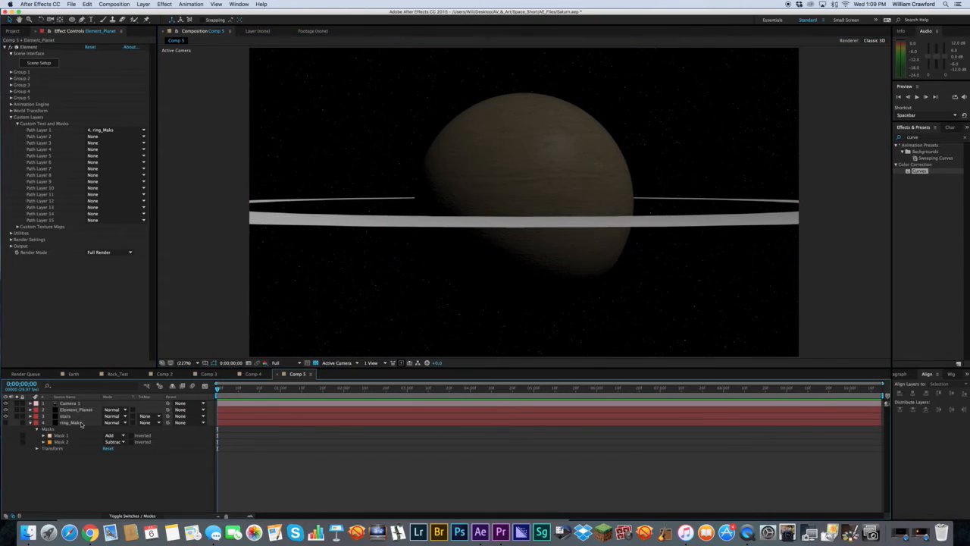
# Pull the camera back until the planet and its whole ring fit in the frame
pyautogui.press('c')
pyautogui.press('c')
pyautogui.moveTo(515, 270); pyautogui.dragTo(537, 465)
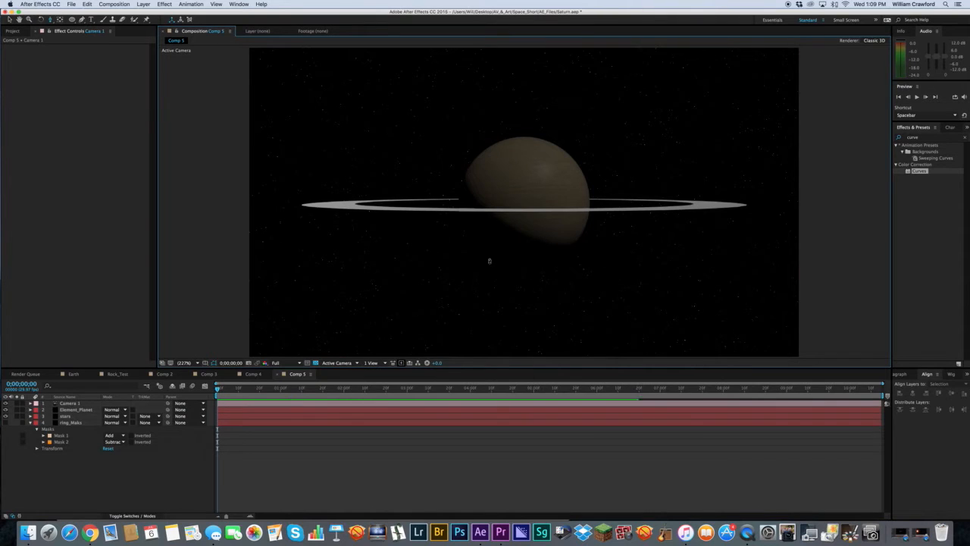
# Look at the finished ringed planet in Comp 2 for reference and return to Comp 5
pyautogui.click(215, 374)
pyautogui.click(169, 375)
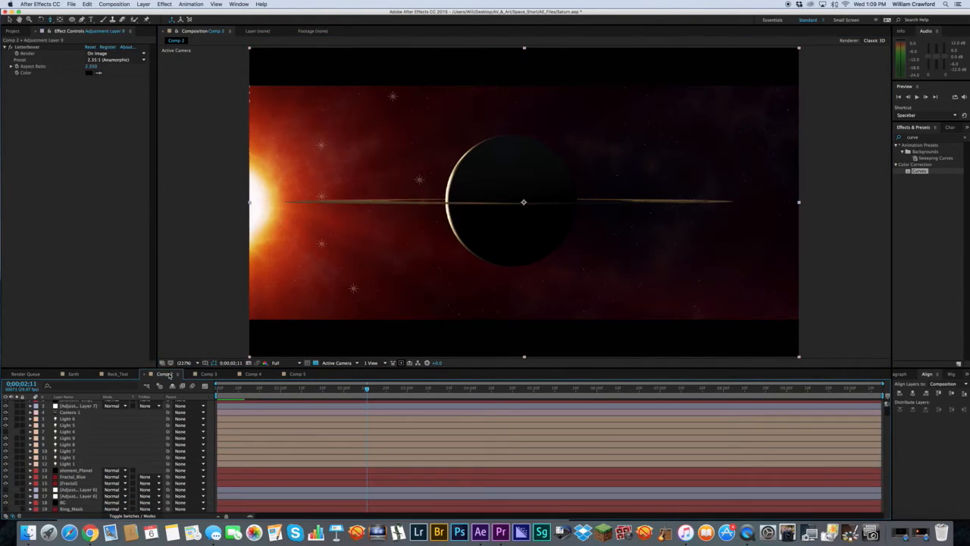
pyautogui.click(297, 374)
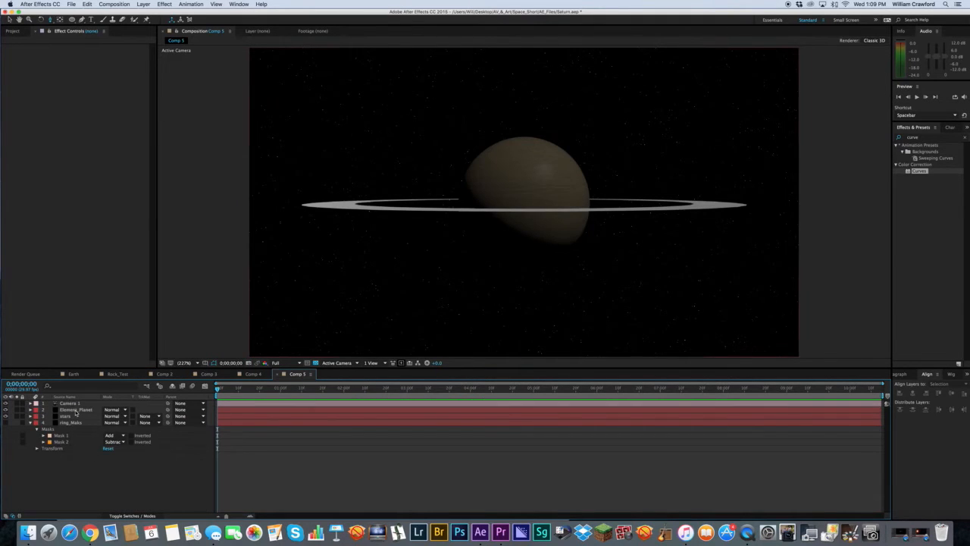
# Examine the ring's width around the planet from several angles in Element_Planet's scene setup, then close it
pyautogui.click(76, 410)
pyautogui.click(41, 64)
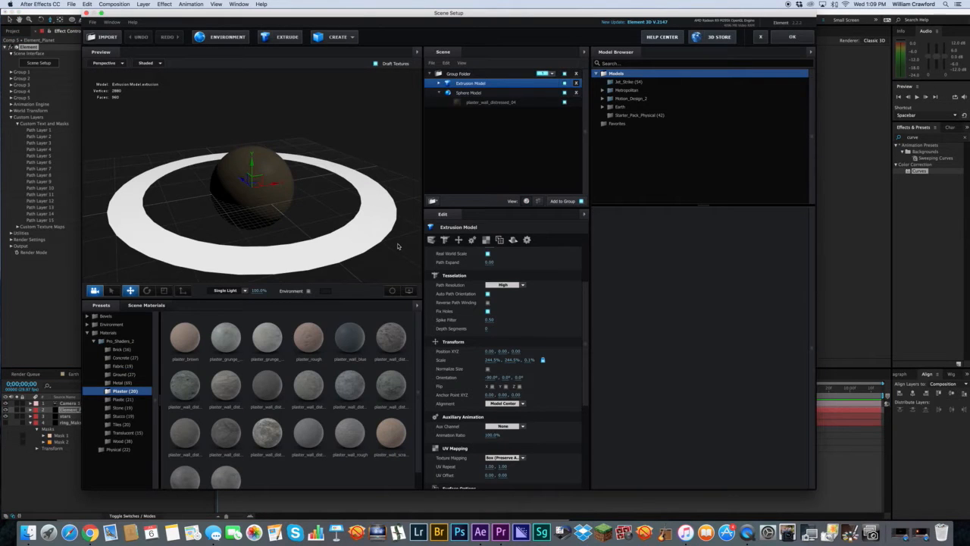
pyautogui.scroll(-2, 398, 246)
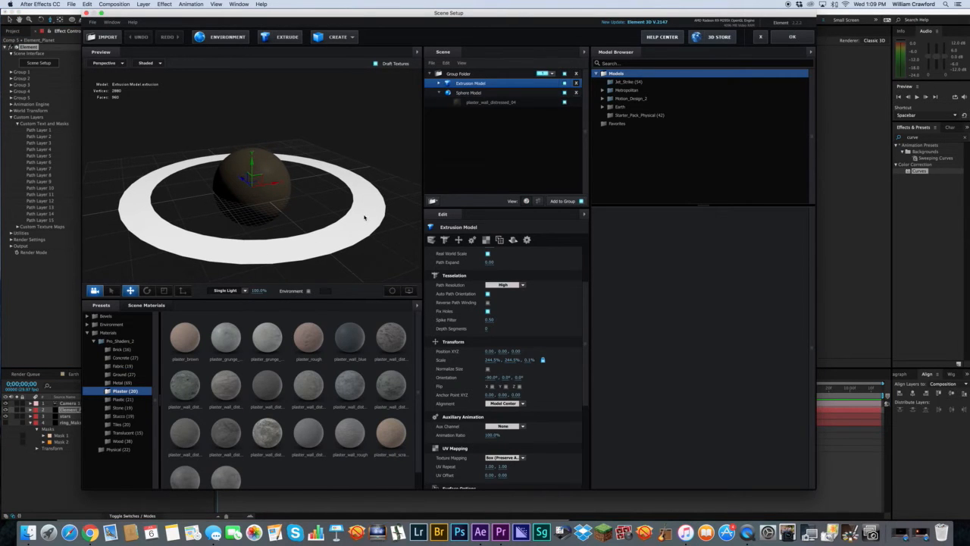
pyautogui.moveTo(358, 214); pyautogui.dragTo(362, 234)
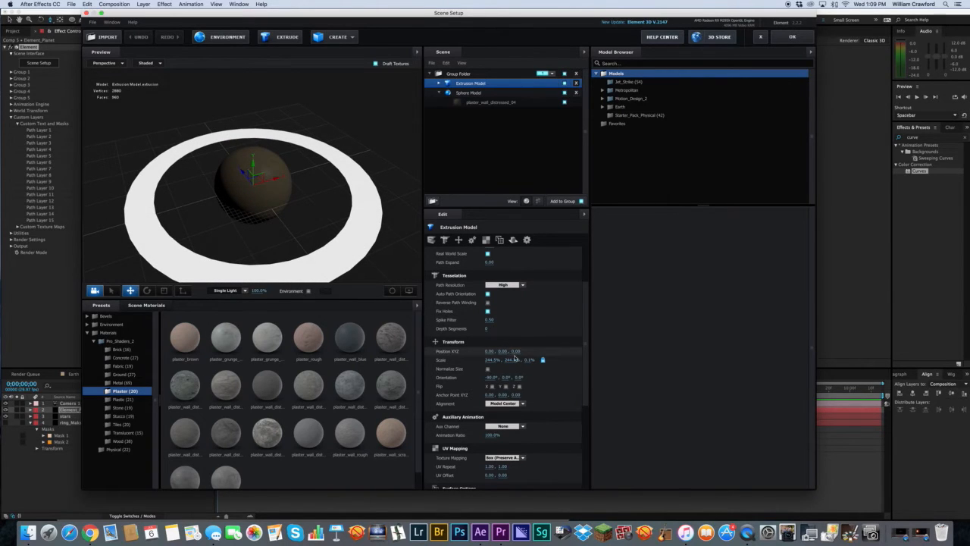
pyautogui.moveTo(366, 265); pyautogui.dragTo(343, 249)
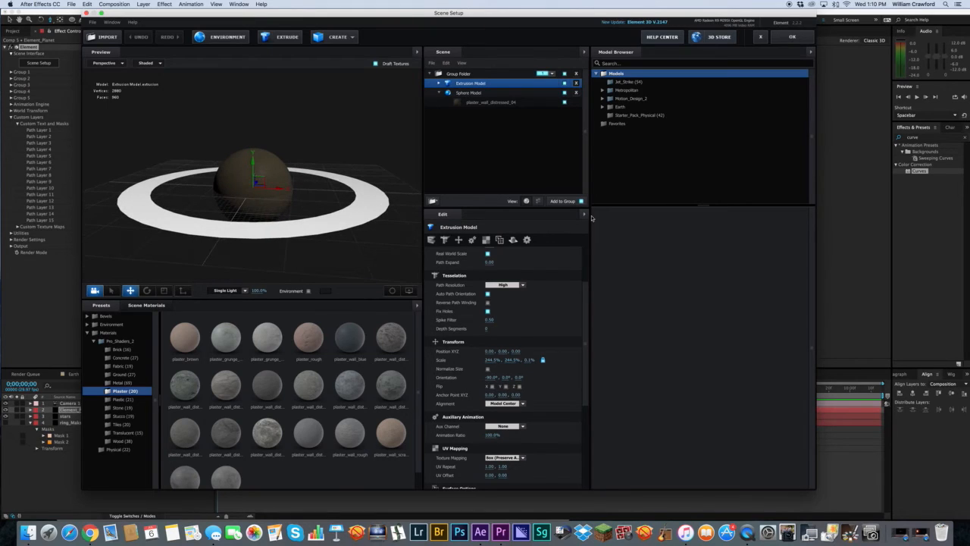
pyautogui.click(791, 36)
# Delete Mask 2 from the ring_Maks layer
pyautogui.click(68, 423)
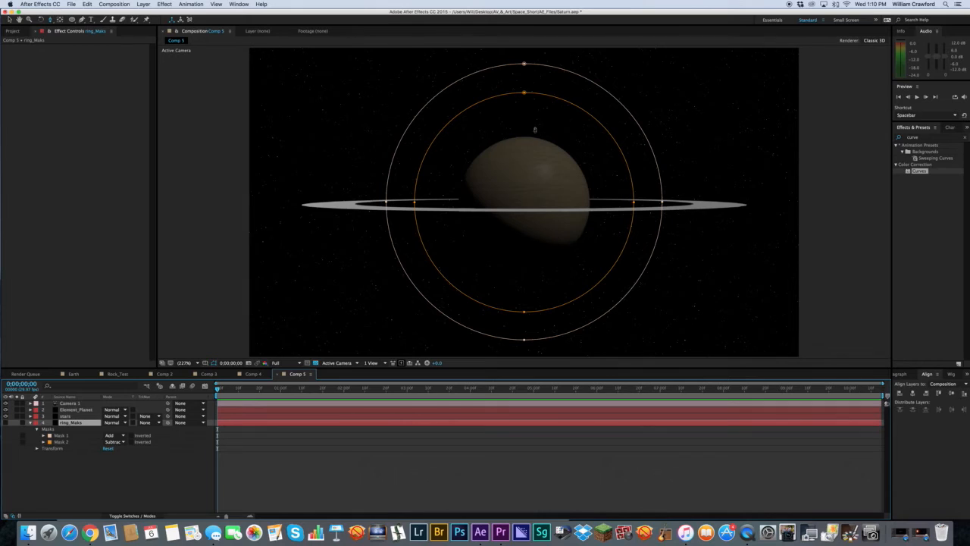
pyautogui.click(83, 461)
pyautogui.click(62, 442)
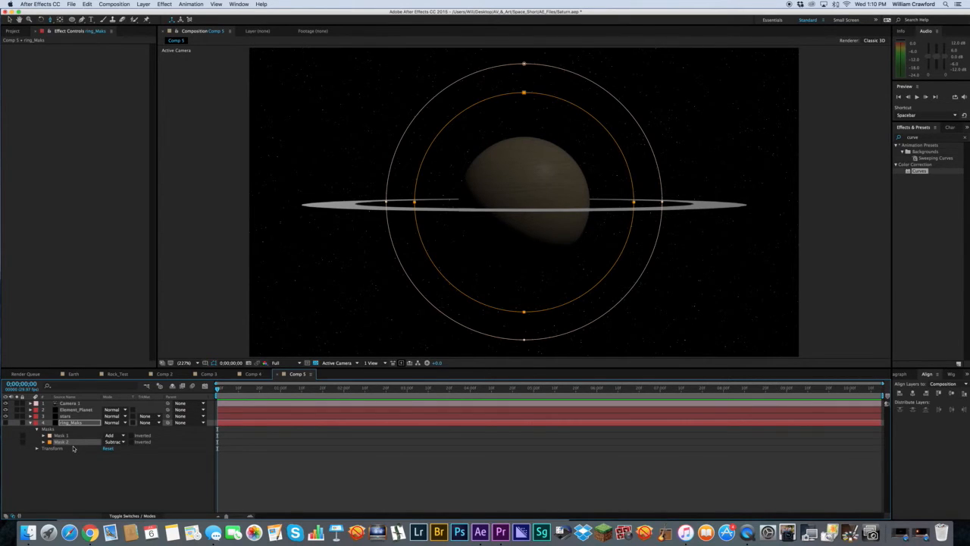
pyautogui.press('Delete')
# Draw a larger circular mask just inside Mask 1 on ring_Maks and center it with the proportional grid
pyautogui.click(72, 19)
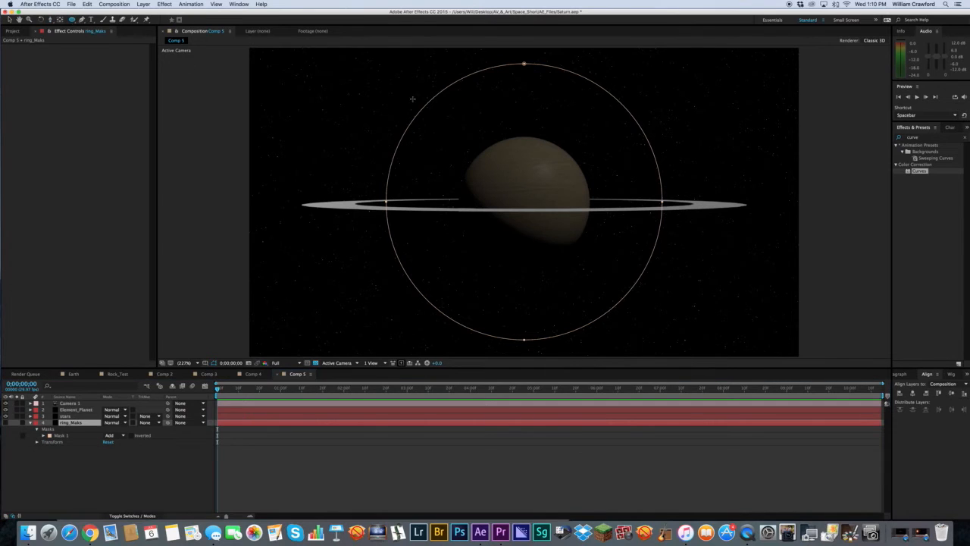
pyautogui.moveTo(430, 101); pyautogui.dragTo(626, 272)
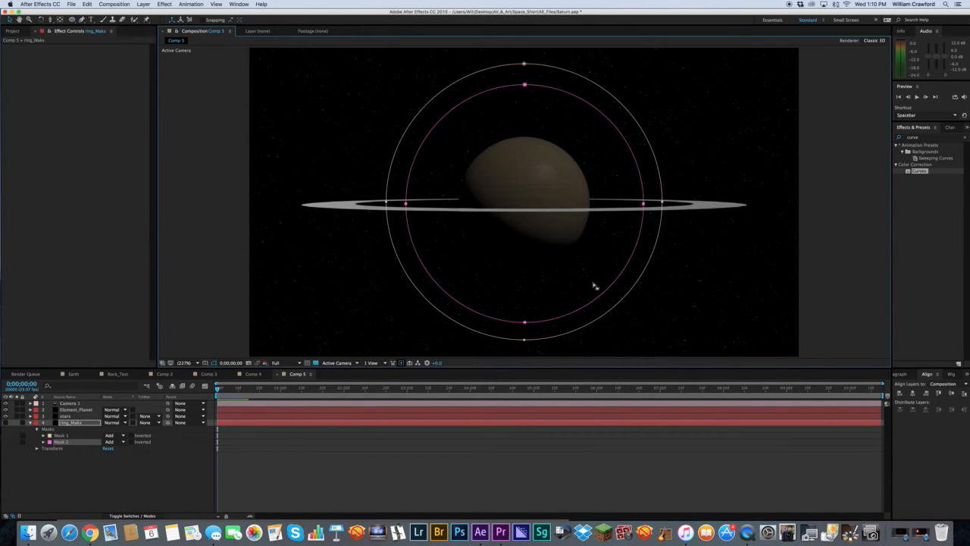
pyautogui.click(205, 365)
pyautogui.click(228, 377)
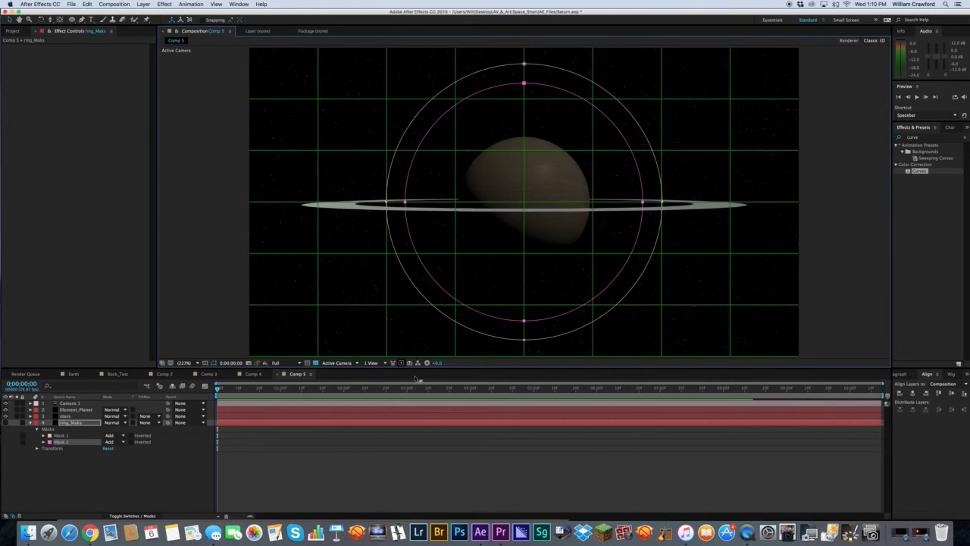
# Set the new Mask 2 on ring_Maks to Subtract and turn off the proportional grid
pyautogui.click(128, 492)
pyautogui.click(123, 442)
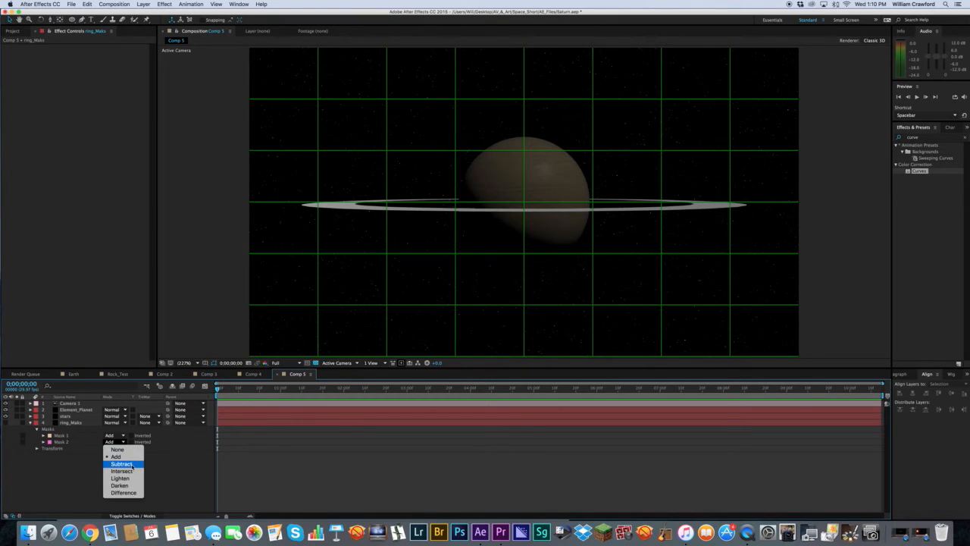
pyautogui.click(132, 463)
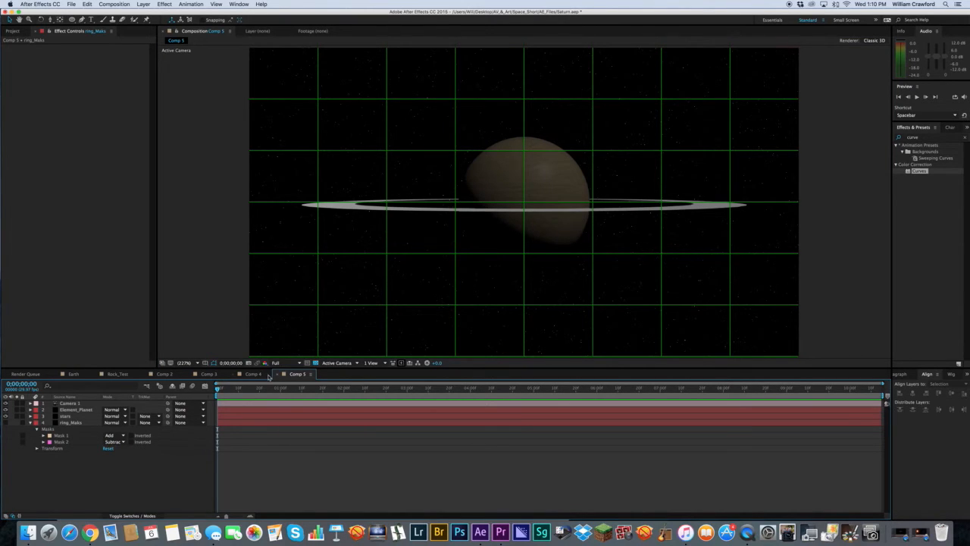
pyautogui.click(205, 362)
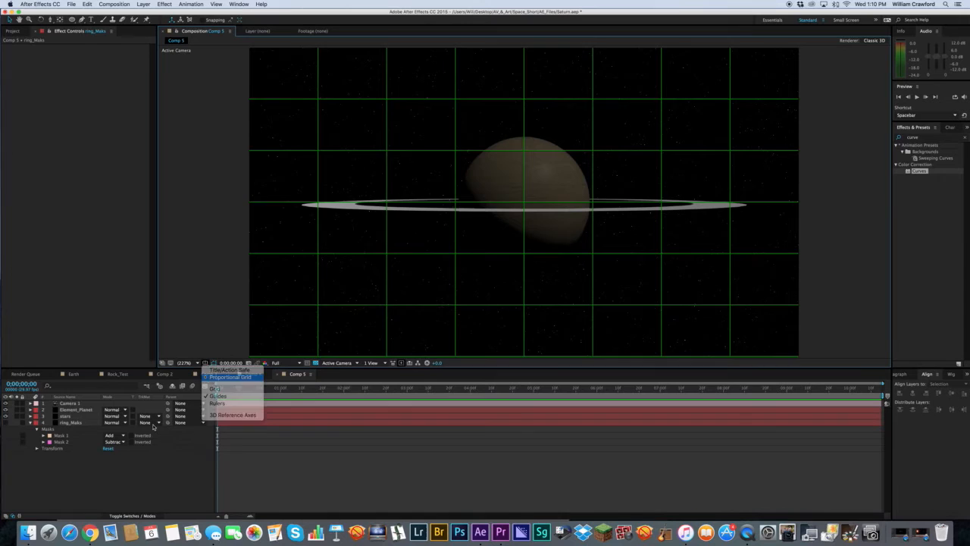
pyautogui.click(227, 377)
# Reopen Element_Planet's scene setup, check the thinner ring from above, and duplicate its Extrusion Model
pyautogui.click(81, 410)
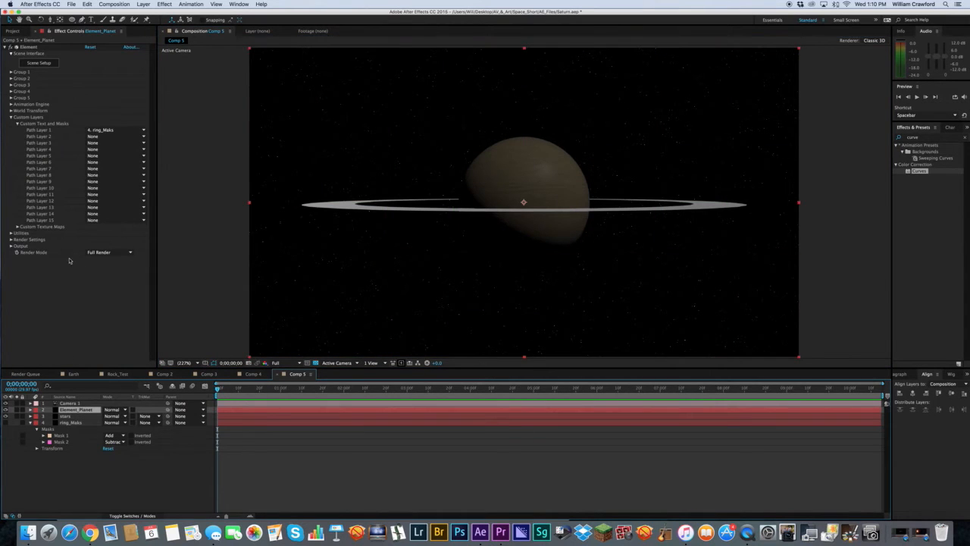
pyautogui.click(38, 64)
pyautogui.moveTo(397, 190); pyautogui.dragTo(397, 231)
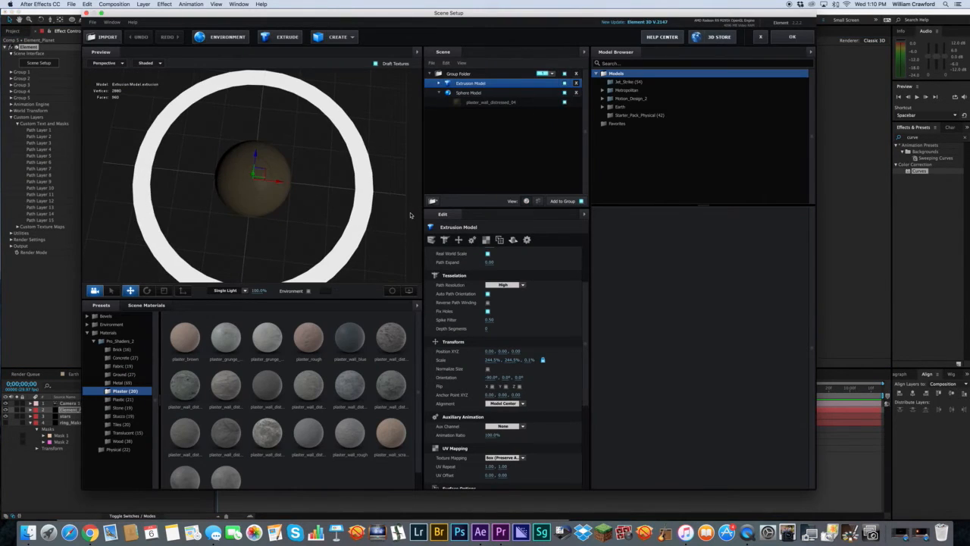
pyautogui.click(801, 37)
pyautogui.press('super+d')
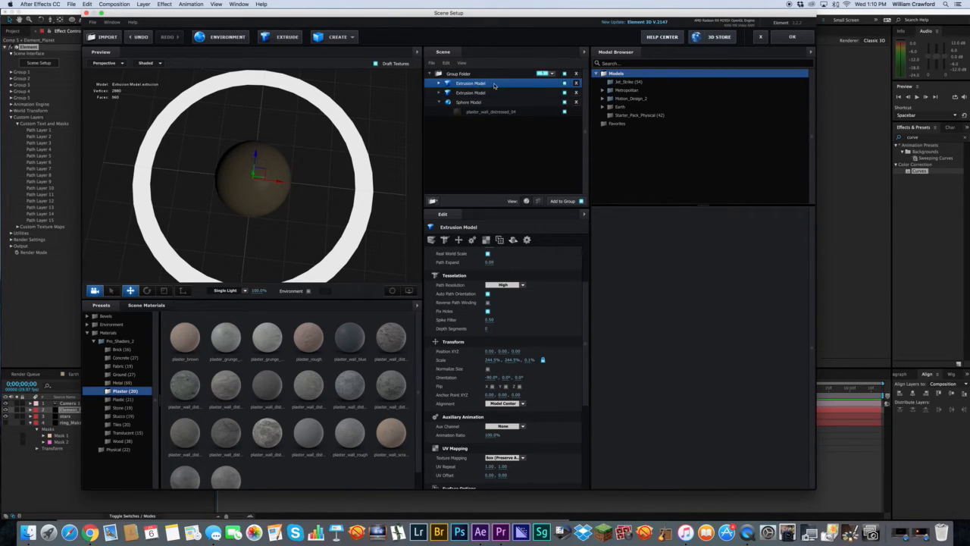
# Scale the duplicated ring model to 204% in X and Y, and add another copy scaled to 290%, keeping Z at 0.1%
pyautogui.moveTo(510, 360); pyautogui.dragTo(489, 368)
pyautogui.moveTo(395, 261); pyautogui.dragTo(386, 214)
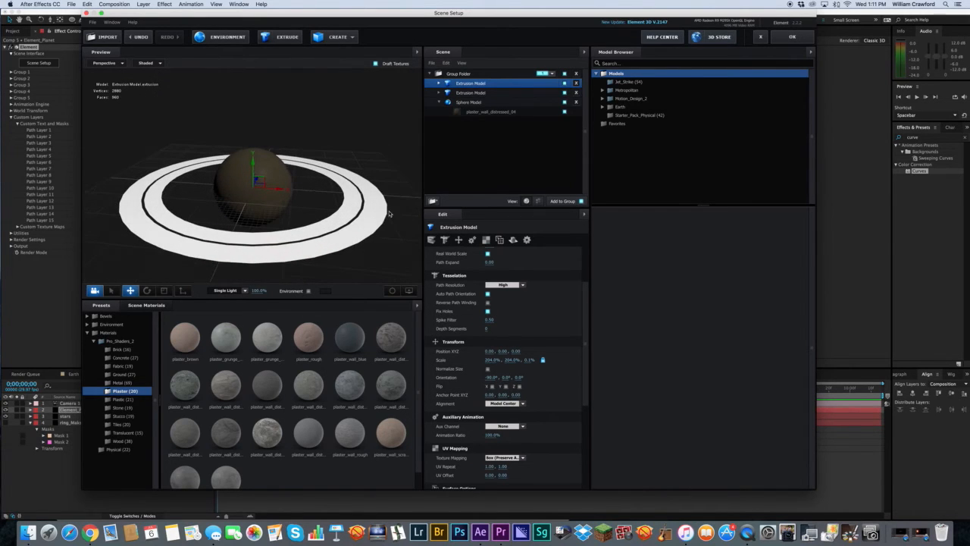
pyautogui.press('super+d')
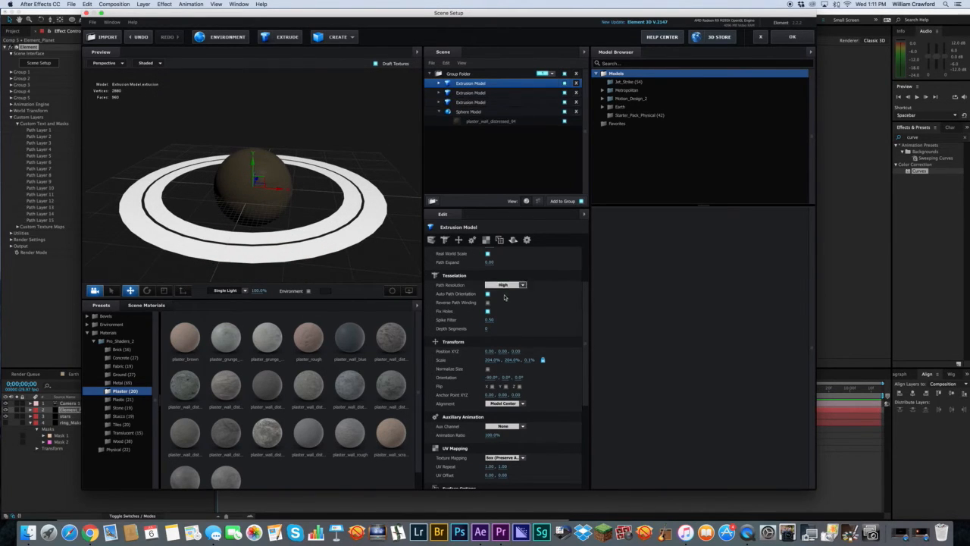
pyautogui.moveTo(512, 361); pyautogui.dragTo(573, 357)
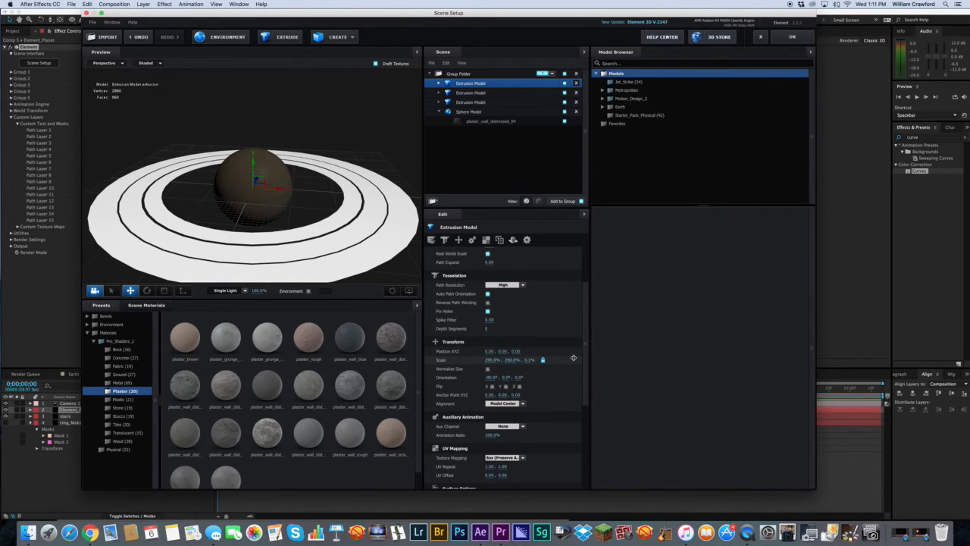
pyautogui.click(792, 37)
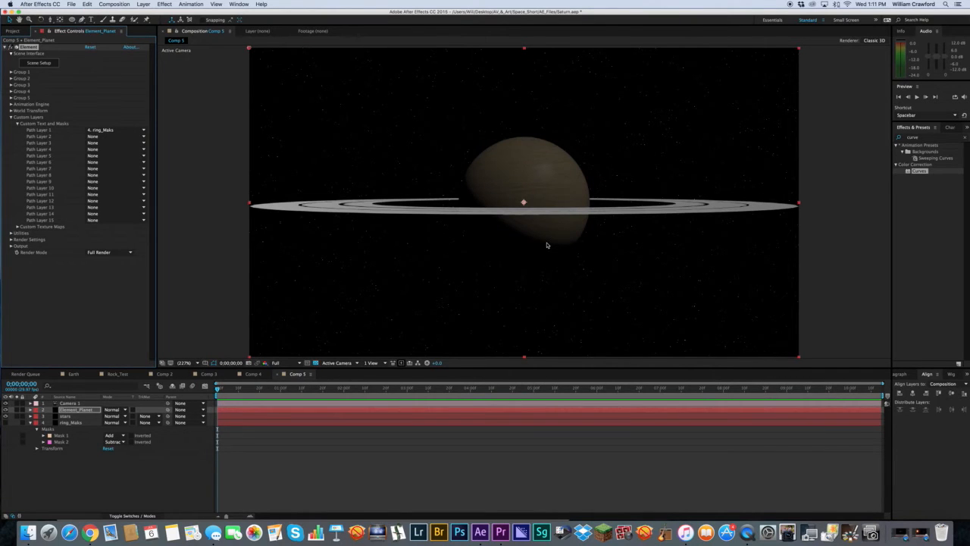
# Pull the camera back from the planet and orbit it until the rings appear almost edge-on
pyautogui.press('c')
pyautogui.moveTo(542, 235); pyautogui.dragTo(572, 315)
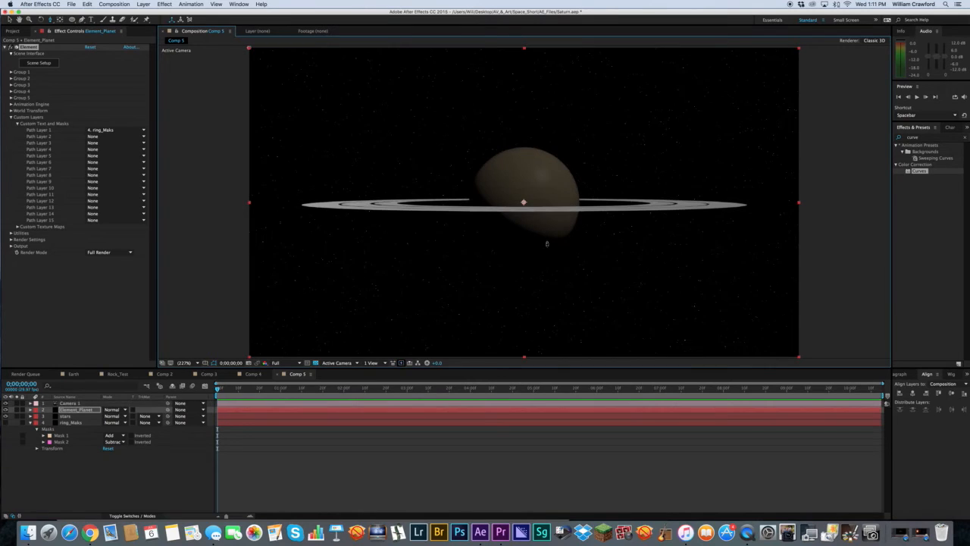
pyautogui.moveTo(541, 231); pyautogui.dragTo(542, 230)
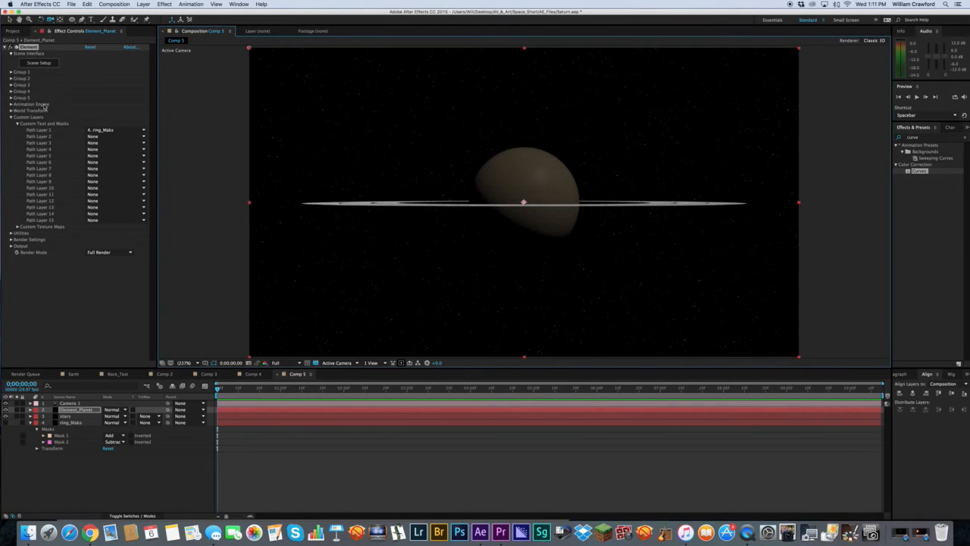
# Reopen Element_Planet's scene setup and set the diffuse color of the rings' Bevel 1 material to a muted sandy tan
pyautogui.click(33, 64)
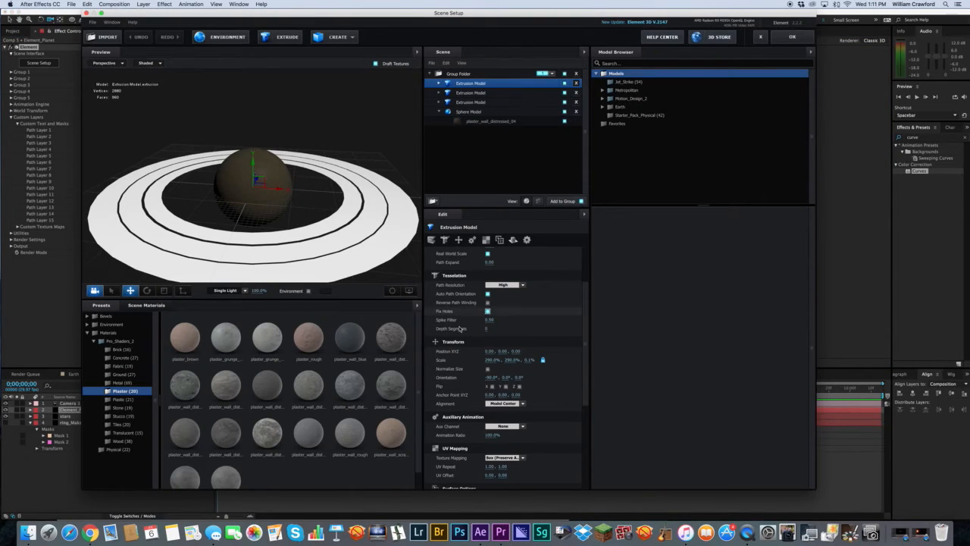
pyautogui.click(436, 83)
pyautogui.click(472, 93)
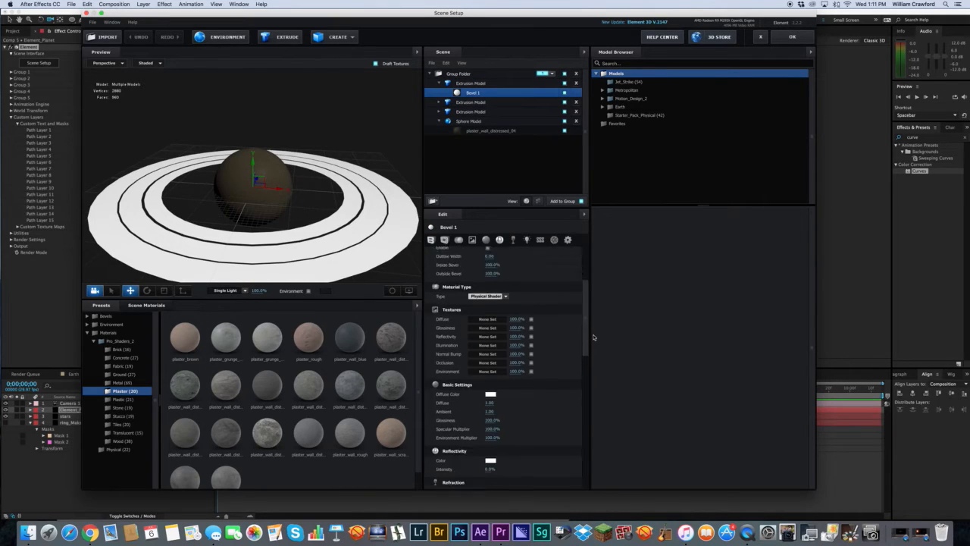
pyautogui.scroll(-2, 506, 364)
pyautogui.click(490, 358)
pyautogui.moveTo(521, 177); pyautogui.dragTo(520, 205)
pyautogui.click(455, 160)
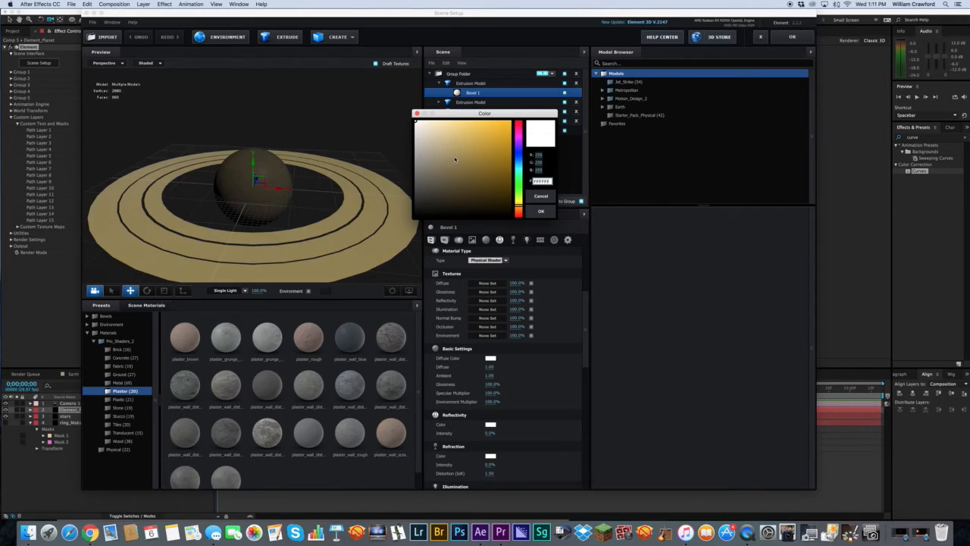
pyautogui.click(455, 160)
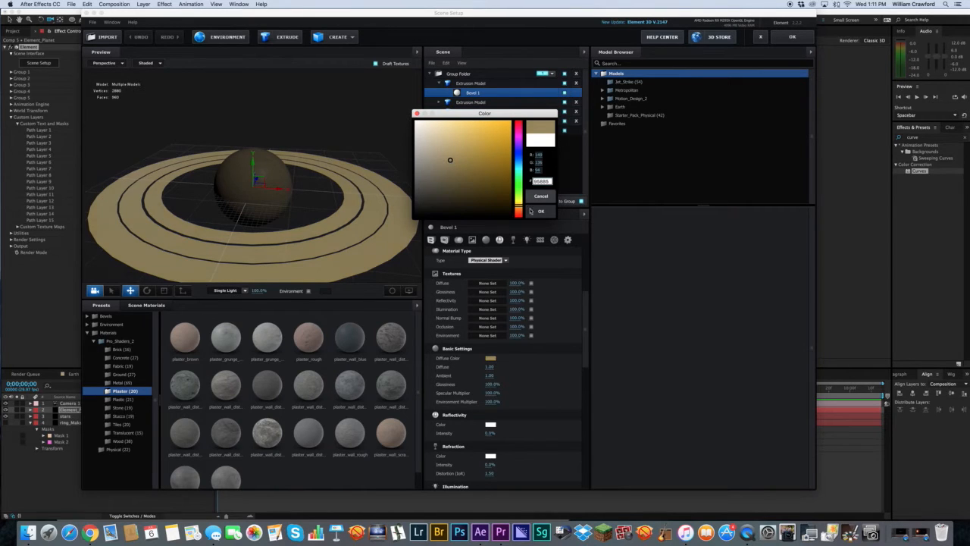
pyautogui.click(538, 211)
pyautogui.scroll(-2, 586, 315)
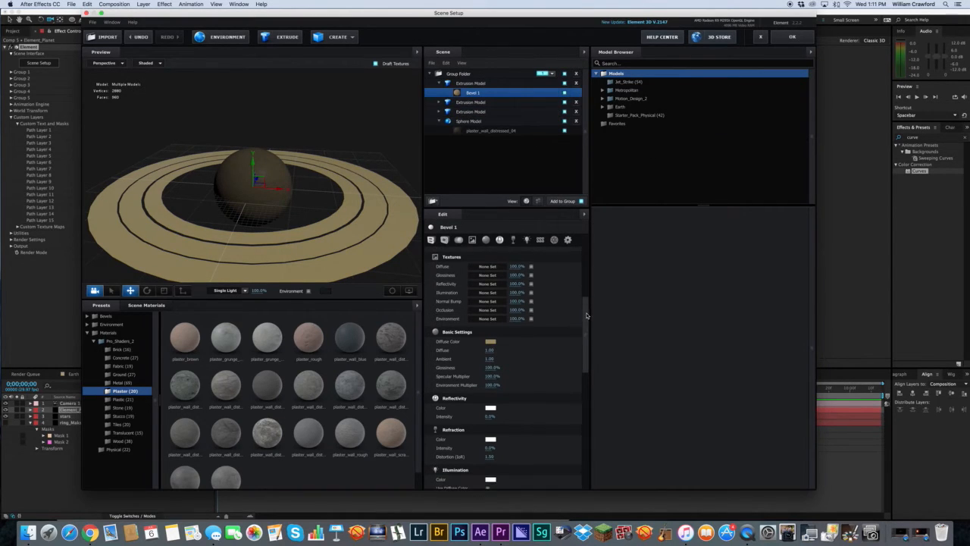
# Set the reflectivity intensity of the sphere's plaster_wall_distressed_04 material to 18% and accept the scene
pyautogui.click(488, 122)
pyautogui.scroll(-2, 586, 341)
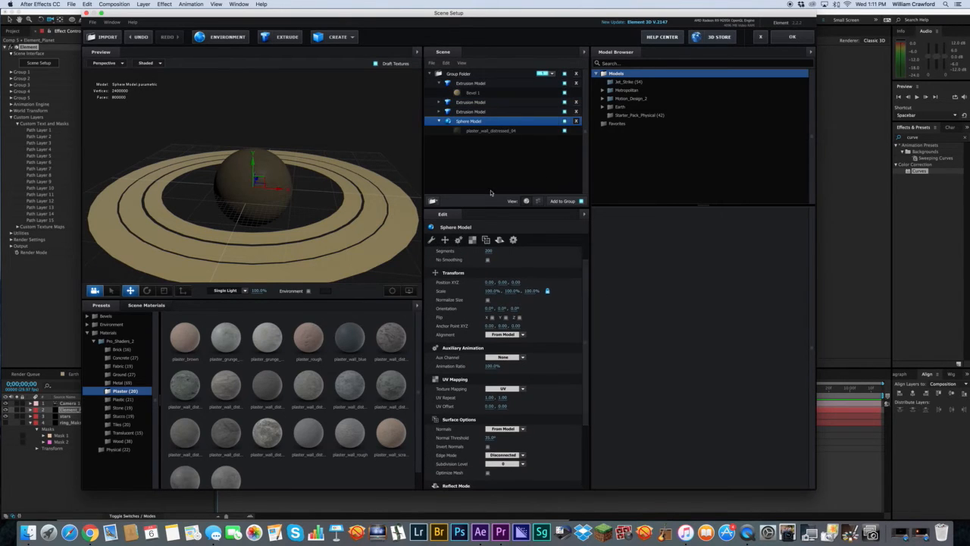
pyautogui.click(478, 130)
pyautogui.moveTo(587, 299); pyautogui.dragTo(585, 344)
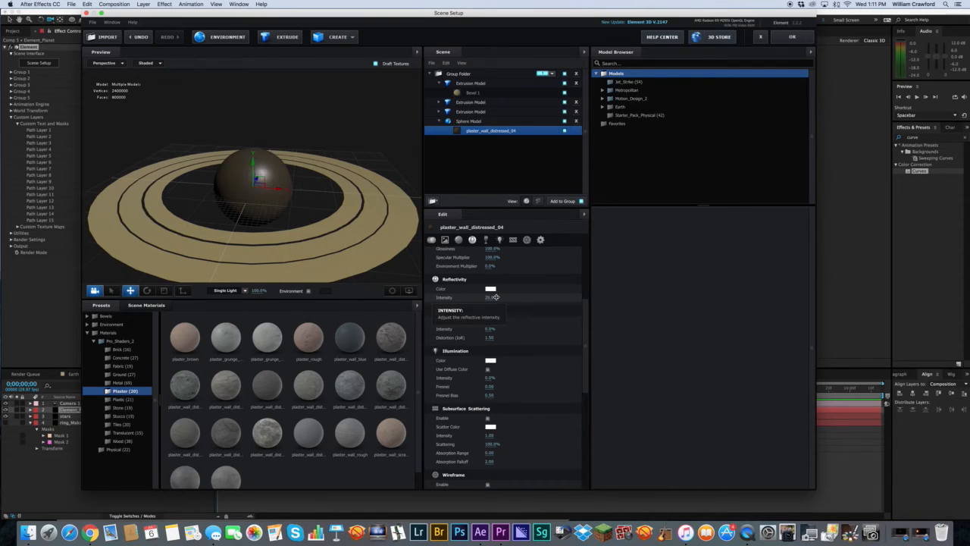
pyautogui.moveTo(493, 297); pyautogui.dragTo(496, 297)
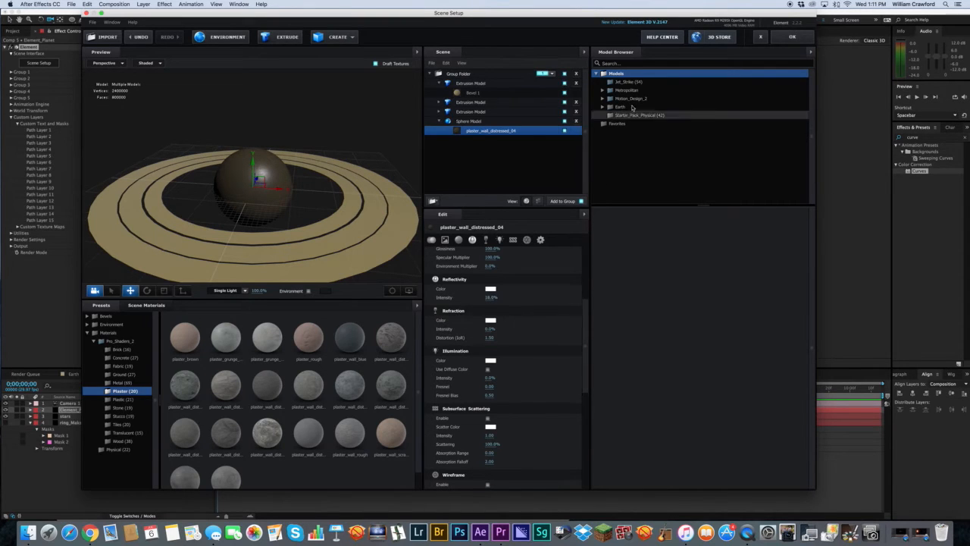
pyautogui.click(792, 37)
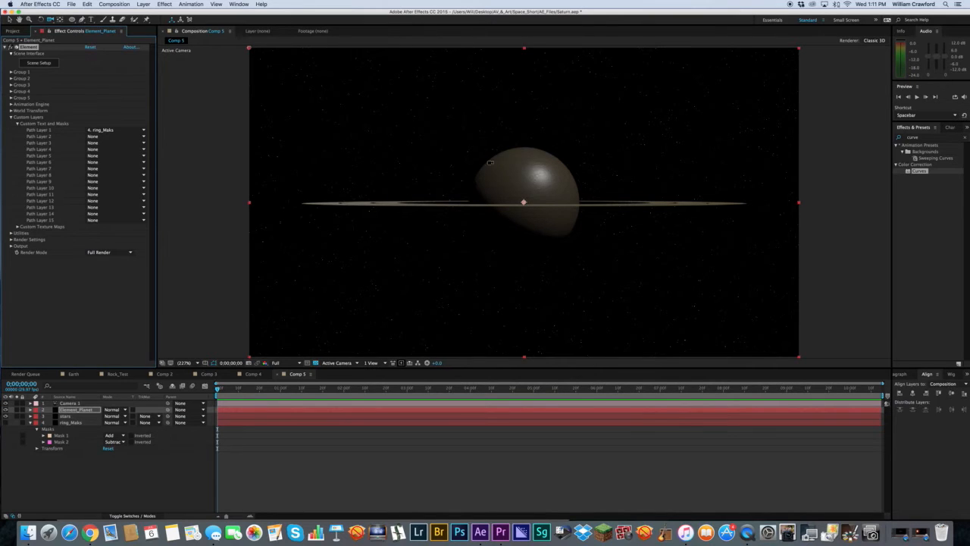
# Collapse the Element effect's Custom Layers settings and the ring_Maks layer's properties, leaving no layer selected
pyautogui.click(11, 117)
pyautogui.click(93, 330)
pyautogui.click(113, 468)
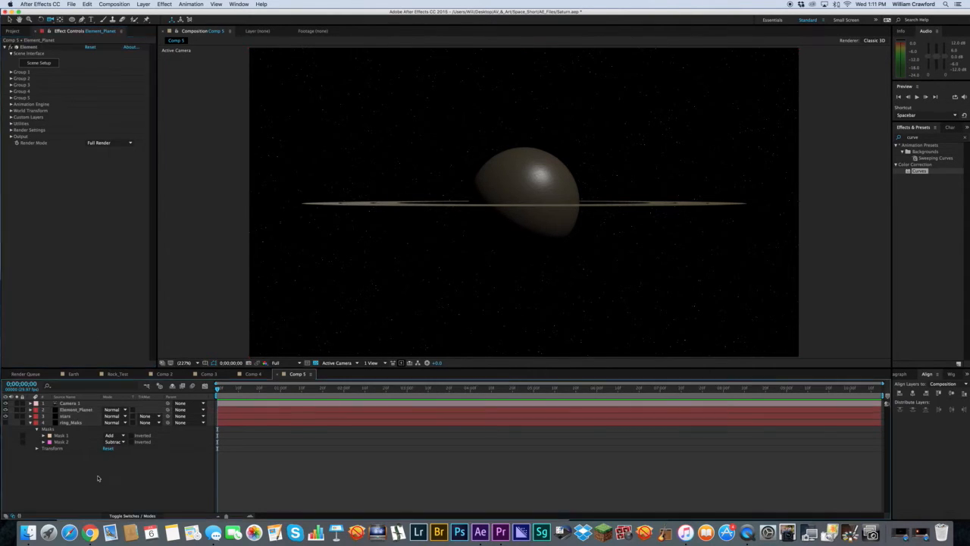
pyautogui.click(31, 422)
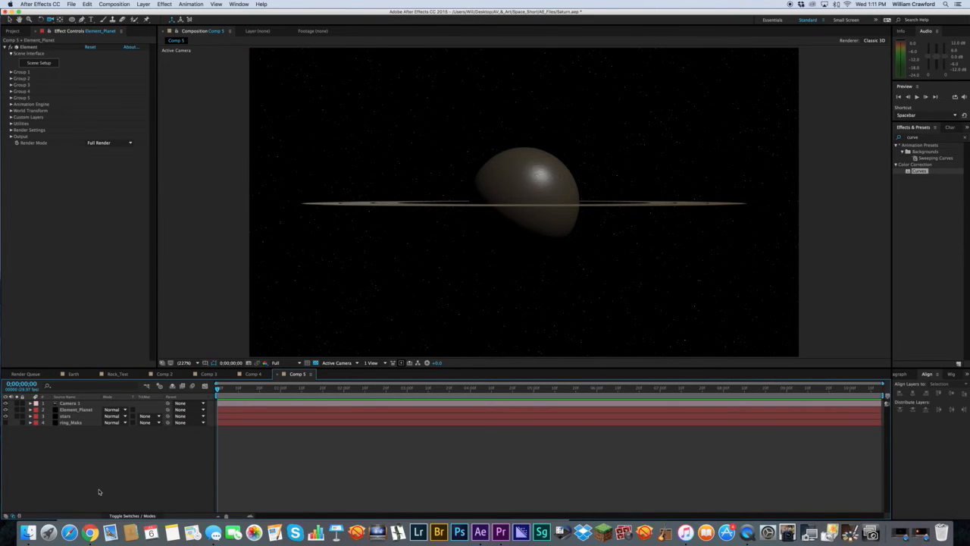
# Look at the finished space scenes in Comp 3 and Comp 2, and return to Comp 5
pyautogui.click(207, 373)
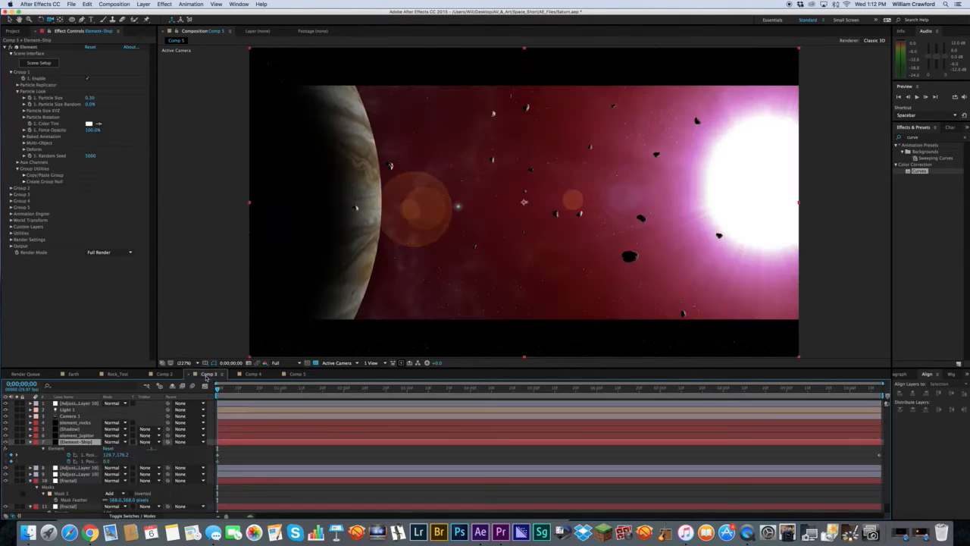
pyautogui.click(165, 373)
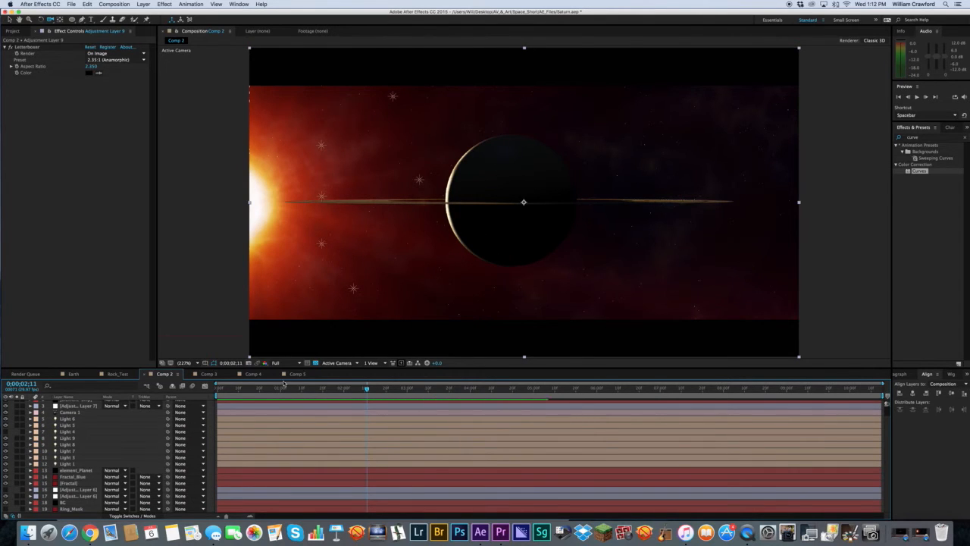
pyautogui.click(295, 373)
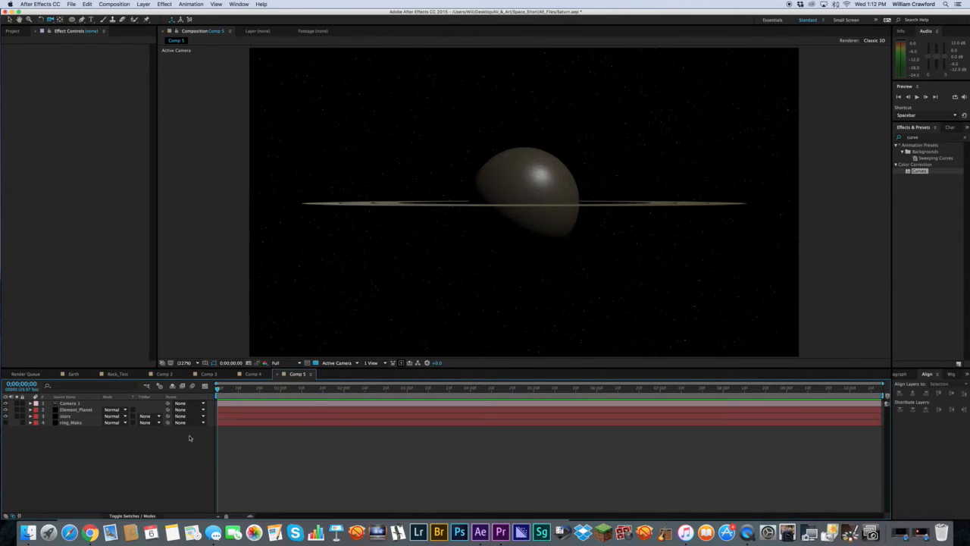
# Add a point light to Comp 5 with a pale, warm cream color
pyautogui.rightClick(134, 467)
pyautogui.moveTo(182, 448)
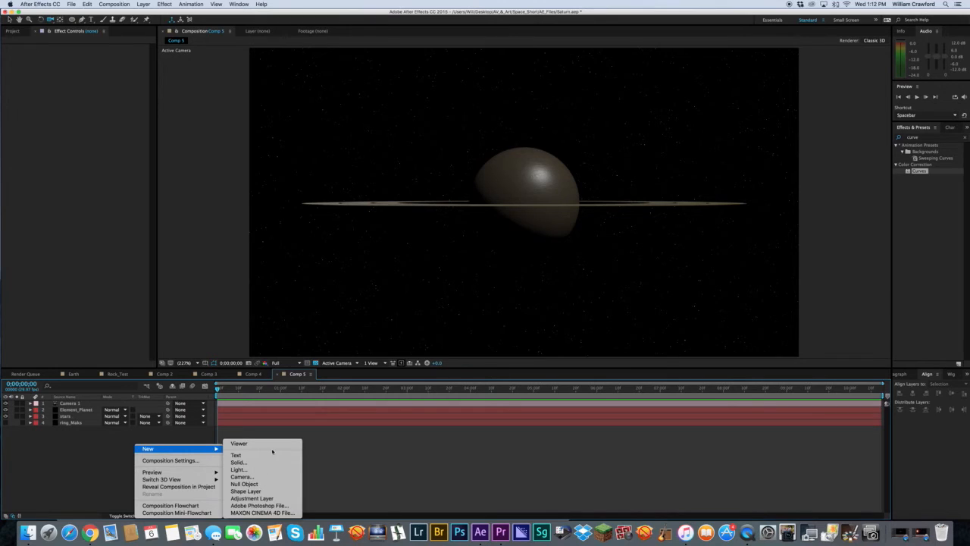
pyautogui.click(238, 469)
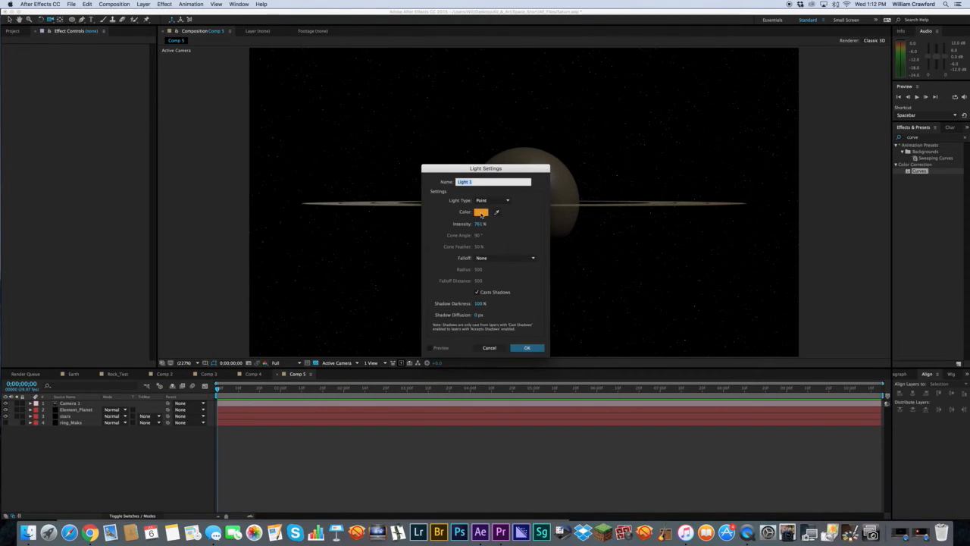
pyautogui.click(480, 213)
pyautogui.moveTo(460, 229); pyautogui.dragTo(432, 220)
pyautogui.click(560, 217)
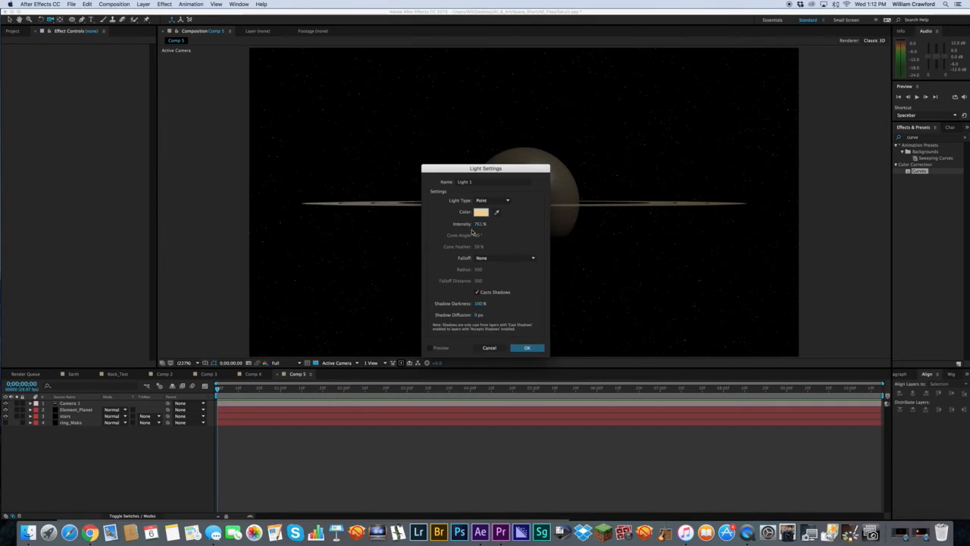
pyautogui.click(527, 347)
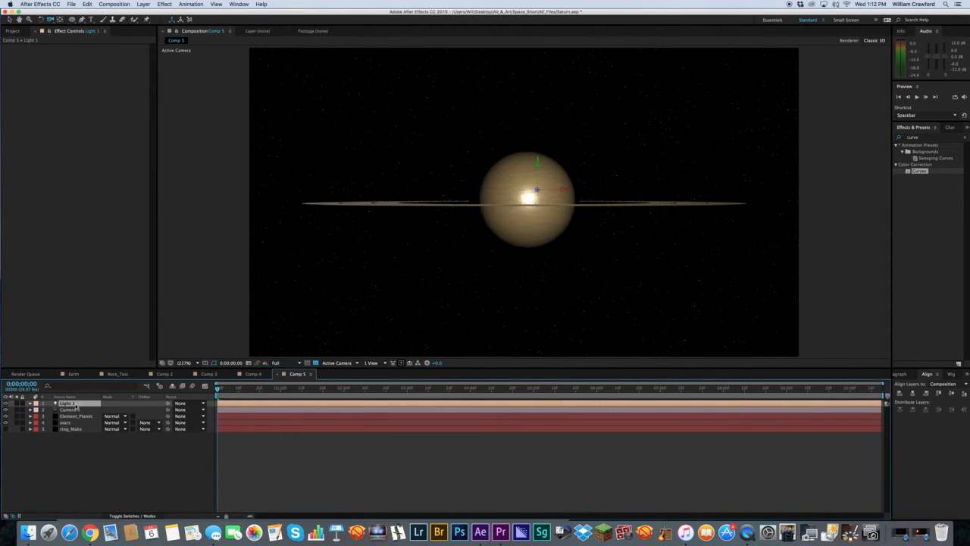
# Show two horizontal views and move Light 1 in the Top view to a spot behind the planet, off to its left
pyautogui.click(385, 363)
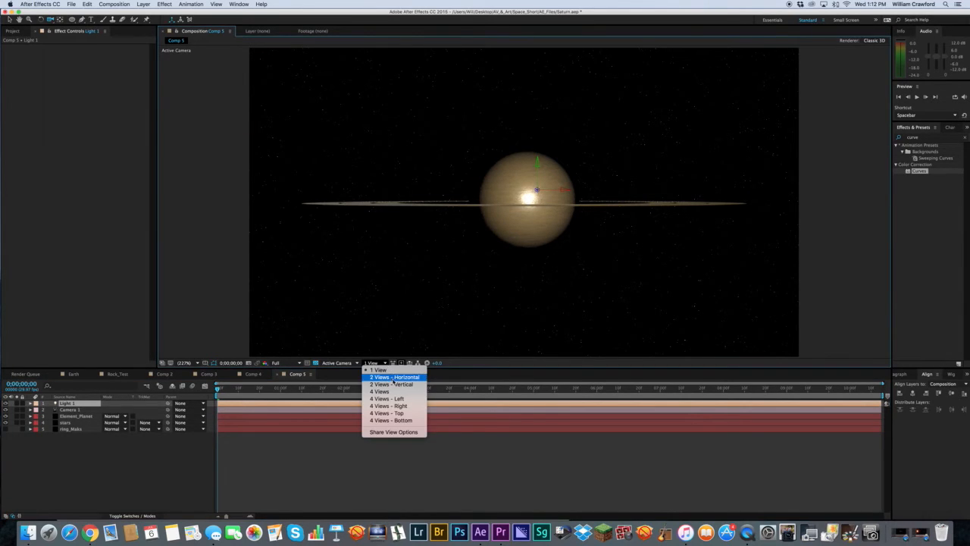
pyautogui.click(389, 377)
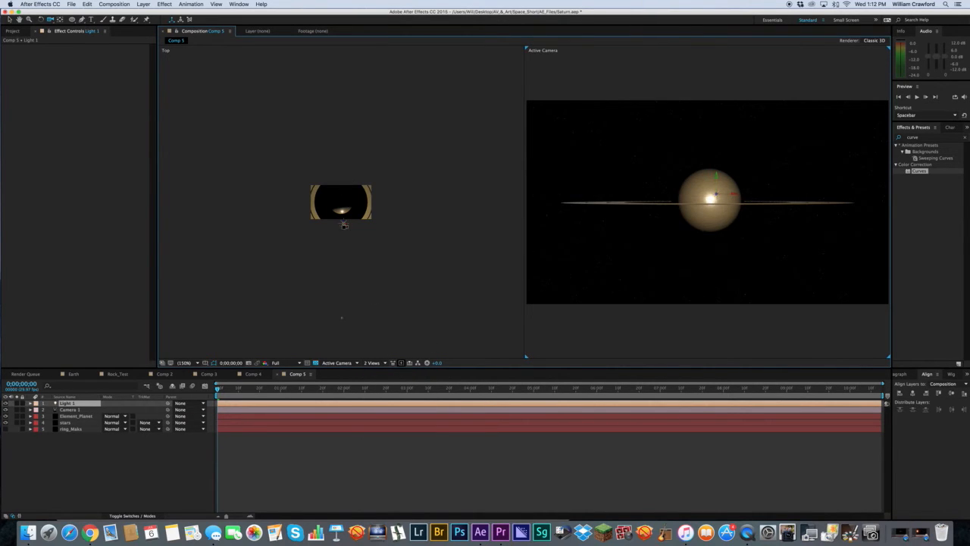
pyautogui.press('v')
pyautogui.click(388, 256)
pyautogui.scroll(2, 388, 256)
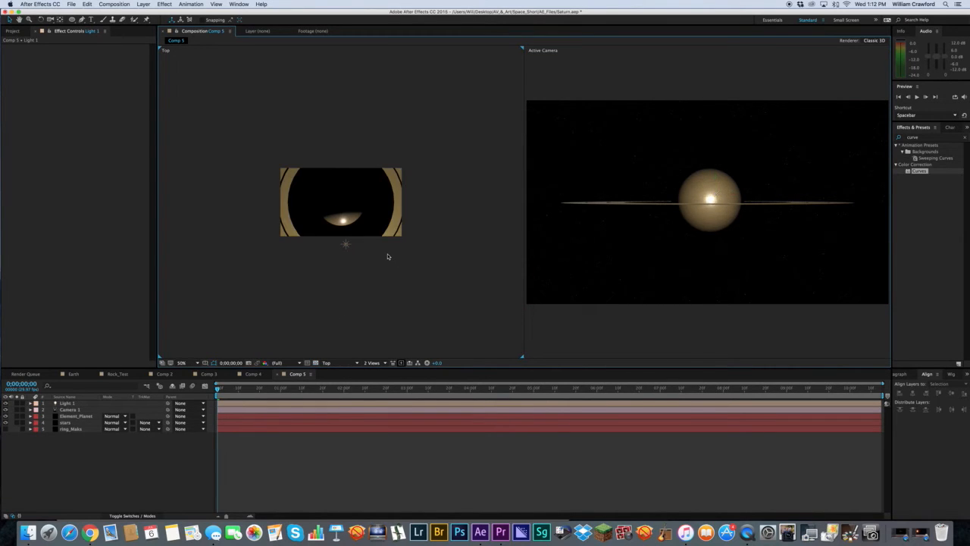
pyautogui.moveTo(344, 245); pyautogui.dragTo(254, 67)
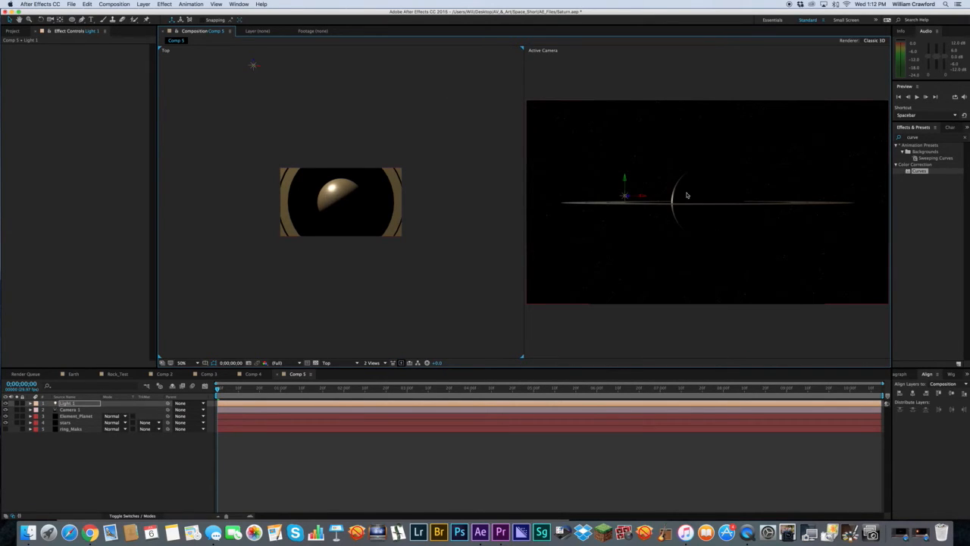
# Lower Light 1 in the Active Camera view to the height of the rings
pyautogui.moveTo(625, 182); pyautogui.dragTo(626, 201)
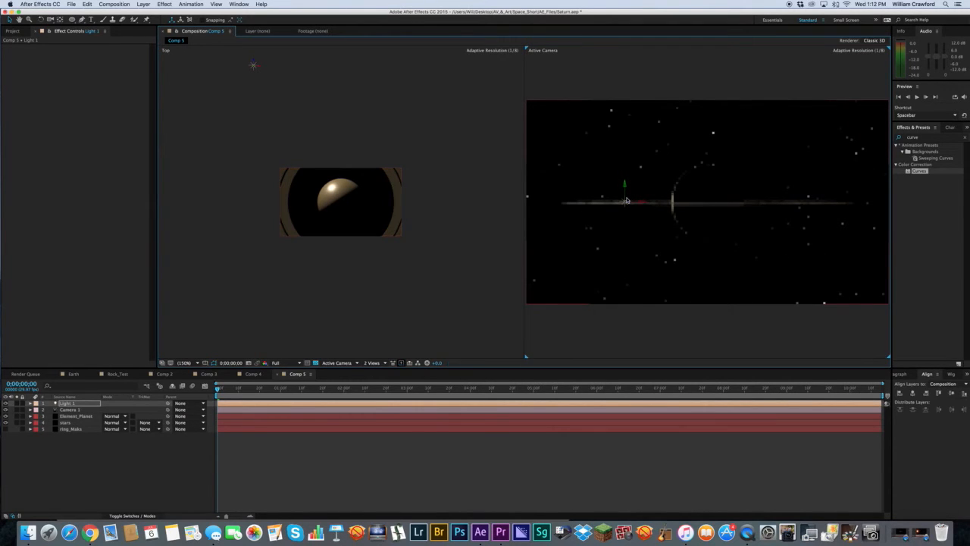
pyautogui.moveTo(626, 193); pyautogui.dragTo(626, 197)
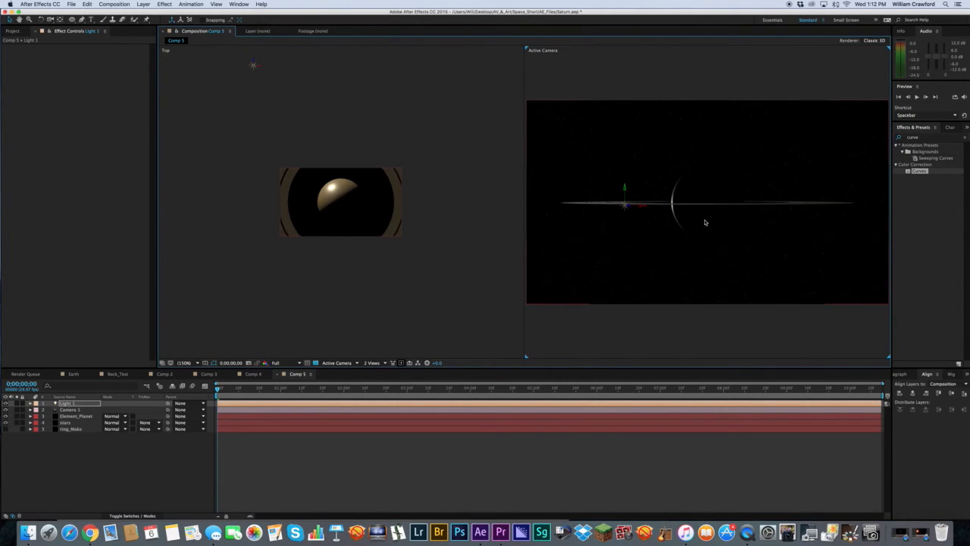
pyautogui.click(405, 454)
# Duplicate Light 1 and move the copy below the rings and slightly closer to the planet
pyautogui.click(71, 401)
pyautogui.press('super+d')
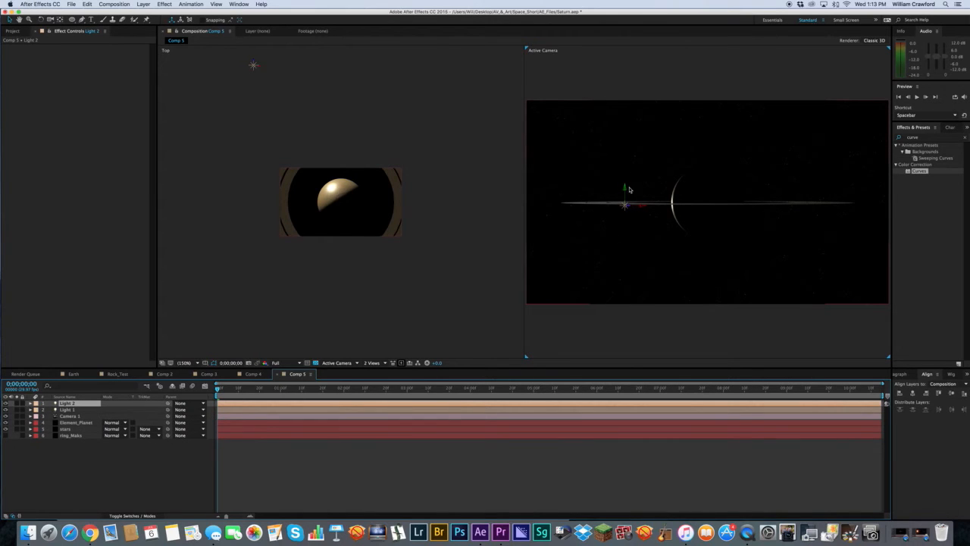
pyautogui.moveTo(625, 191); pyautogui.dragTo(626, 222)
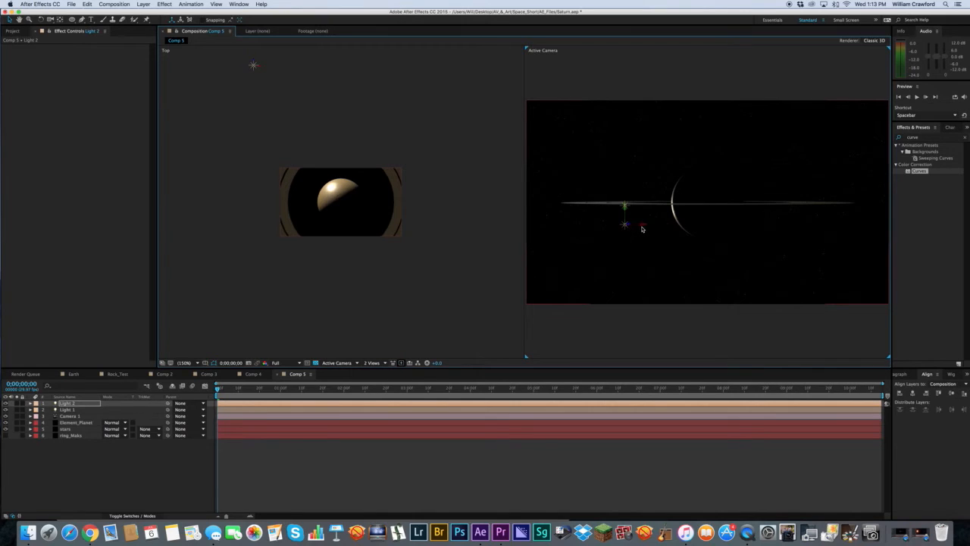
pyautogui.moveTo(643, 228); pyautogui.dragTo(670, 226)
# Duplicate Light 2 and raise the copy in the Active Camera view to a spot just above the rings
pyautogui.press('super+d')
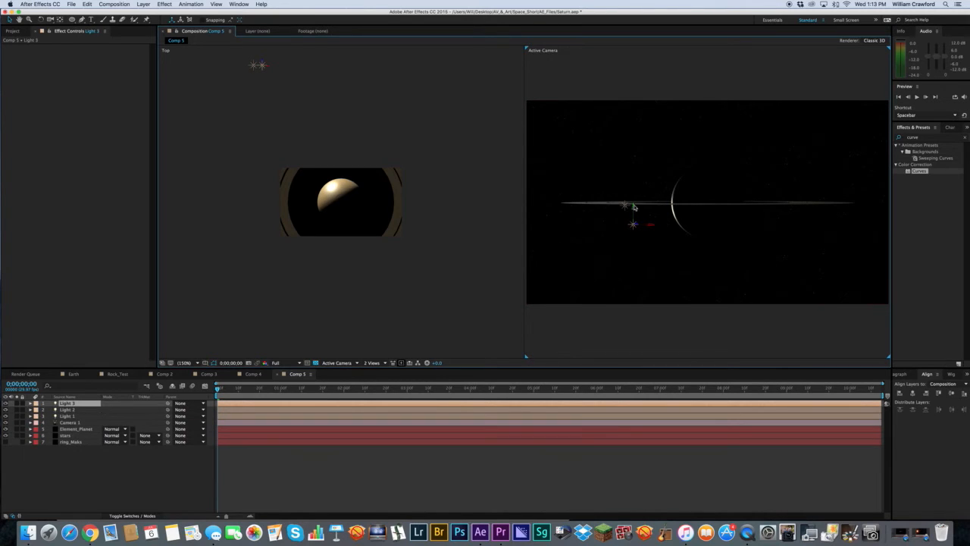
pyautogui.moveTo(634, 187); pyautogui.dragTo(626, 119)
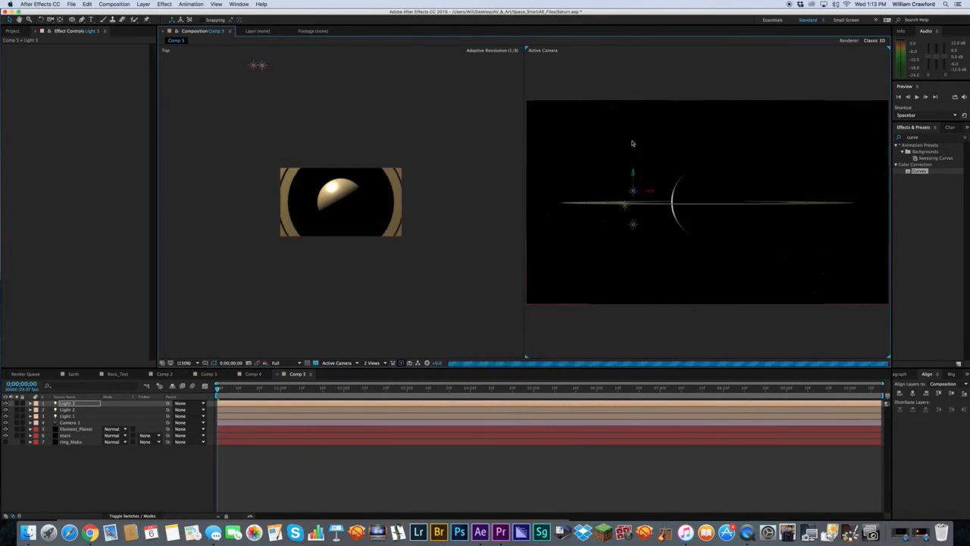
pyautogui.click(648, 194)
pyautogui.moveTo(649, 194); pyautogui.dragTo(653, 194)
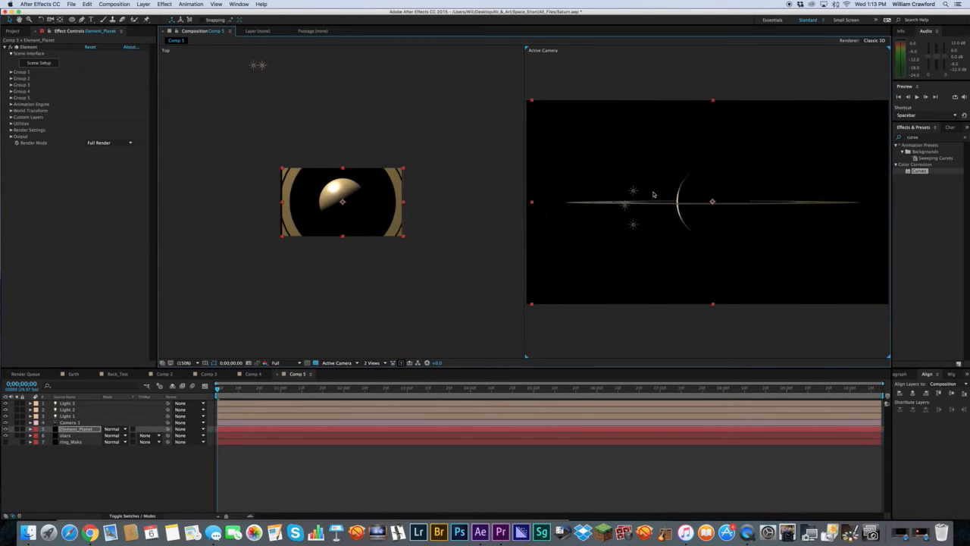
pyautogui.press('super+z')
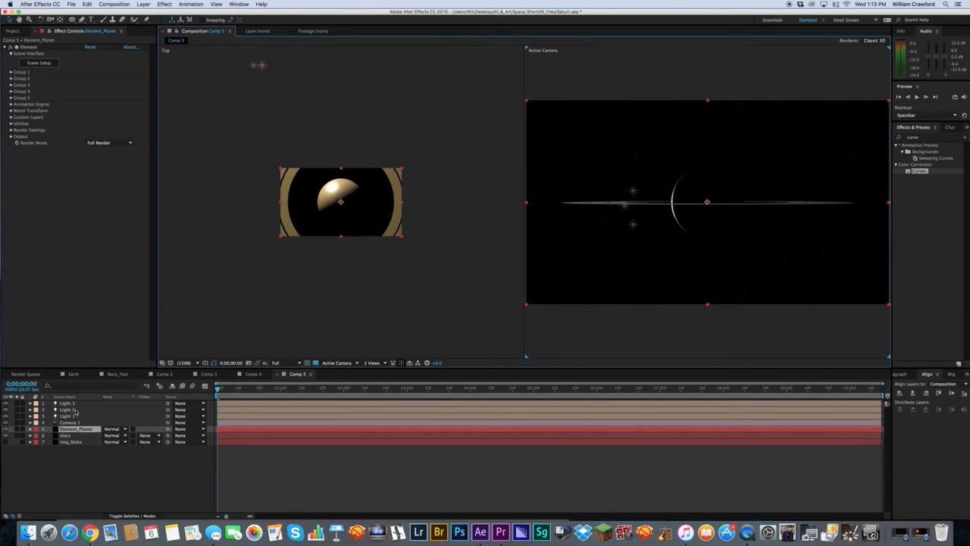
# Nudge Light 3 slightly toward the planet in the Active Camera view and deselect it
pyautogui.click(76, 404)
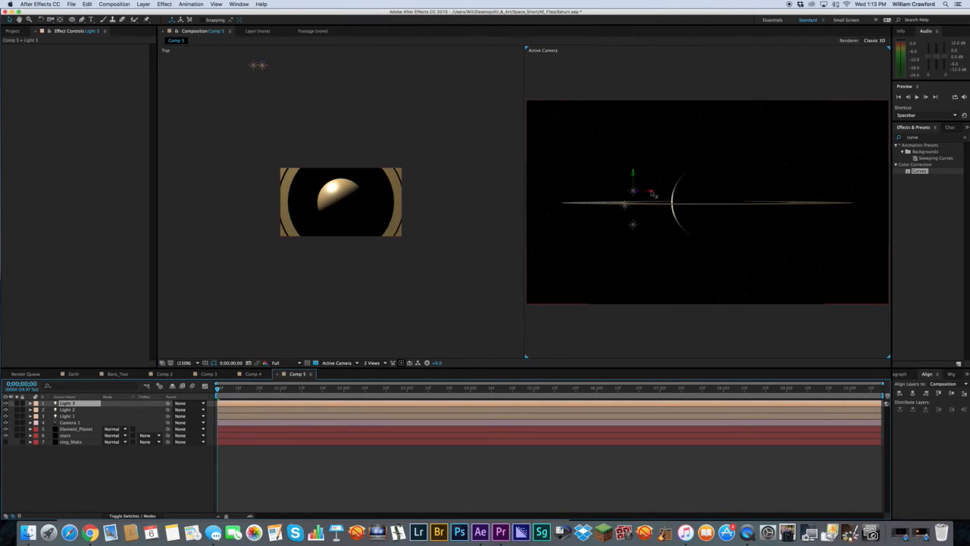
pyautogui.click(409, 489)
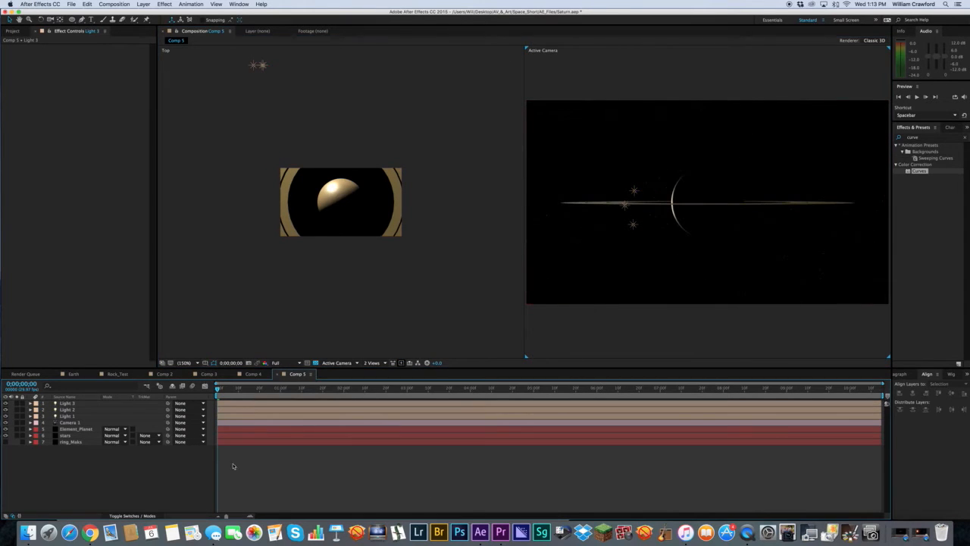
pyautogui.moveTo(7, 405)
pyautogui.mouseDown()
pyautogui.moveTo(6, 417)
pyautogui.moveTo(6, 405)
pyautogui.mouseUp()
# Search the effects for lens, add a new adjustment layer and apply the Lens Flare effect to it
pyautogui.click(923, 139)
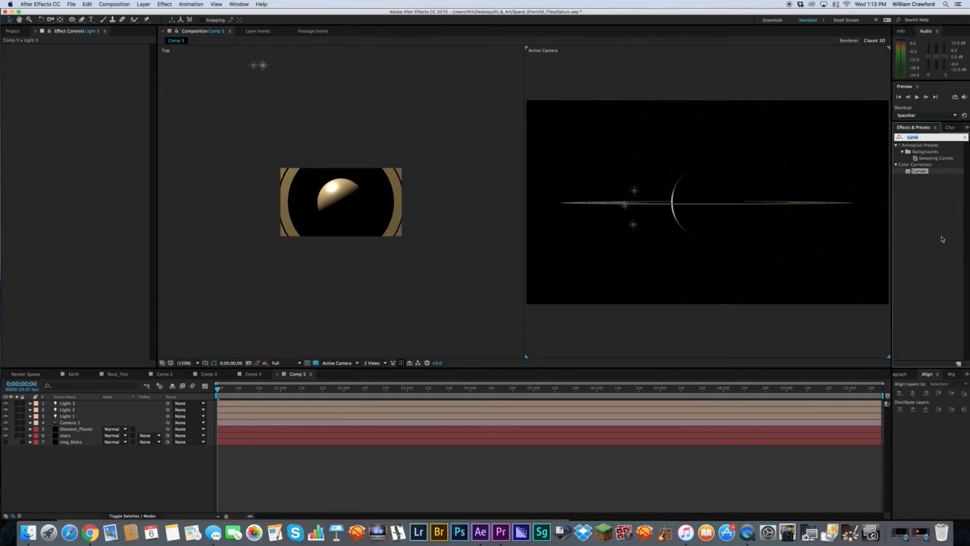
pyautogui.write('lens')
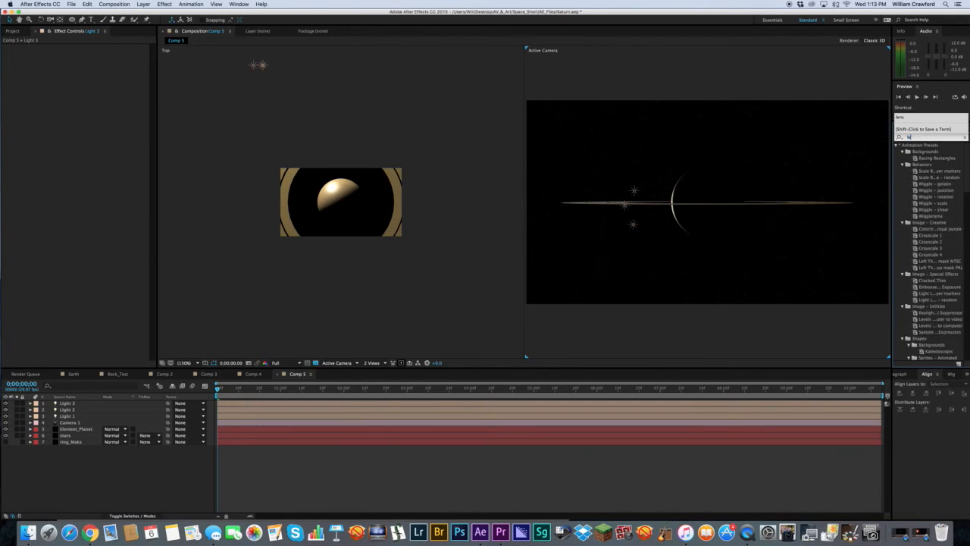
pyautogui.click(96, 470)
pyautogui.rightClick(99, 492)
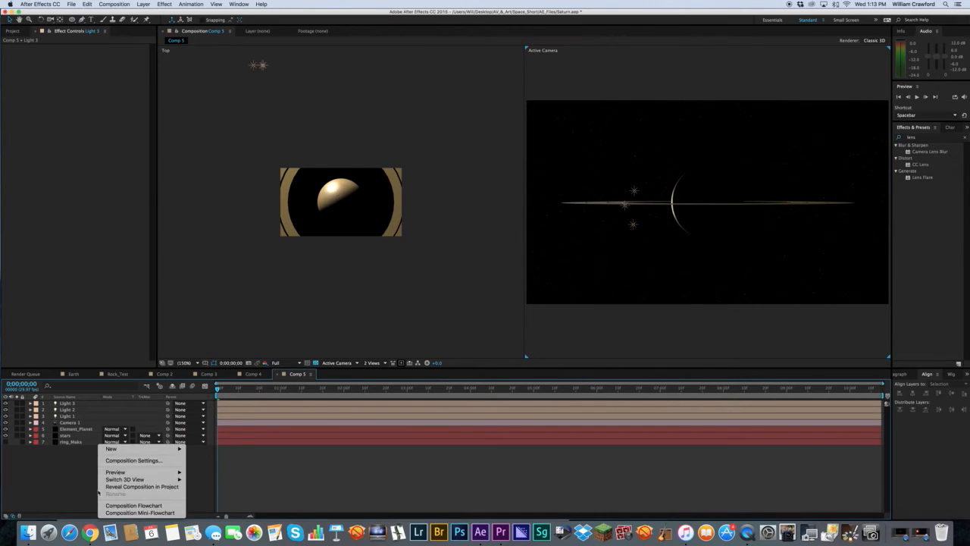
pyautogui.moveTo(122, 449)
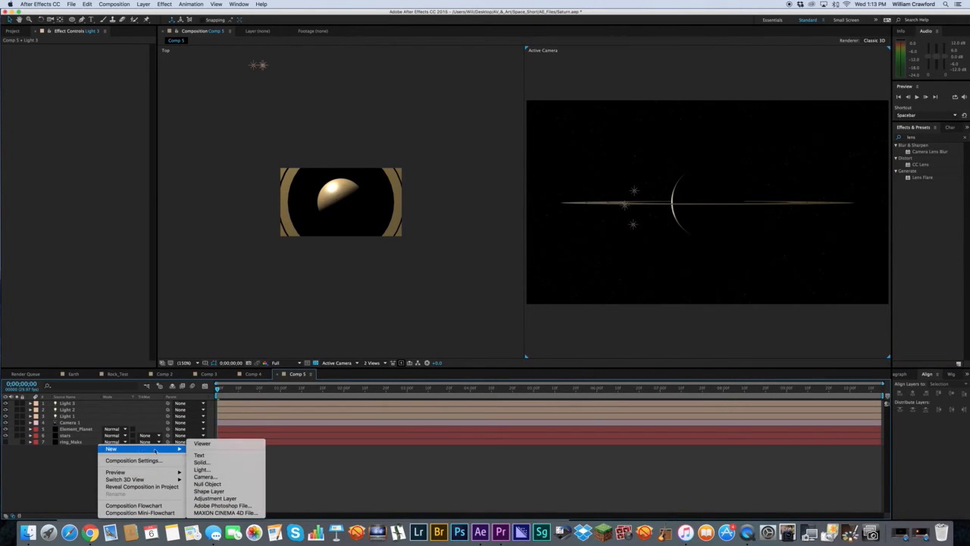
pyautogui.click(214, 497)
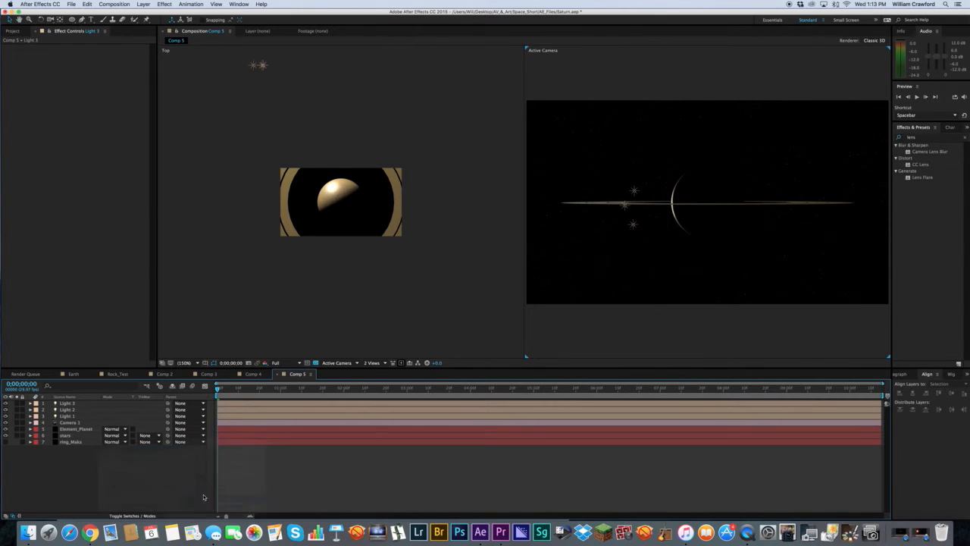
pyautogui.doubleClick(926, 179)
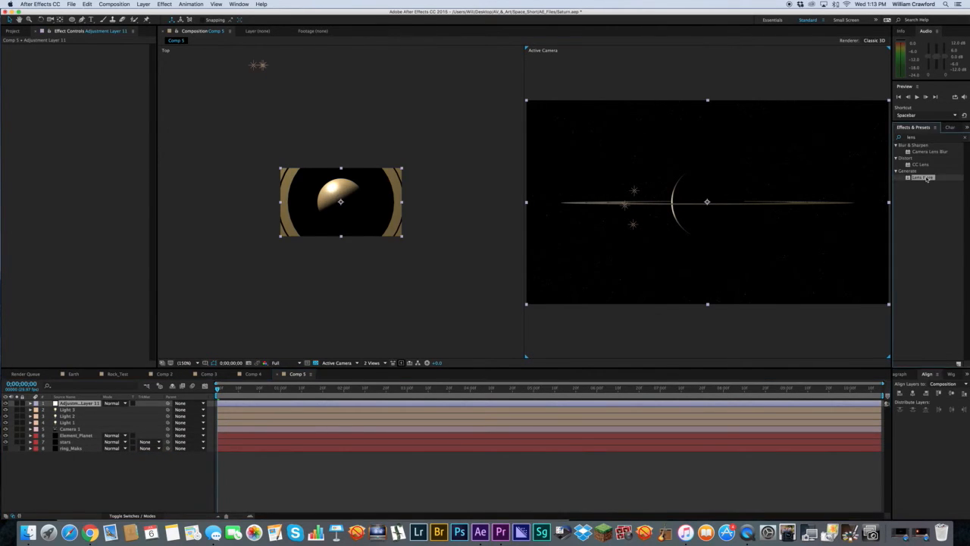
# Using Comp 2 as reference, place the lens flare's center near the Comp 5 frame's left edge, slightly above the rings, at about 80, 253
pyautogui.moveTo(672, 182); pyautogui.dragTo(564, 171)
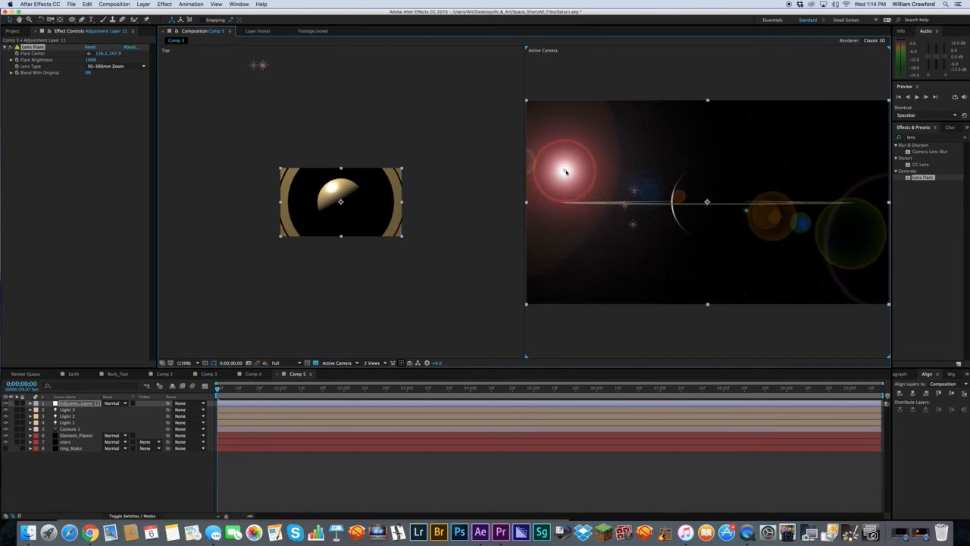
pyautogui.click(257, 374)
pyautogui.click(167, 374)
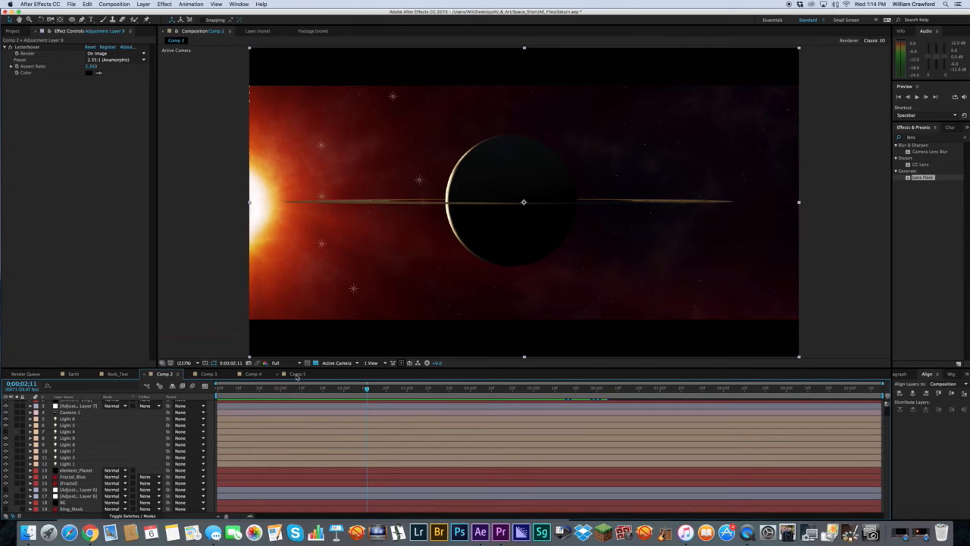
pyautogui.click(297, 374)
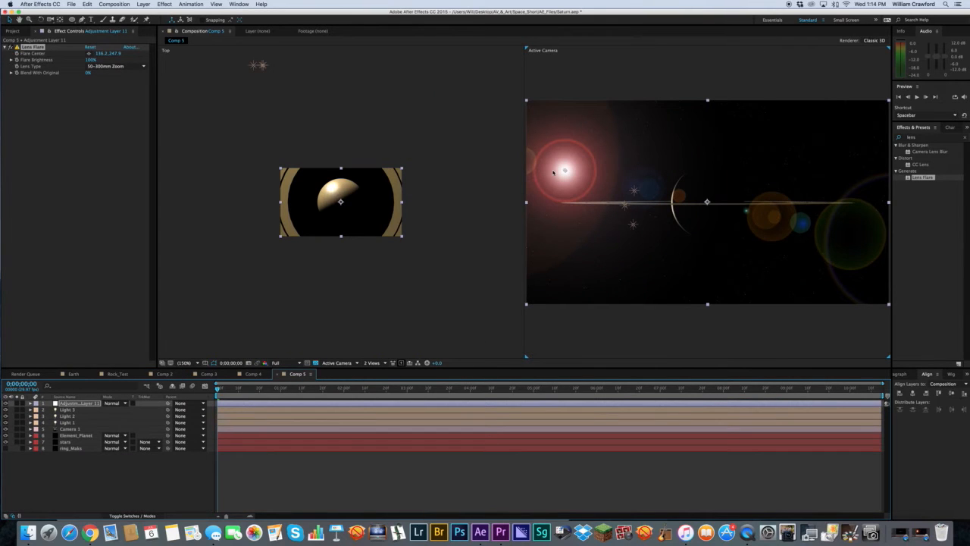
pyautogui.moveTo(565, 172); pyautogui.dragTo(549, 175)
# Try the 35mm Prime lens type for the flare, and settle on 105mm Prime
pyautogui.click(114, 66)
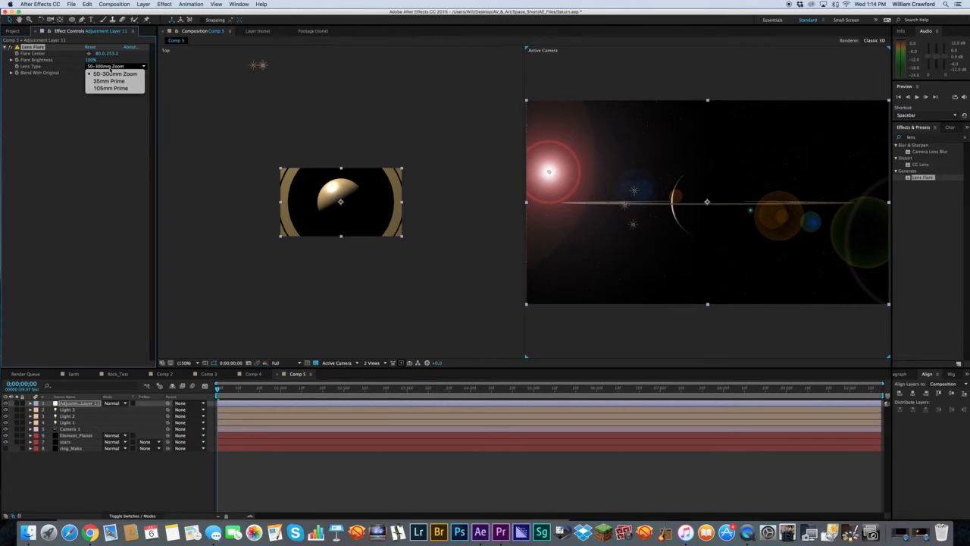
pyautogui.click(123, 81)
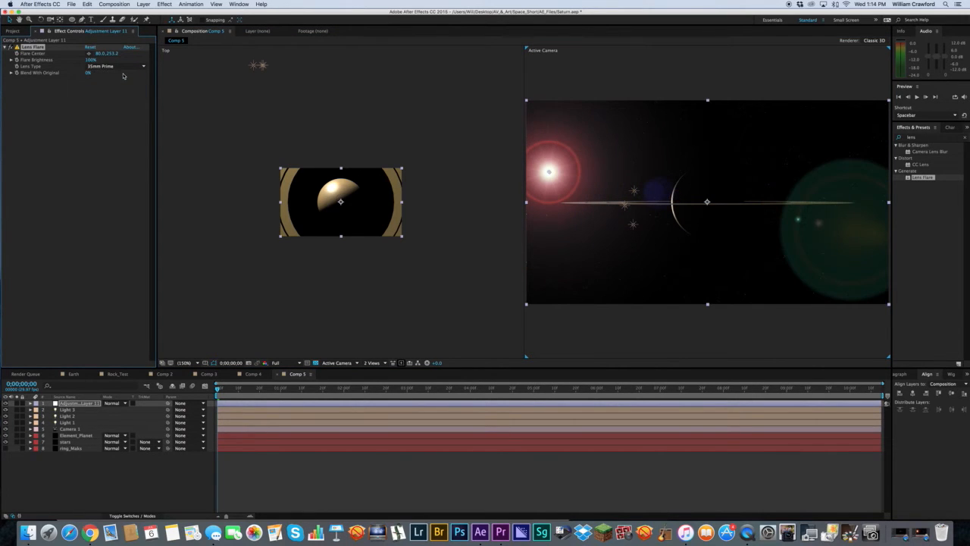
pyautogui.click(122, 67)
pyautogui.click(122, 87)
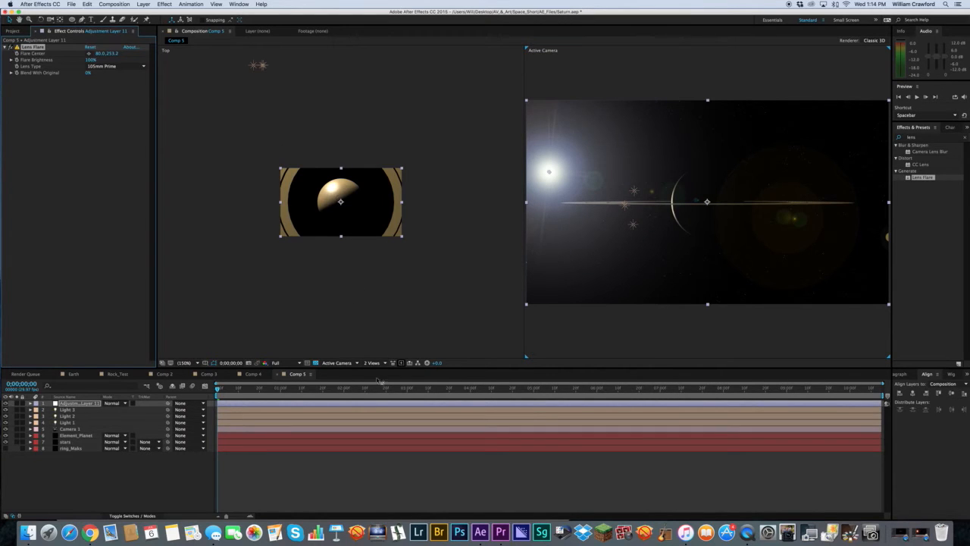
# Apply the Trapcode Shine effect to the adjustment layer and set its source point on the flare's center, at about 76, 259
pyautogui.click(72, 404)
pyautogui.moveTo(925, 138); pyautogui.dragTo(887, 139)
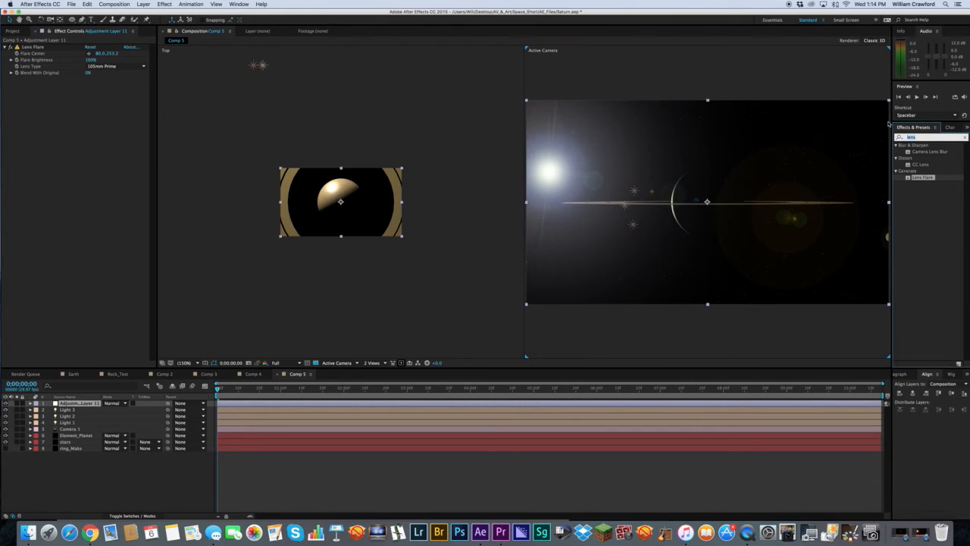
pyautogui.write('shine')
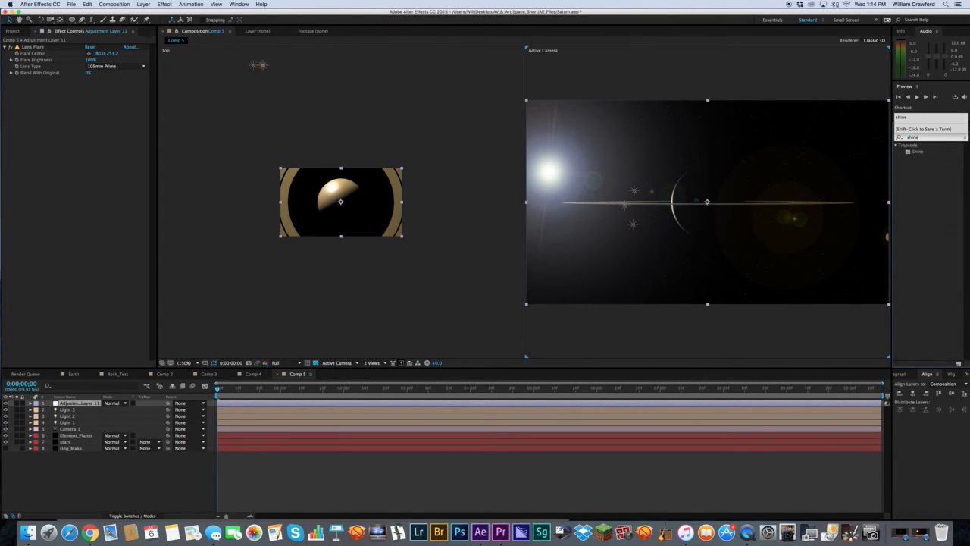
pyautogui.click(931, 191)
pyautogui.moveTo(918, 152); pyautogui.dragTo(554, 205)
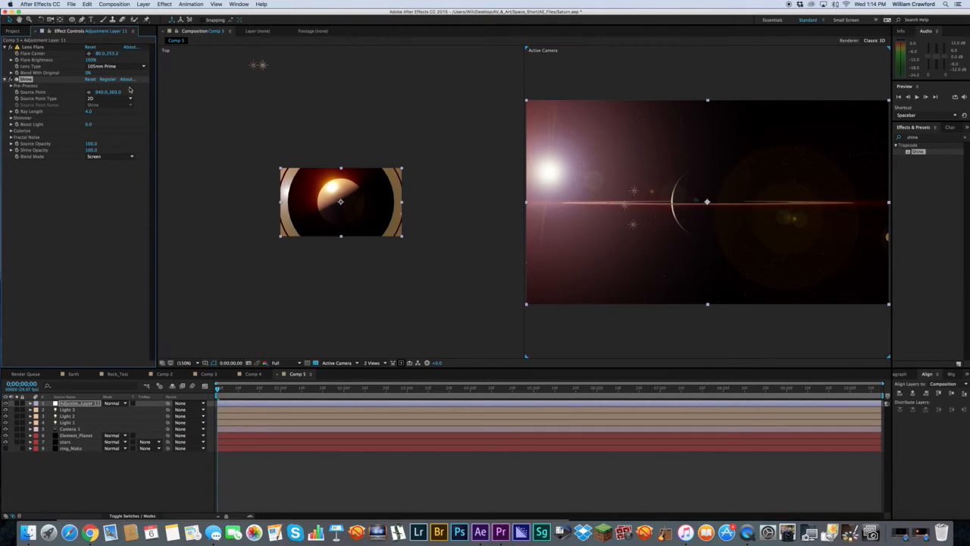
pyautogui.click(88, 92)
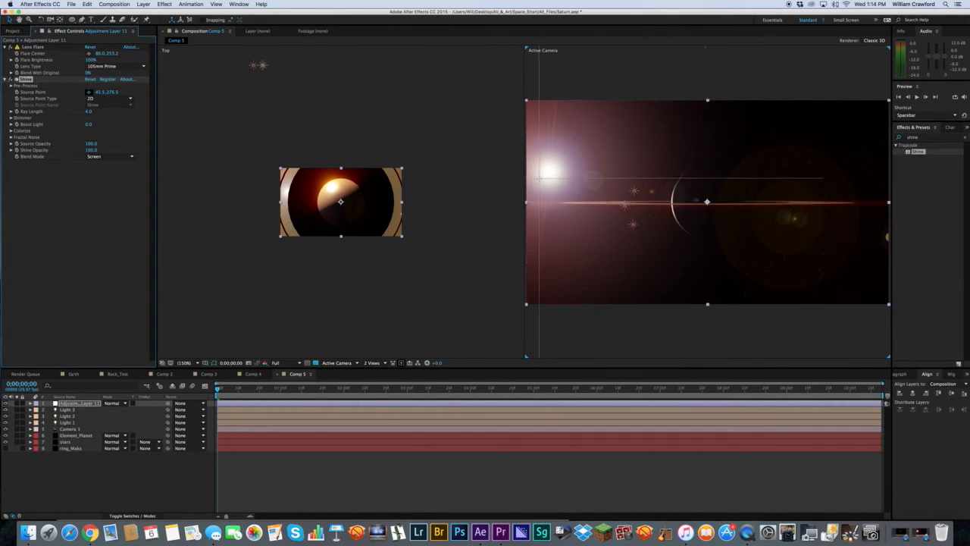
pyautogui.click(549, 175)
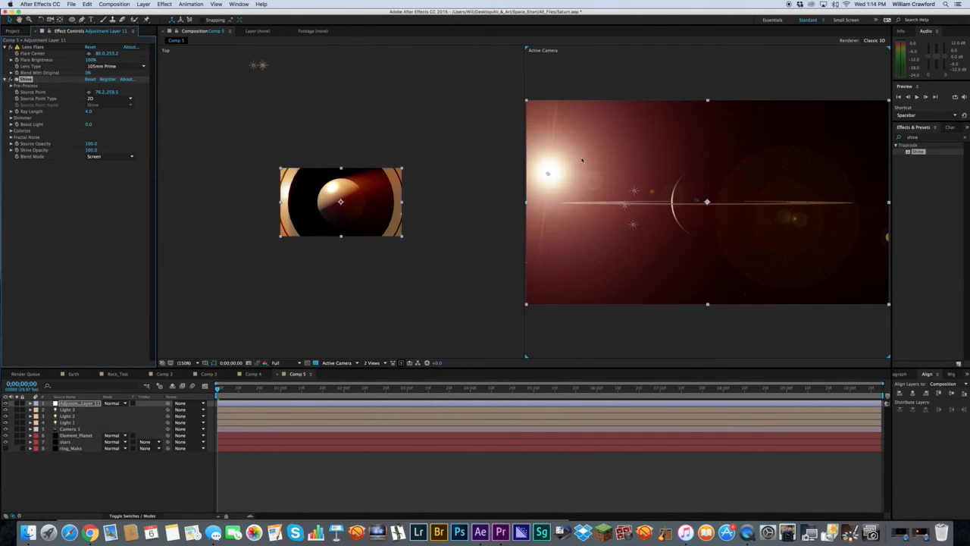
# Compare the image with and without Shine, and set its Ray Length to 6.0 and Boost Light to 1.0
pyautogui.click(11, 79)
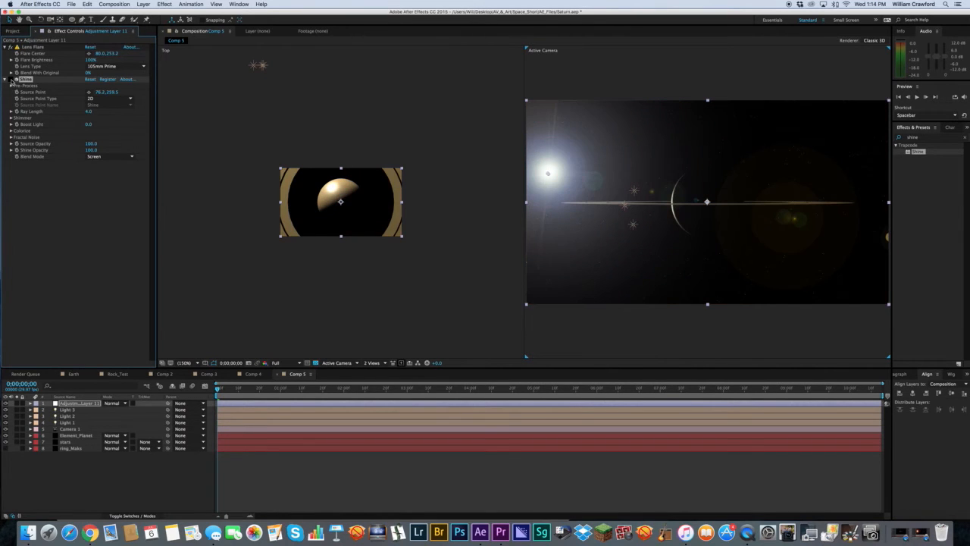
pyautogui.click(11, 80)
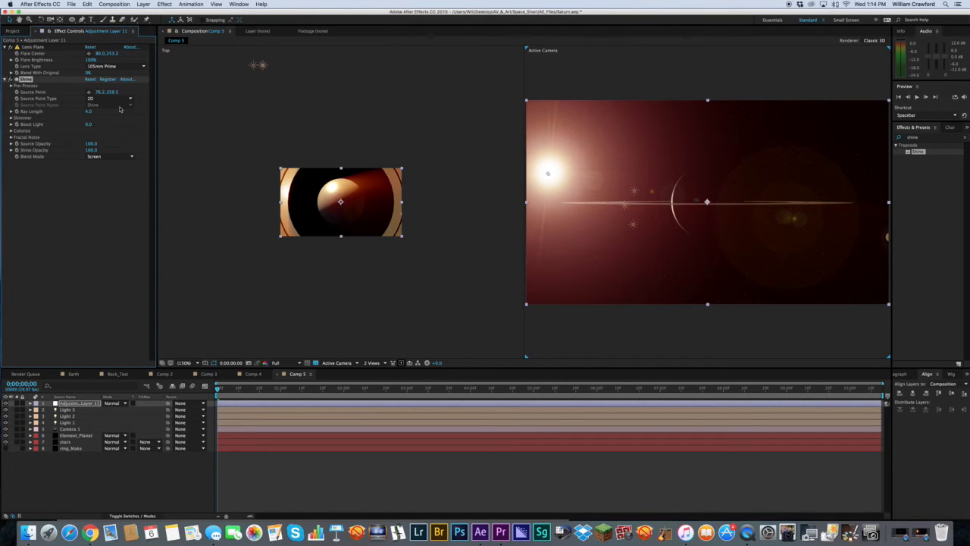
pyautogui.moveTo(91, 112); pyautogui.dragTo(90, 114)
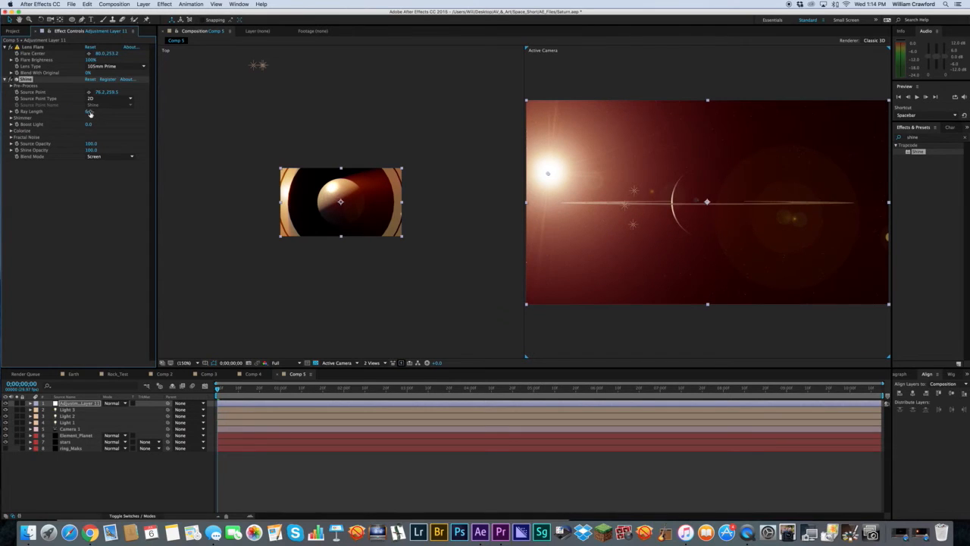
pyautogui.moveTo(90, 124); pyautogui.dragTo(91, 125)
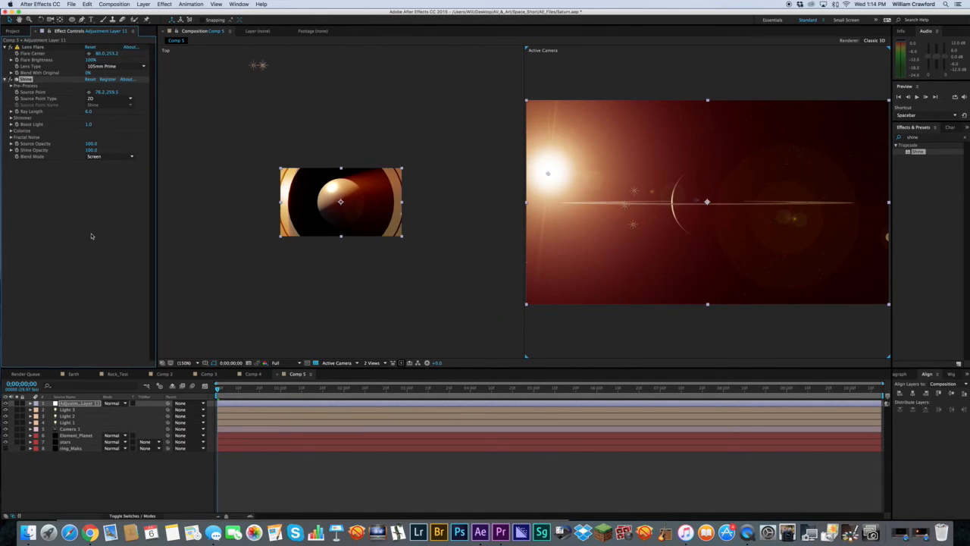
pyautogui.click(91, 207)
# Move the adjustment layer below Element_Planet, directly above the stars layer
pyautogui.click(24, 79)
pyautogui.click(73, 297)
pyautogui.moveTo(69, 405); pyautogui.dragTo(78, 441)
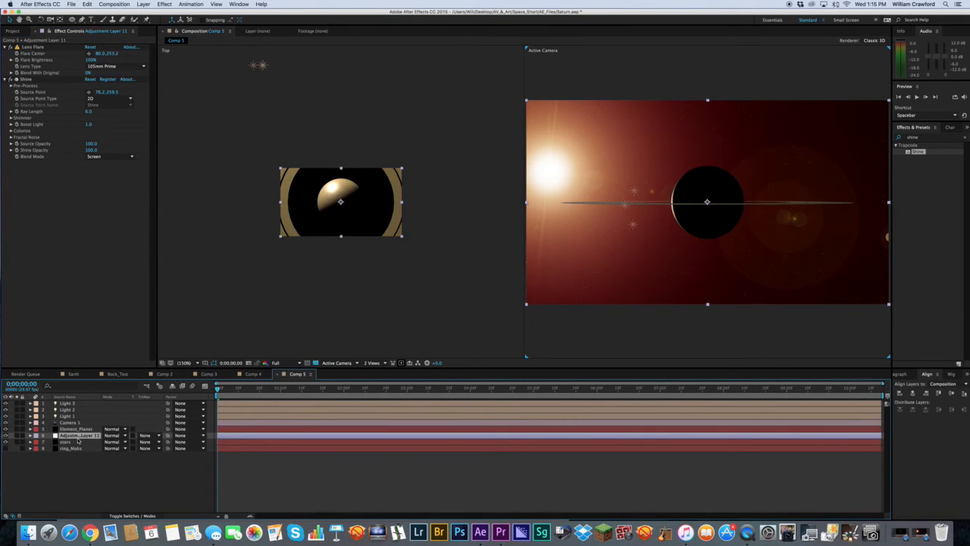
# Duplicate the adjustment layer, move the copy to the top of the layer stack and delete its Shine effect
pyautogui.press('super+d')
pyautogui.moveTo(79, 436); pyautogui.dragTo(79, 404)
pyautogui.click(25, 79)
pyautogui.press('Delete')
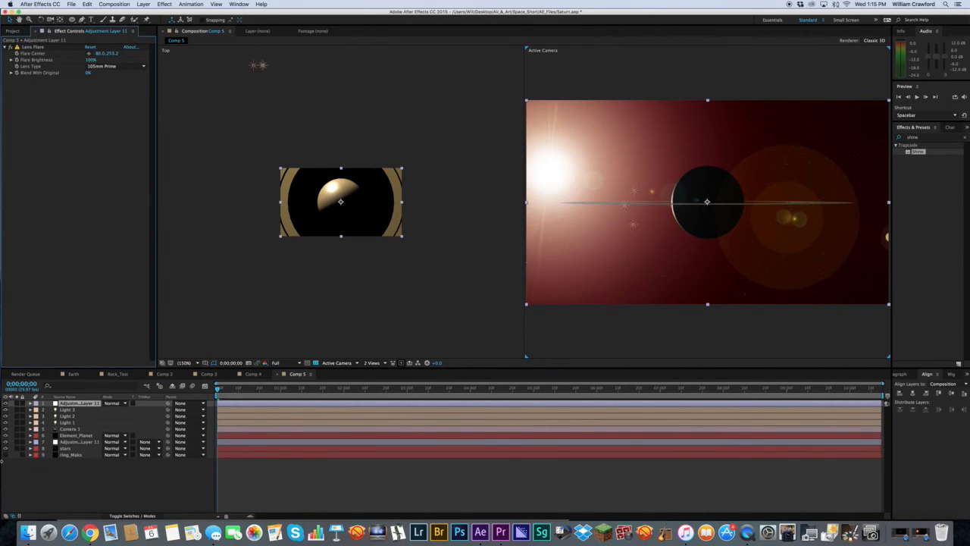
pyautogui.click(156, 489)
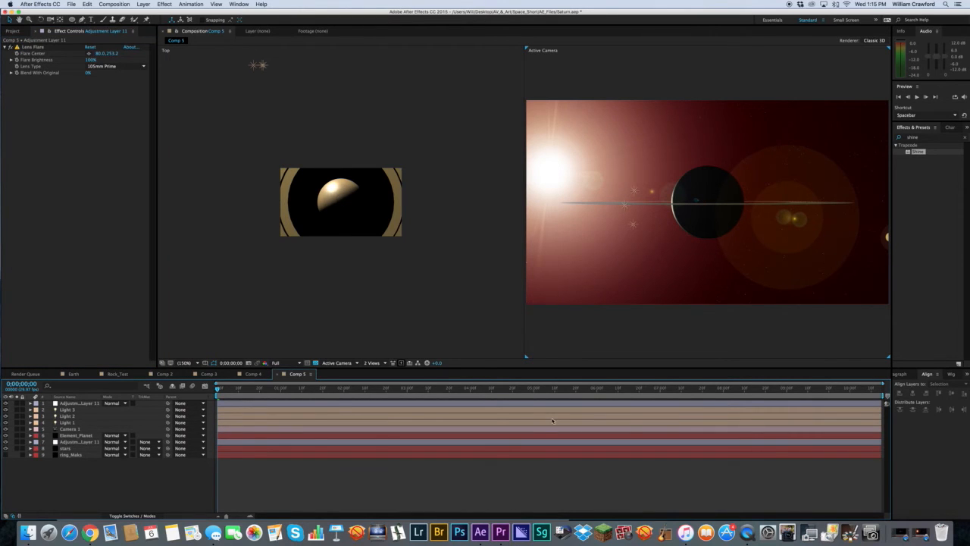
# Create a new black 1280 x 720 px solid named fractal
pyautogui.rightClick(116, 484)
pyautogui.moveTo(181, 448)
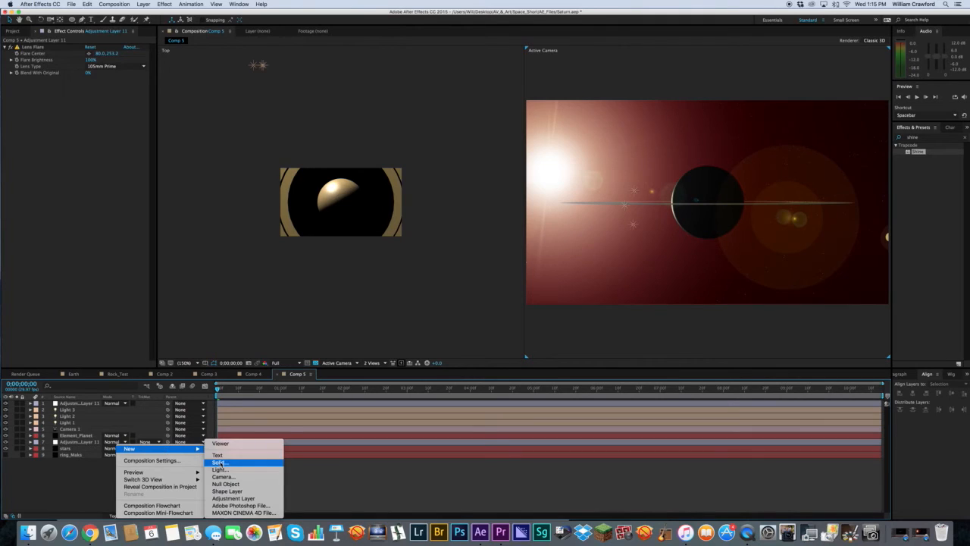
pyautogui.click(219, 463)
pyautogui.write('E')
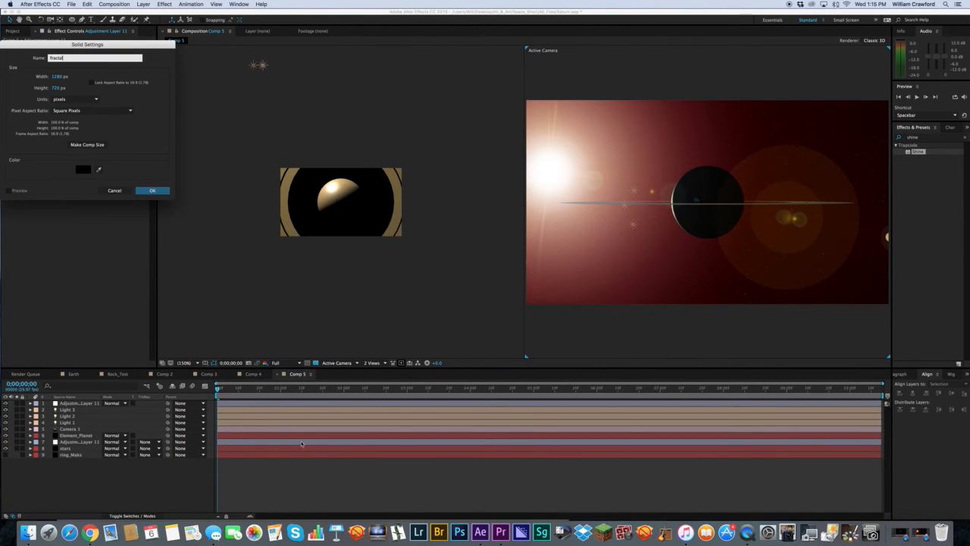
pyautogui.click(153, 190)
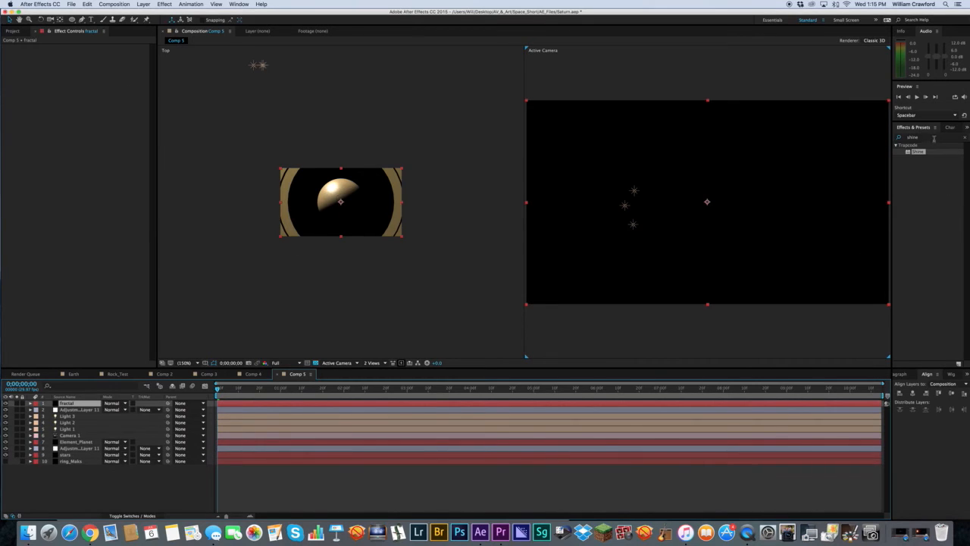
# Search the effects for fract and apply Fractal Noise to the fractal solid
pyautogui.click(932, 137)
pyautogui.write('fract')
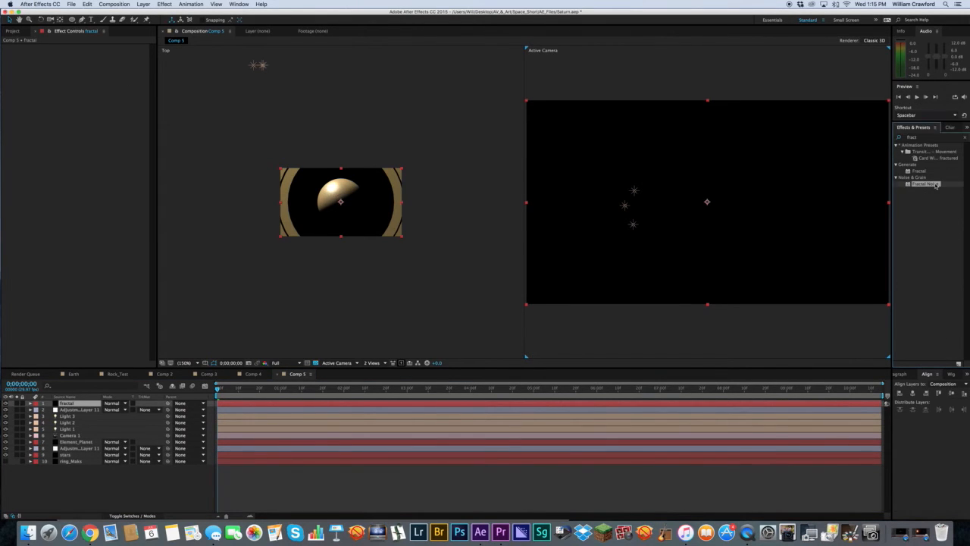
pyautogui.doubleClick(936, 185)
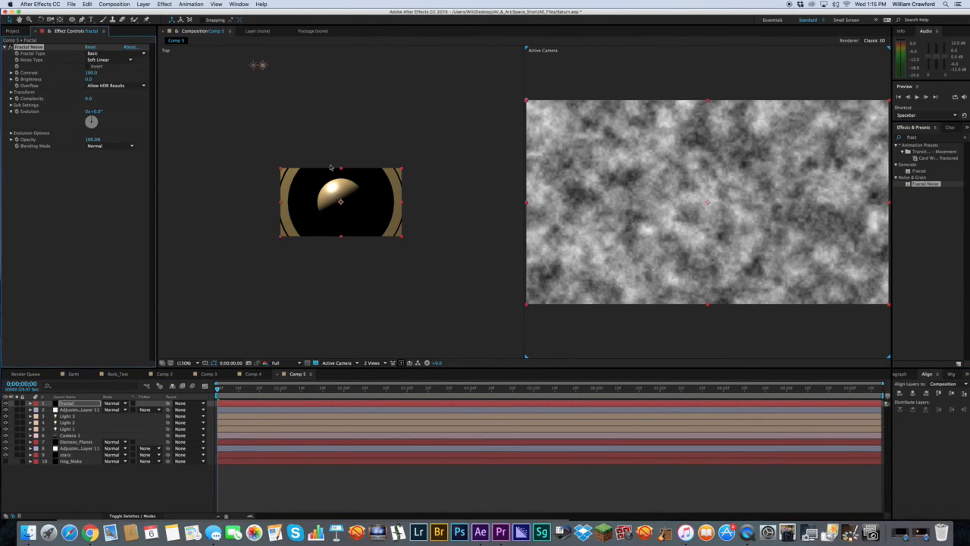
# Set the Fractal Noise to Smeary type, Spline noise, inverted, with contrast 108 and brightness -4
pyautogui.click(95, 54)
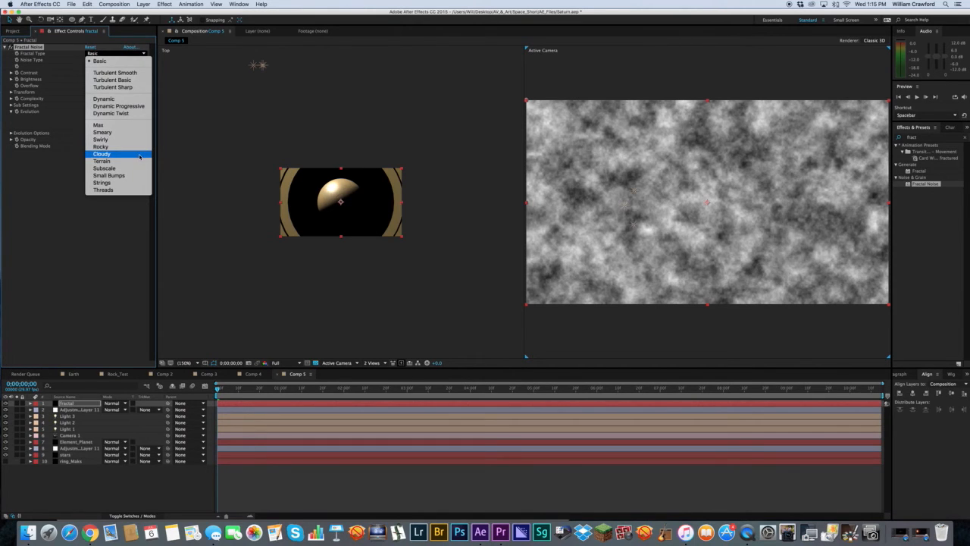
pyautogui.click(106, 132)
pyautogui.click(110, 60)
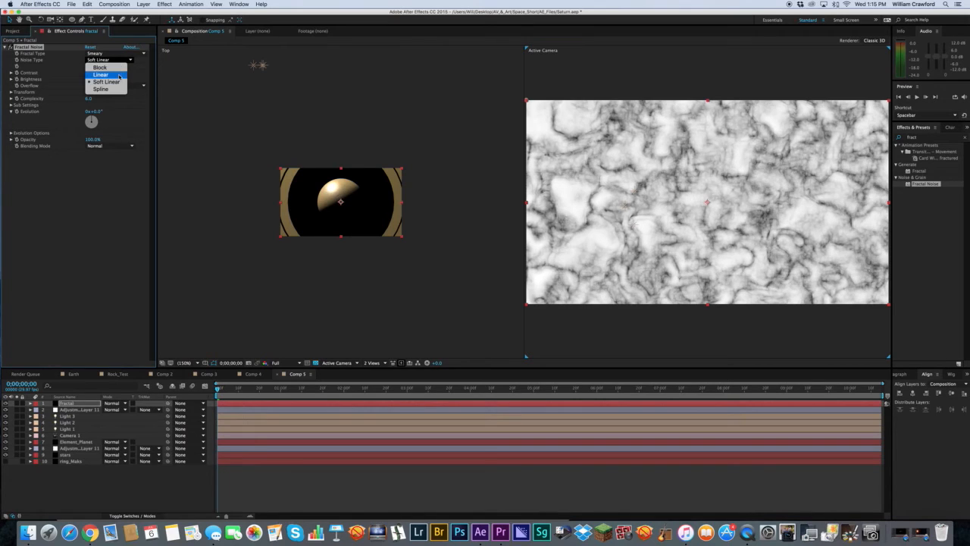
pyautogui.click(106, 89)
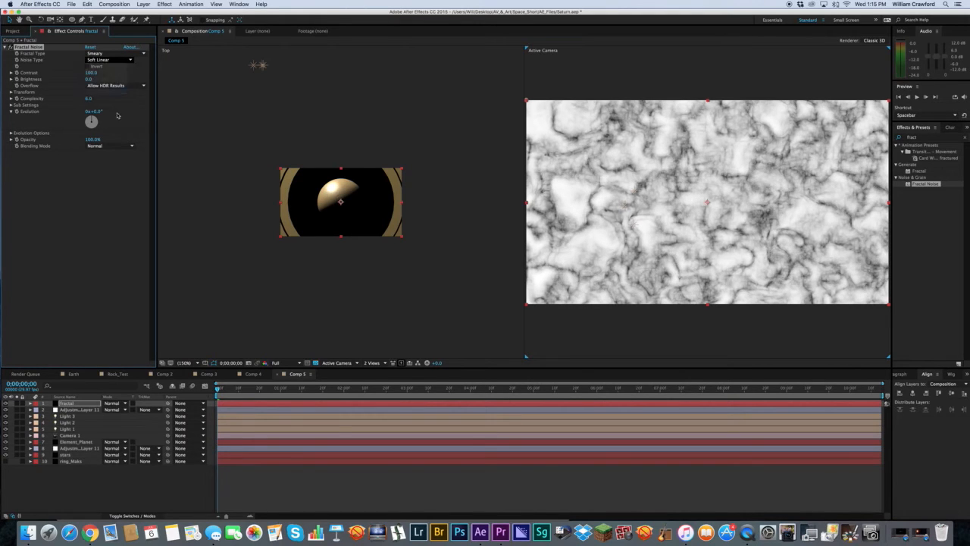
pyautogui.click(88, 67)
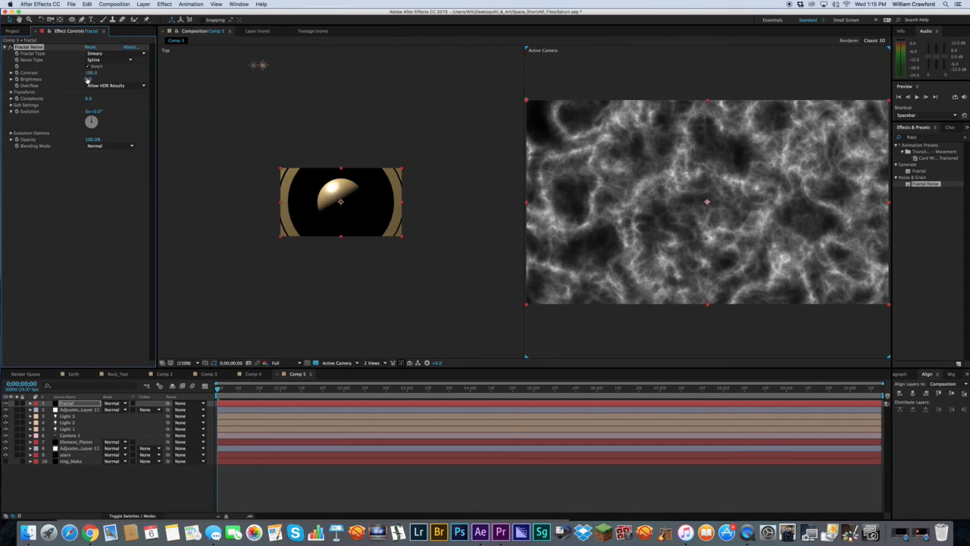
pyautogui.moveTo(91, 72); pyautogui.dragTo(88, 79)
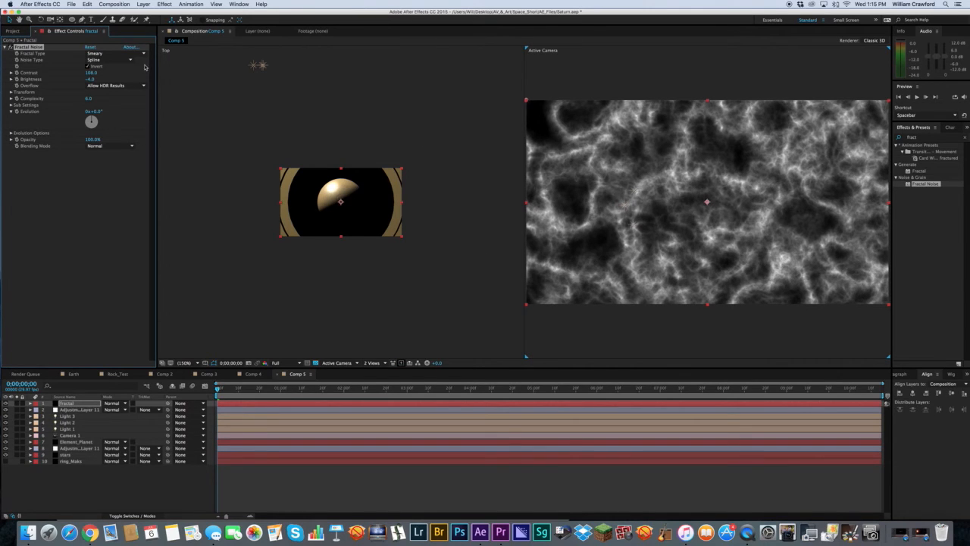
pyautogui.click(105, 190)
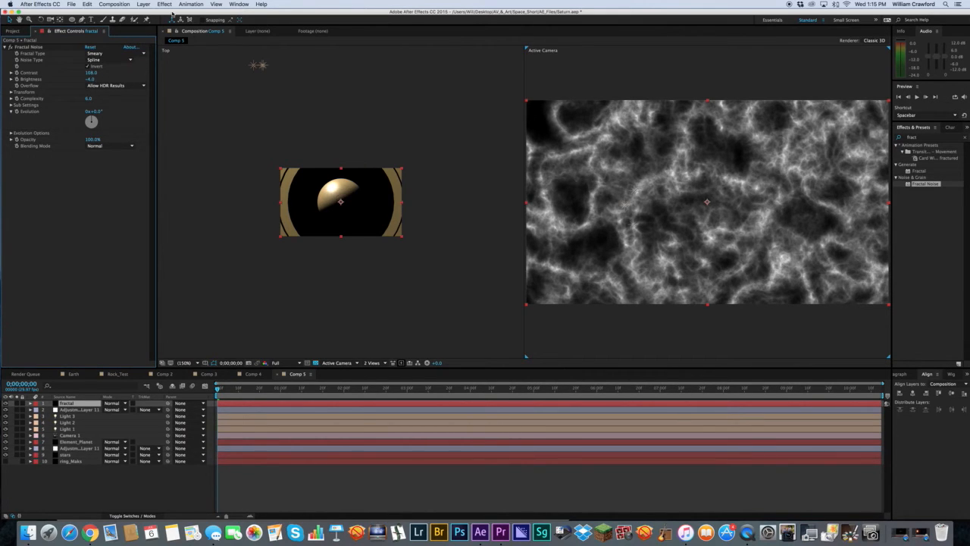
# Apply Hue/Saturation to the fractal layer and colorize it gold with a hue of 46° and saturation of 62
pyautogui.click(165, 5)
pyautogui.moveTo(190, 83)
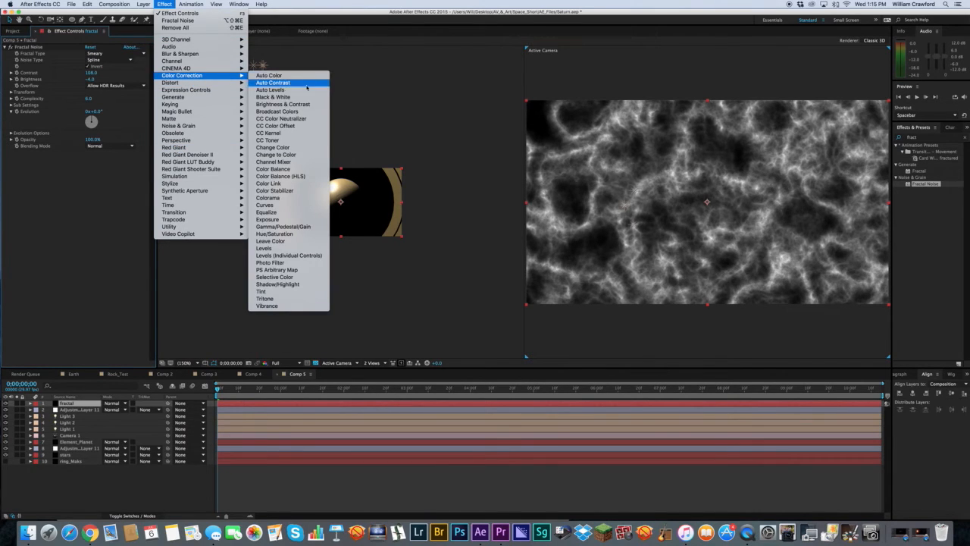
pyautogui.click(287, 235)
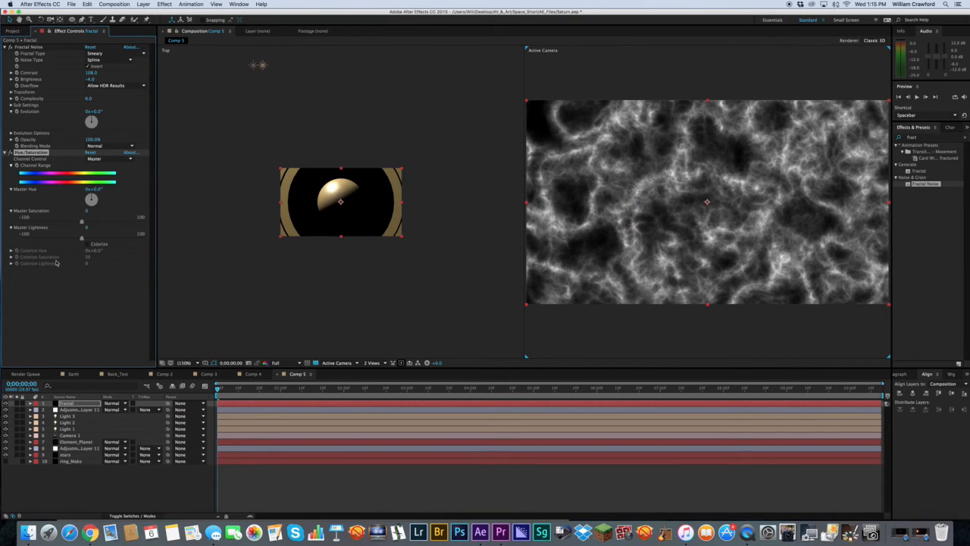
pyautogui.click(88, 244)
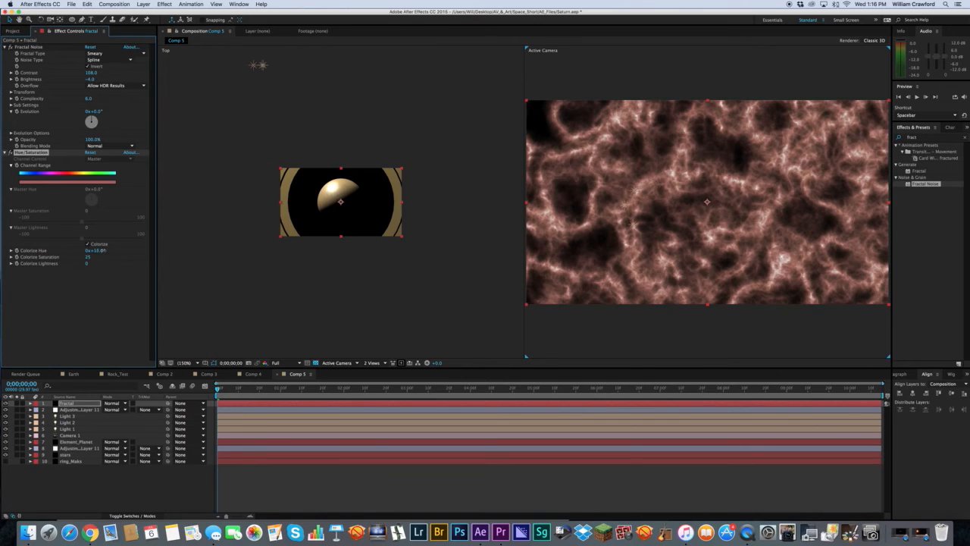
pyautogui.moveTo(94, 250)
pyautogui.mouseDown()
pyautogui.moveTo(116, 249)
pyautogui.moveTo(108, 251)
pyautogui.mouseUp()
pyautogui.moveTo(101, 253); pyautogui.dragTo(114, 251)
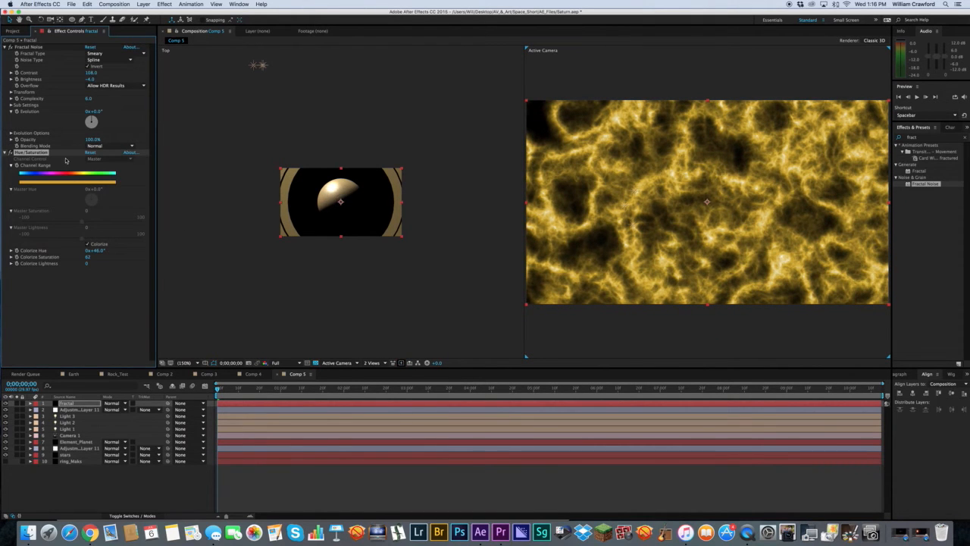
# Switch to a single view and draw a closed, rounded mask over the fractal layer's upper-left area, extending well beyond the frame
pyautogui.click(68, 397)
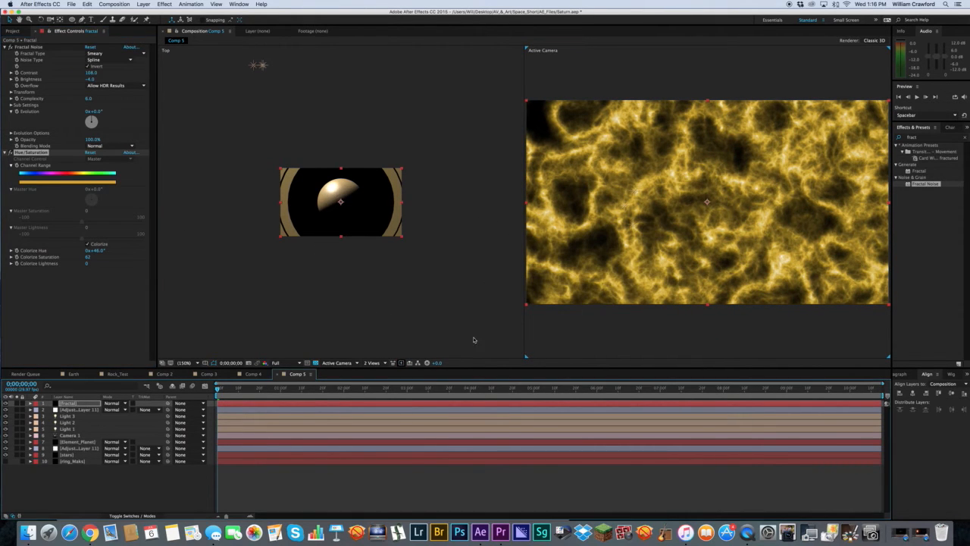
pyautogui.click(372, 362)
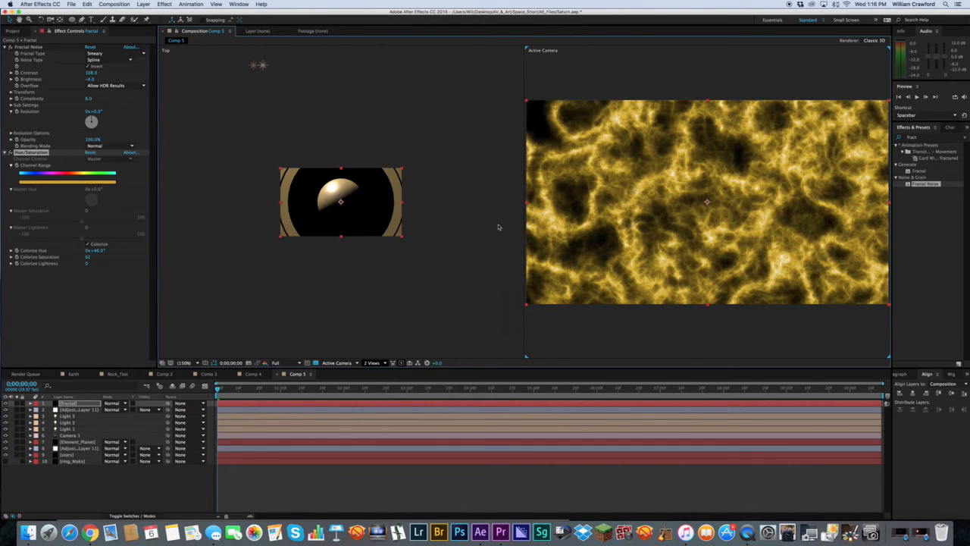
pyautogui.press(',')
pyautogui.press(',')
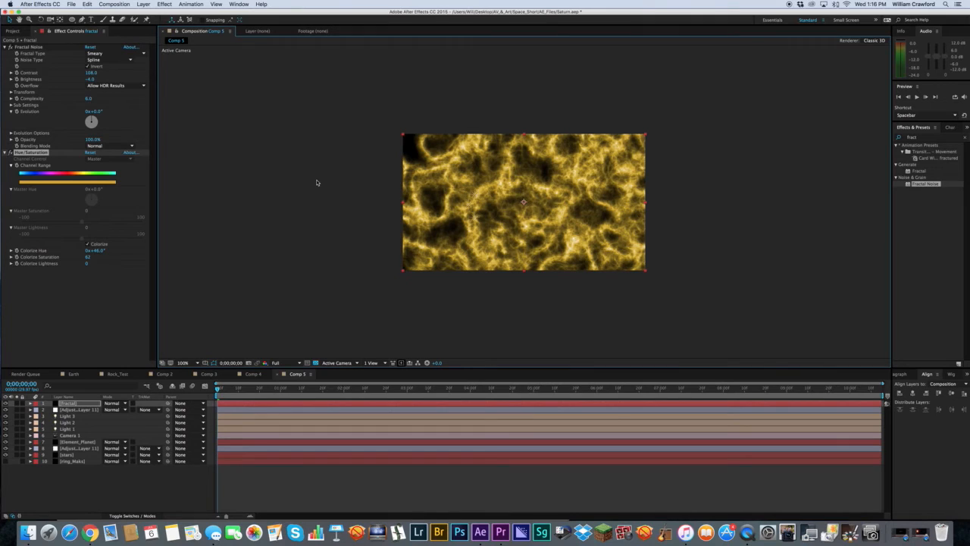
pyautogui.press('g')
pyautogui.click(374, 224)
pyautogui.click(462, 236)
pyautogui.click(496, 206)
pyautogui.click(498, 151)
pyautogui.click(482, 119)
pyautogui.click(357, 116)
pyautogui.click(327, 208)
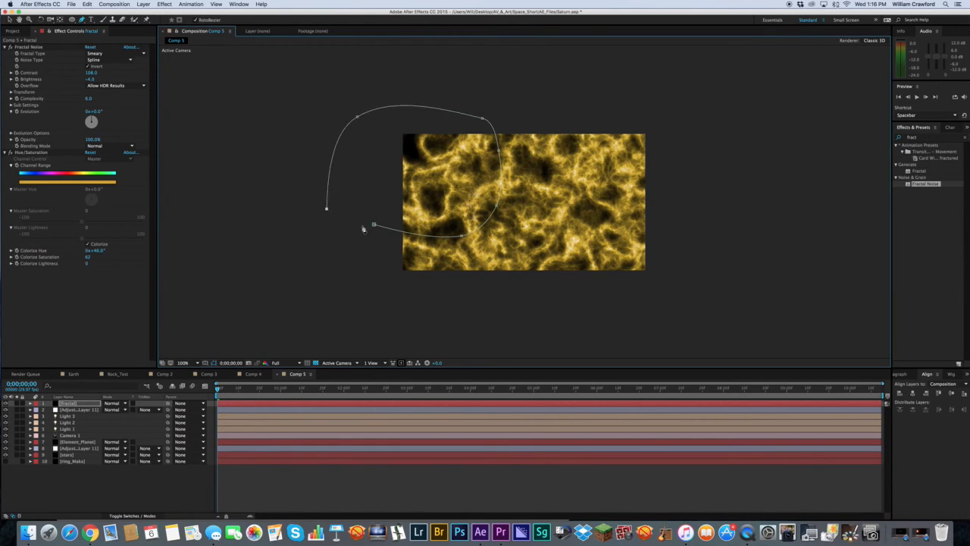
pyautogui.click(373, 225)
pyautogui.moveTo(356, 117); pyautogui.dragTo(342, 79)
pyautogui.moveTo(483, 119); pyautogui.dragTo(476, 84)
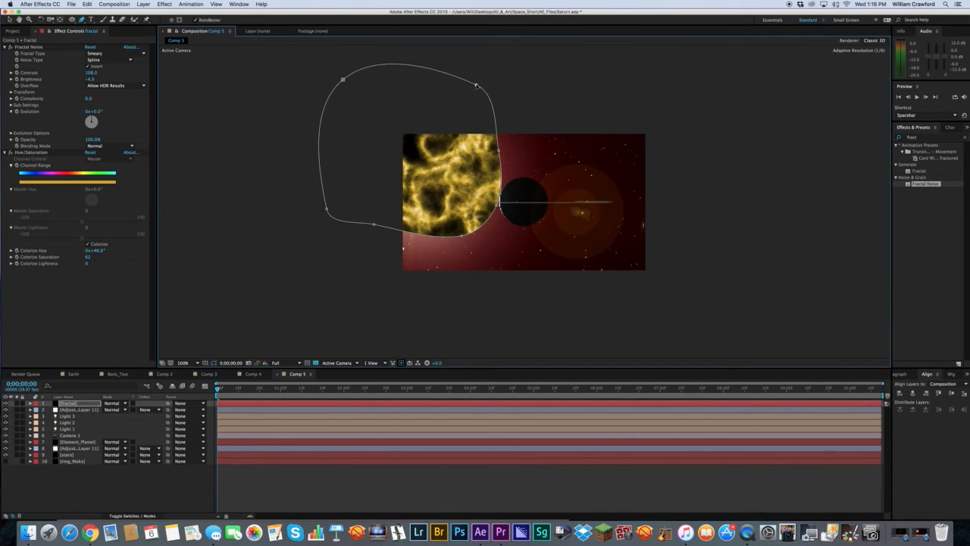
# Feather the fractal layer's mask by 424 pixels and set the layer's blending mode to Add
pyautogui.click(75, 405)
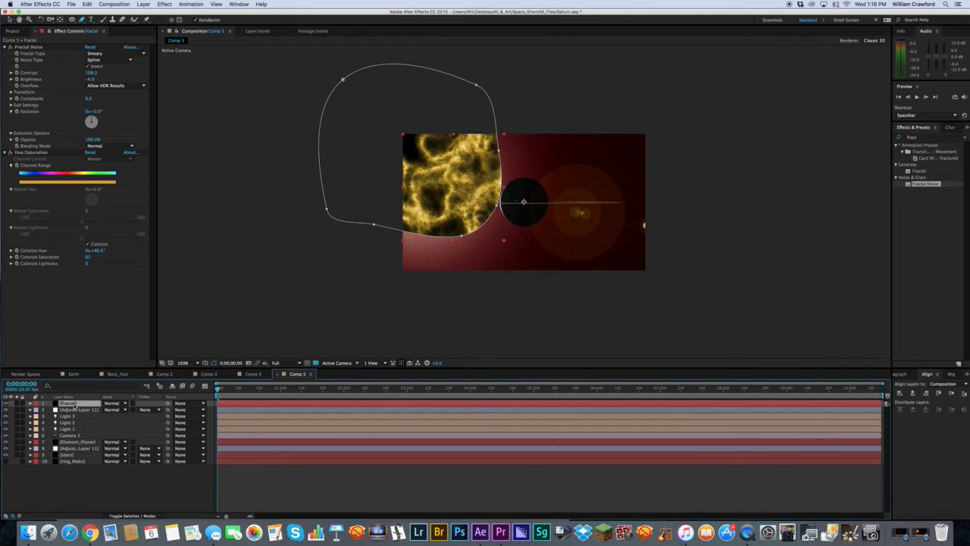
pyautogui.press('f')
pyautogui.moveTo(113, 416); pyautogui.dragTo(284, 421)
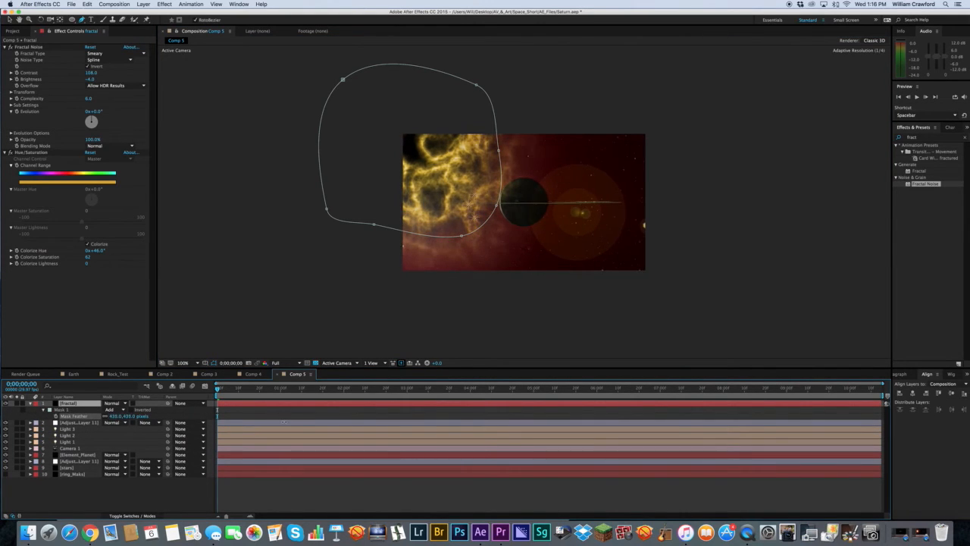
pyautogui.click(68, 403)
pyautogui.click(112, 403)
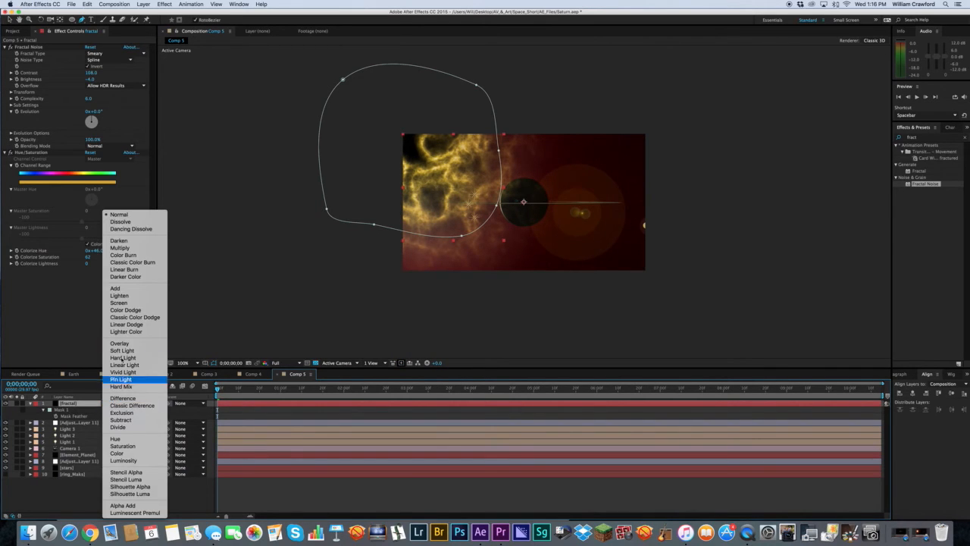
pyautogui.click(121, 288)
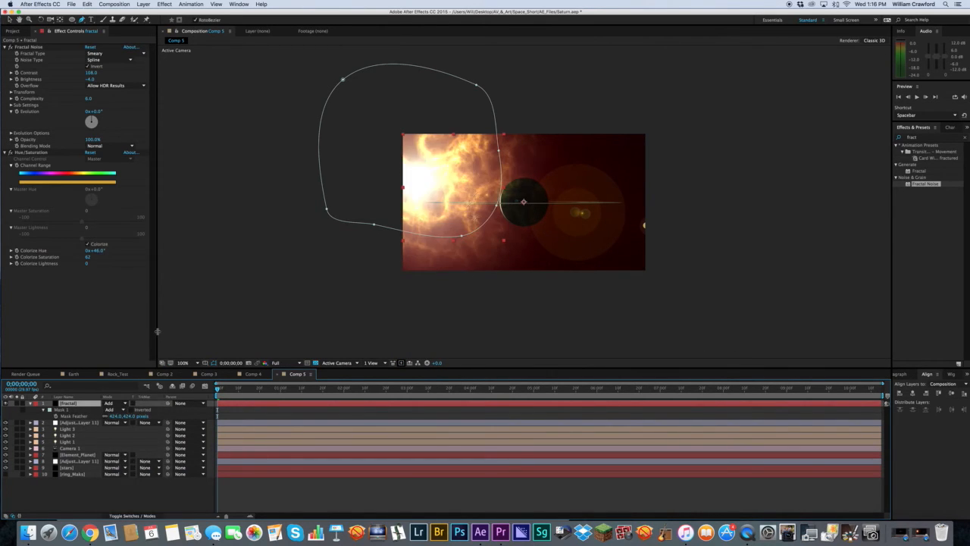
# Move the fractal layer directly above the stars layer and lower its opacity to 41%
pyautogui.moveTo(70, 404); pyautogui.dragTo(75, 463)
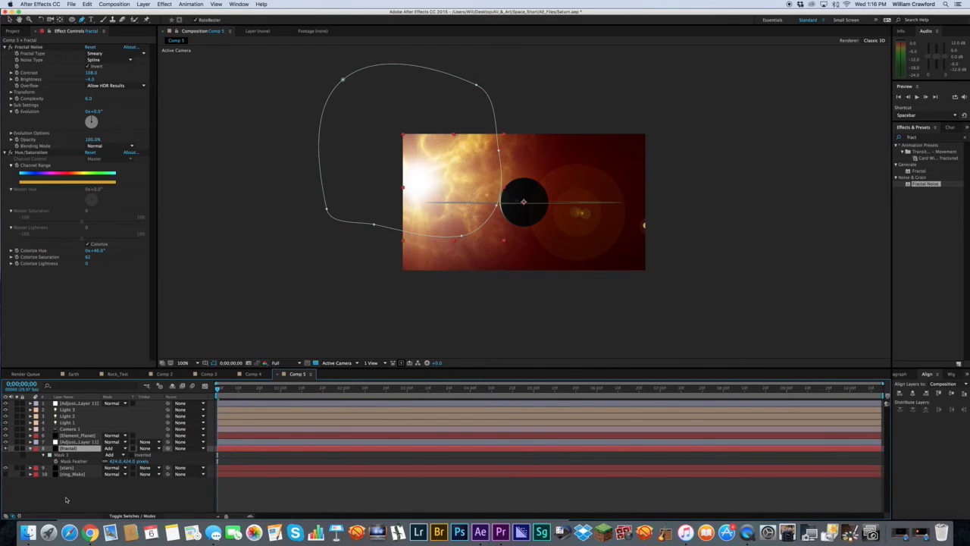
pyautogui.press('t')
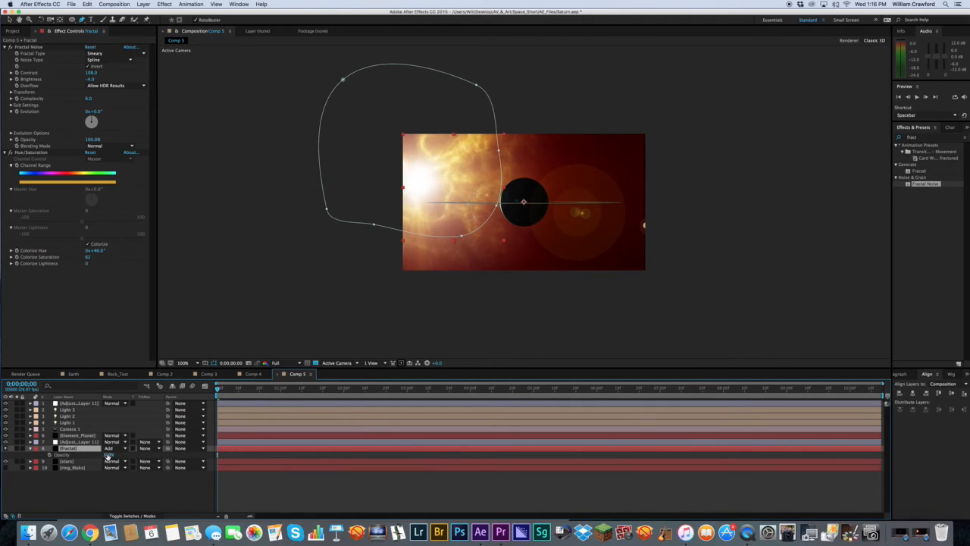
pyautogui.moveTo(107, 457); pyautogui.dragTo(106, 456)
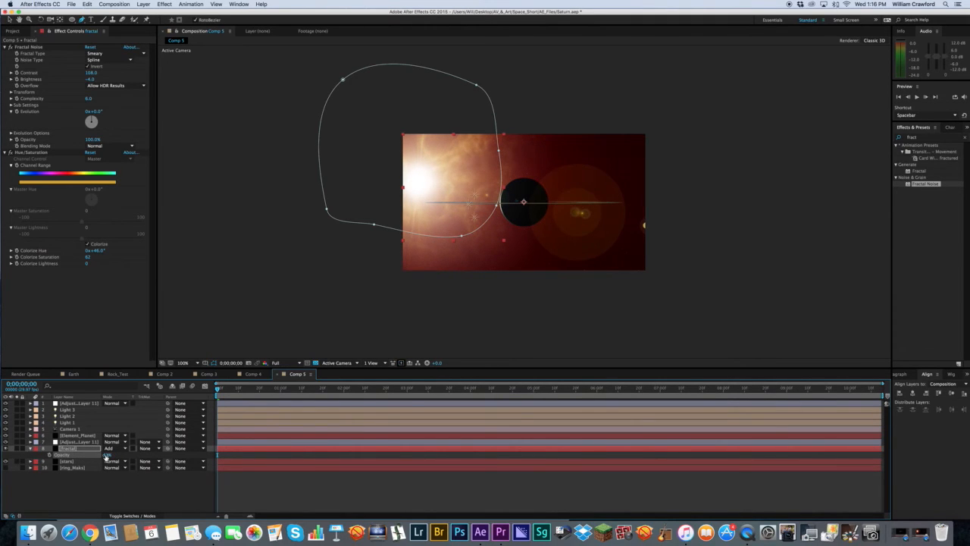
pyautogui.click(119, 500)
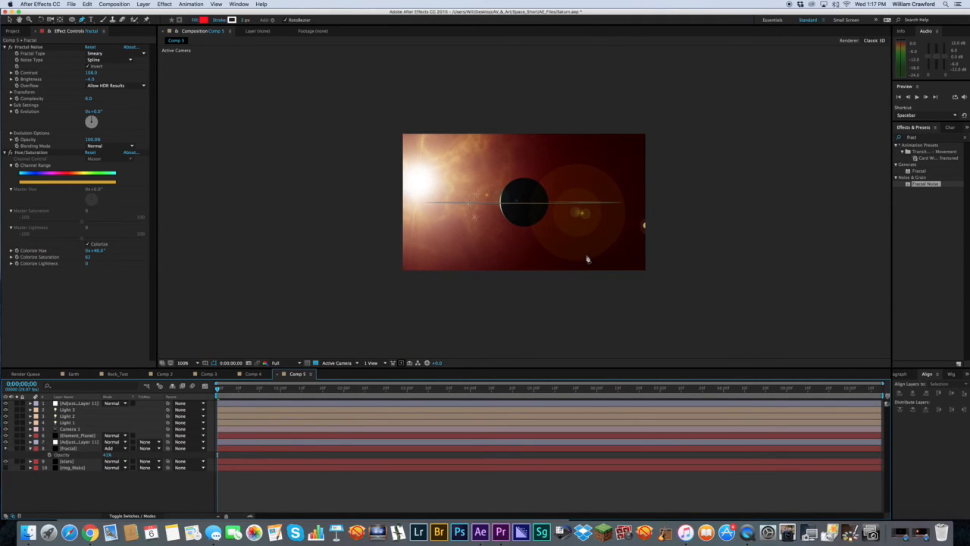
pyautogui.click(559, 296)
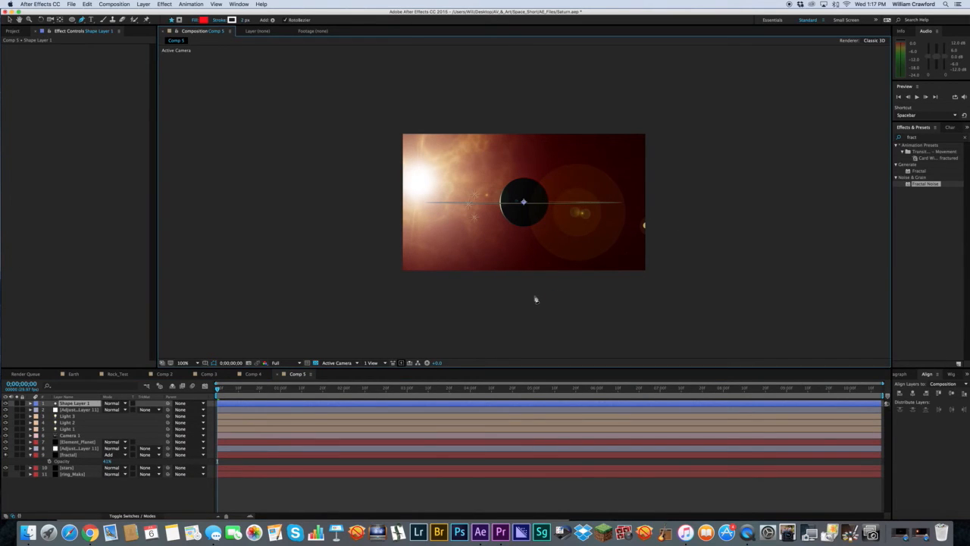
pyautogui.press('v')
pyautogui.click(523, 300)
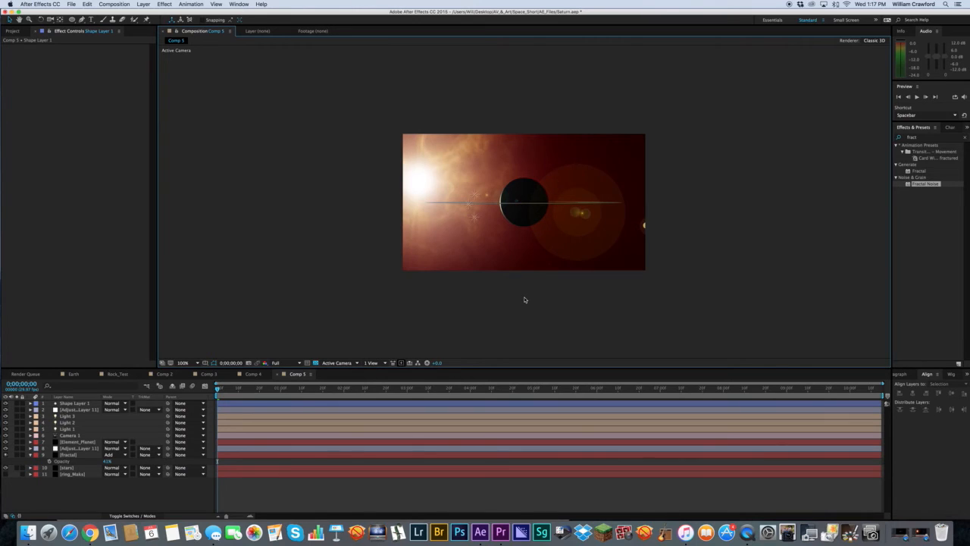
# Compare the scene with the finished nebula looks in Comp 2 and Comp 3, returning to Comp 5
pyautogui.press('.')
pyautogui.click(164, 374)
pyautogui.press('space')
pyautogui.click(297, 374)
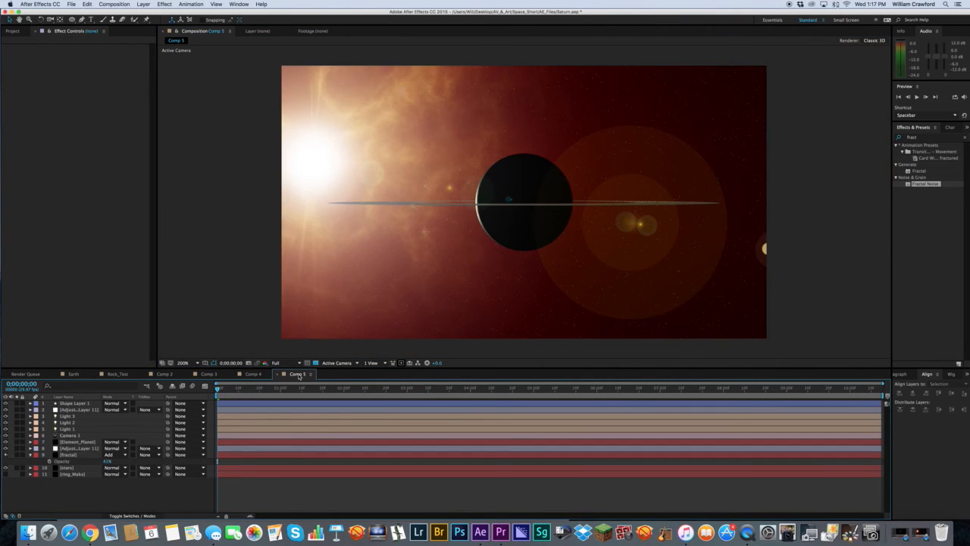
pyautogui.click(197, 374)
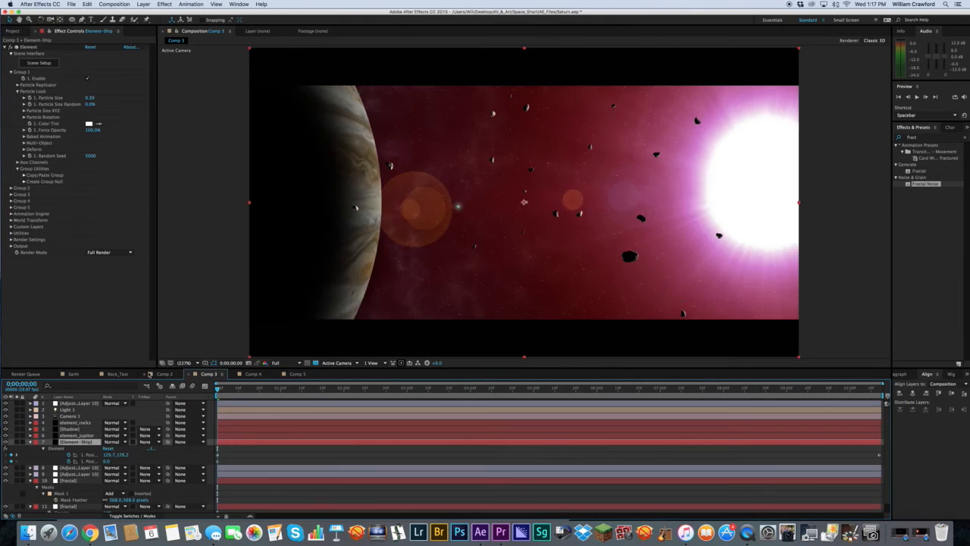
pyautogui.click(168, 374)
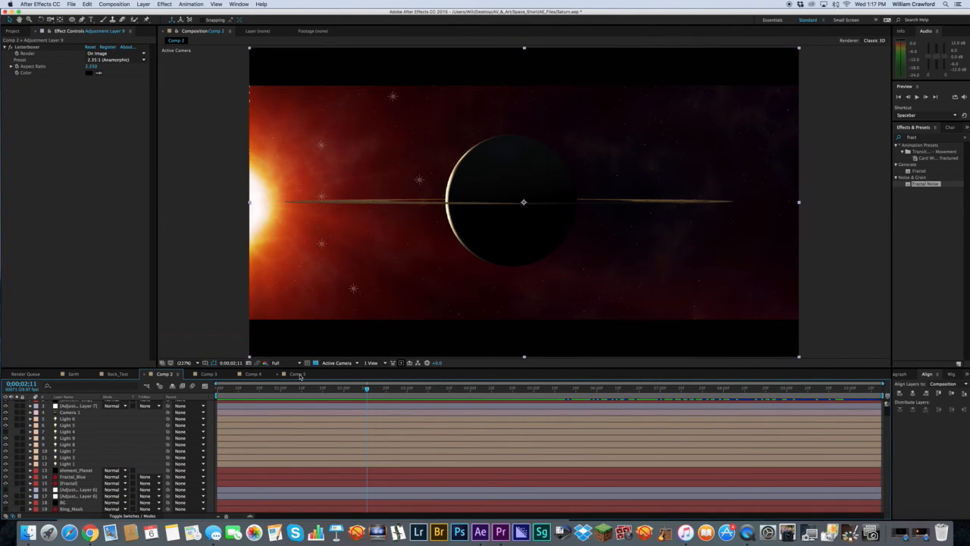
pyautogui.click(298, 375)
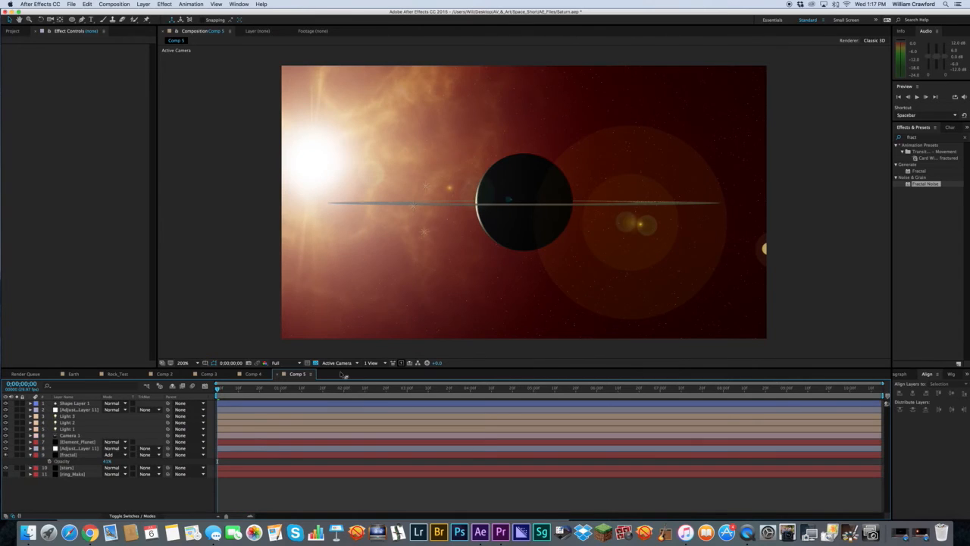
# Duplicate the fractal layer and delete the mask from the copy
pyautogui.click(76, 454)
pyautogui.press('super+d')
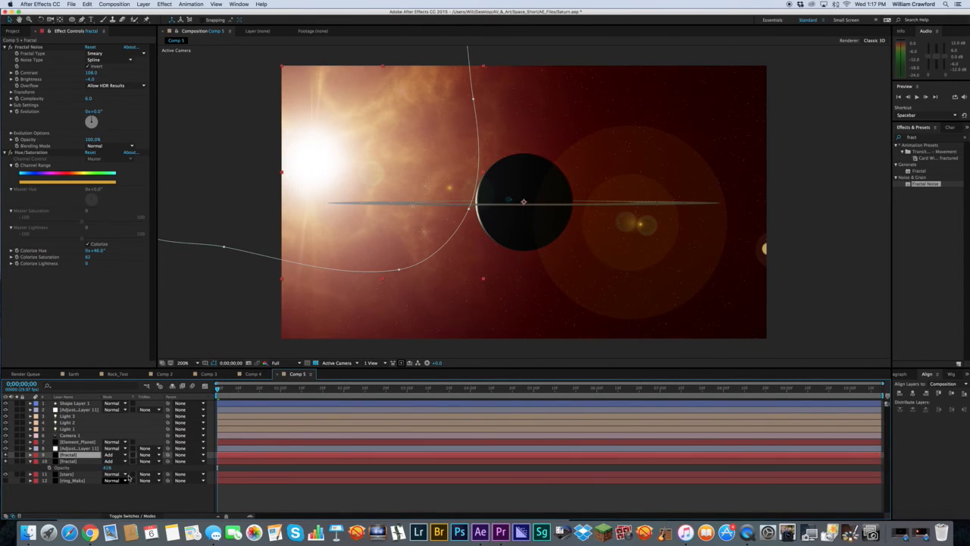
pyautogui.press('m')
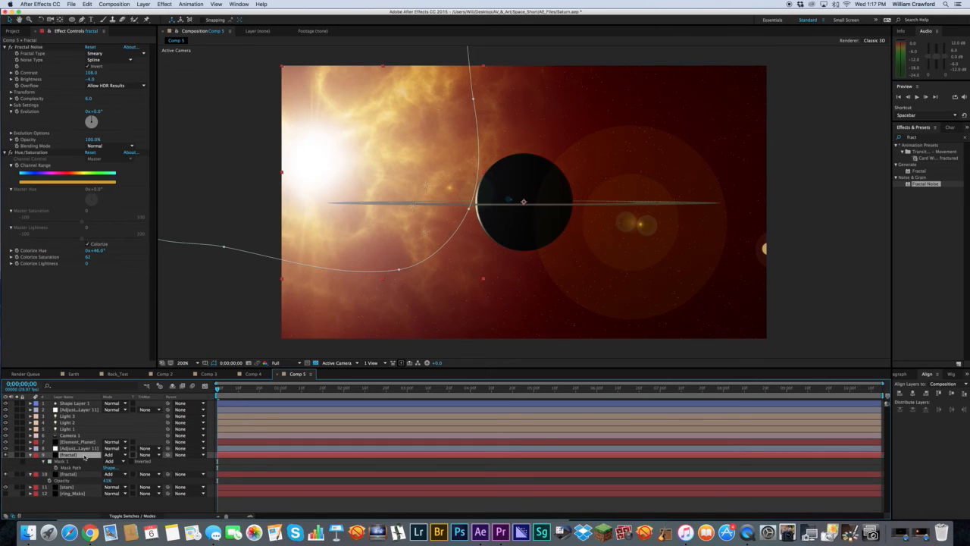
pyautogui.press('Delete')
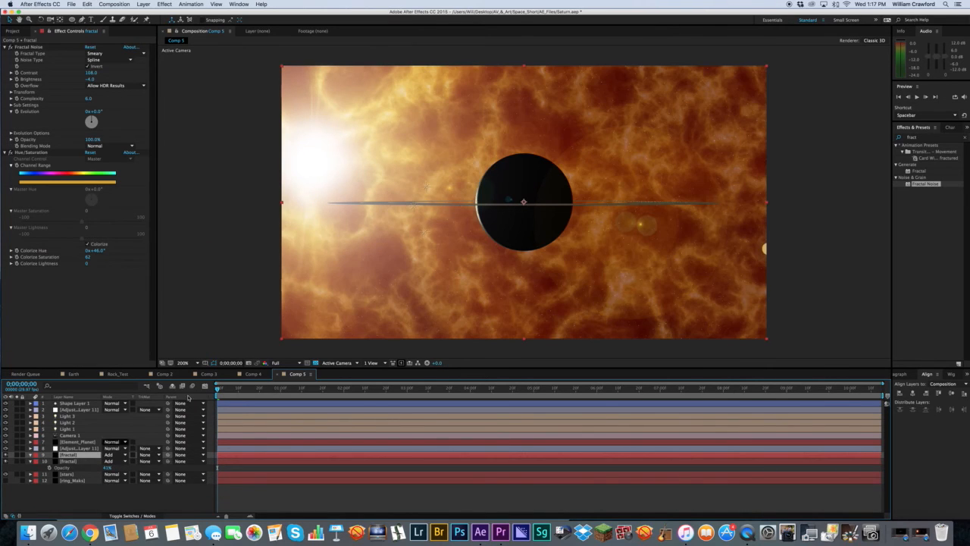
# Draw a closed, rounded mask over the right half of the duplicated fractal layer and set its Colorize Hue to 231°
pyautogui.press(',')
pyautogui.press('g')
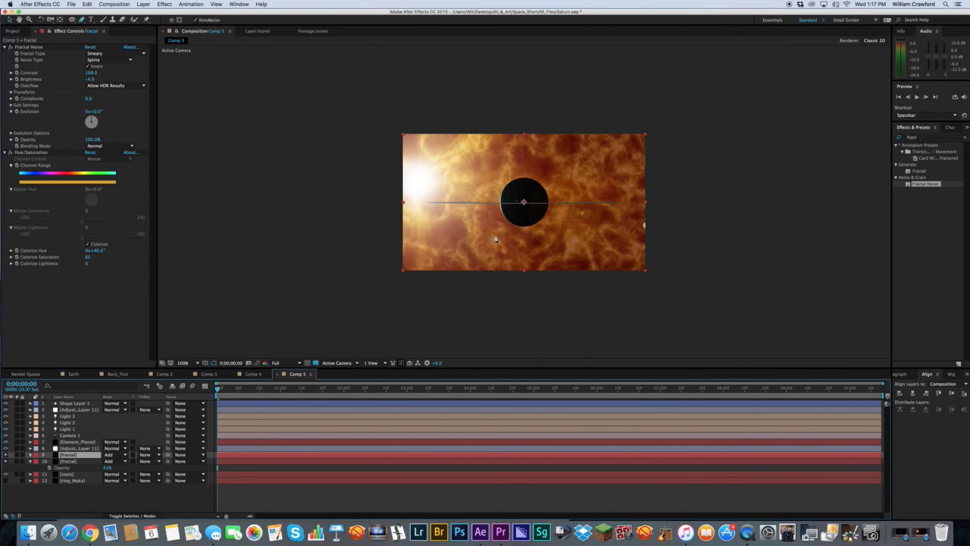
pyautogui.click(487, 123)
pyautogui.click(515, 252)
pyautogui.click(472, 305)
pyautogui.click(781, 326)
pyautogui.click(769, 114)
pyautogui.click(488, 123)
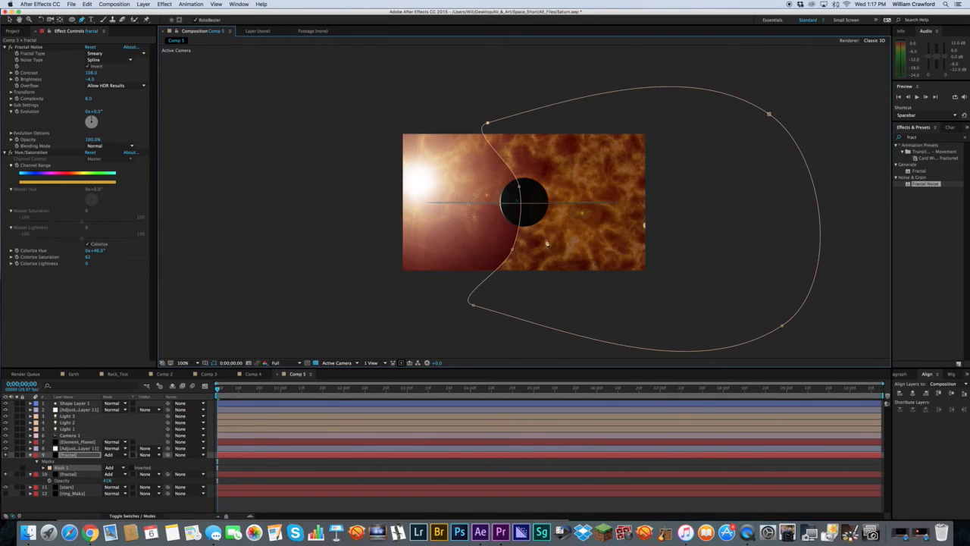
pyautogui.moveTo(96, 250); pyautogui.dragTo(173, 255)
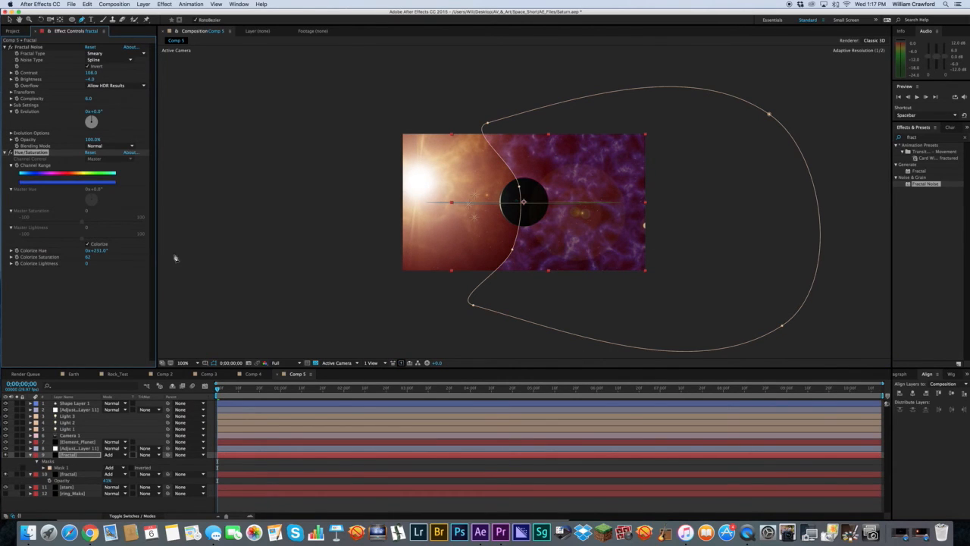
# Feather the upper fractal layer's mask to 570 pixels and lower that layer's opacity to 29%
pyautogui.click(72, 456)
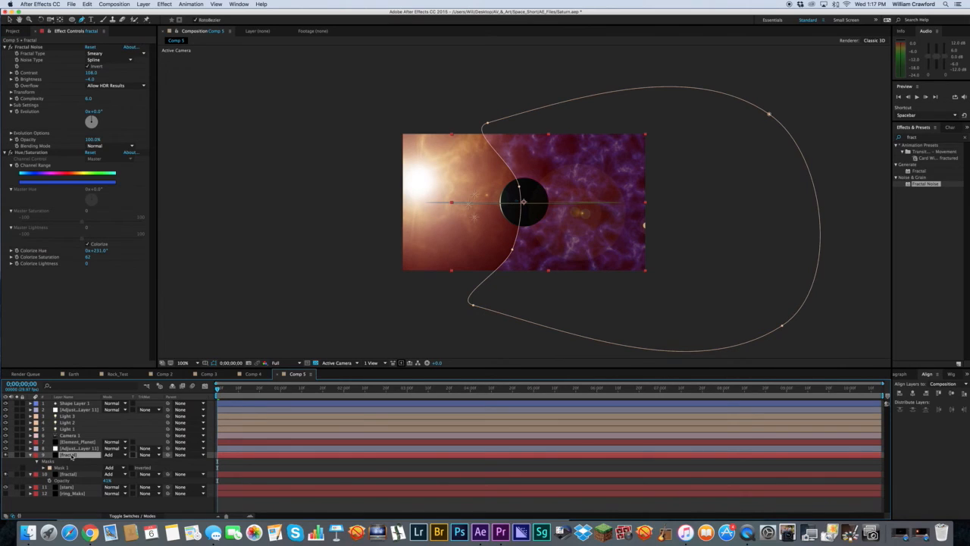
pyautogui.press('f')
pyautogui.moveTo(118, 467); pyautogui.dragTo(321, 458)
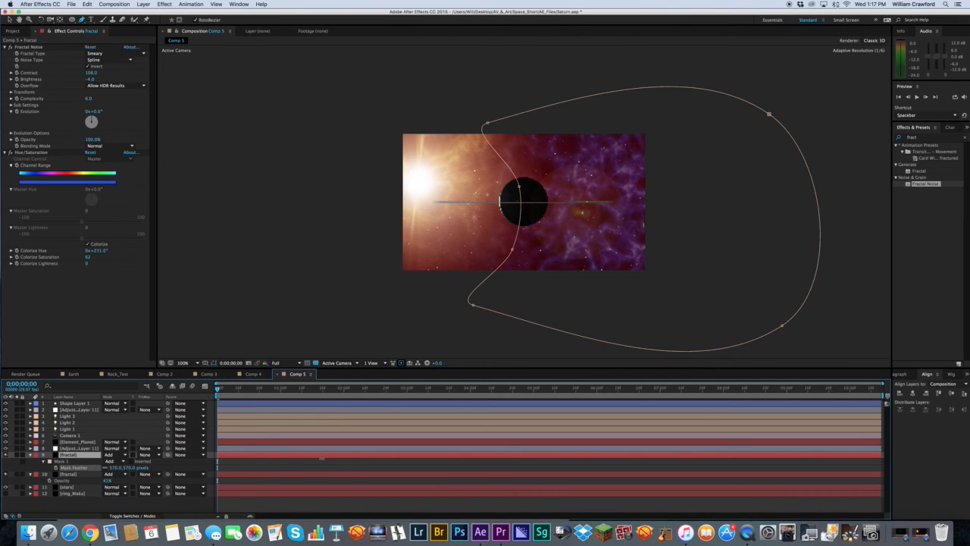
pyautogui.click(79, 454)
pyautogui.press('t')
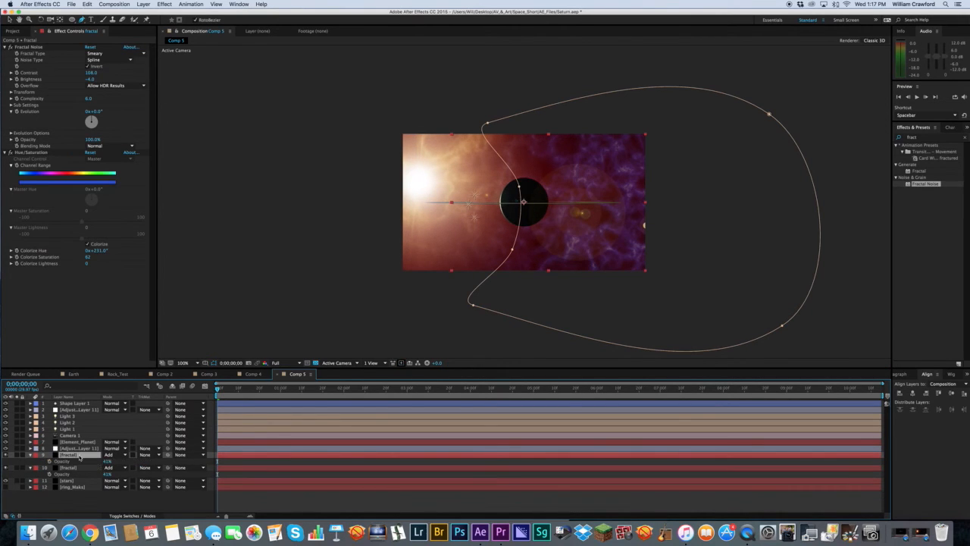
pyautogui.moveTo(108, 464); pyautogui.dragTo(76, 467)
pyautogui.click(78, 456)
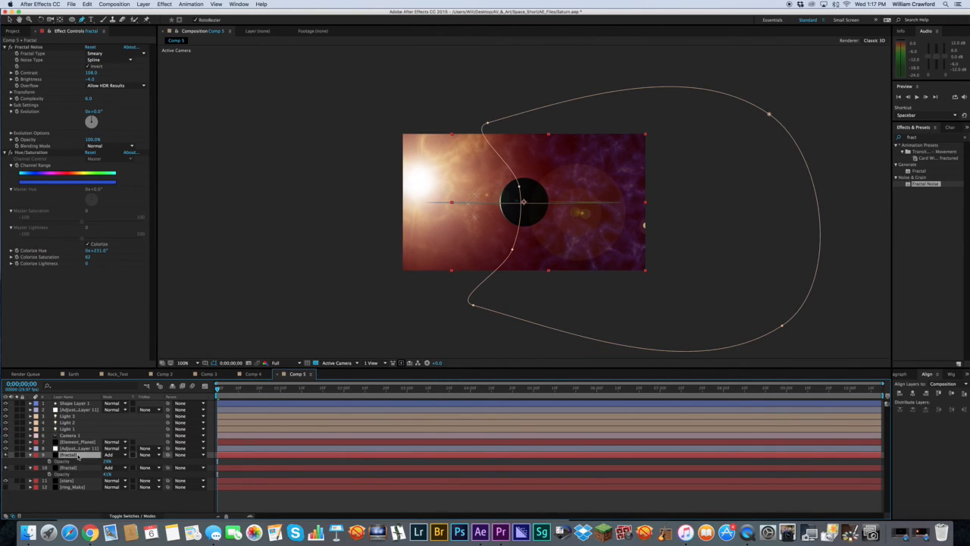
pyautogui.click(87, 506)
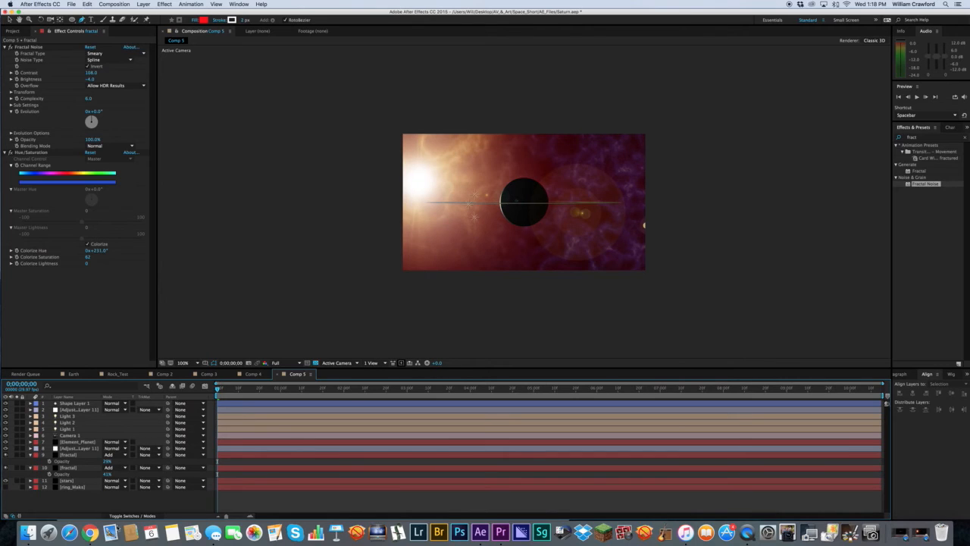
# Add a new adjustment layer to Comp 5 and delete Shape Layer 1
pyautogui.rightClick(126, 505)
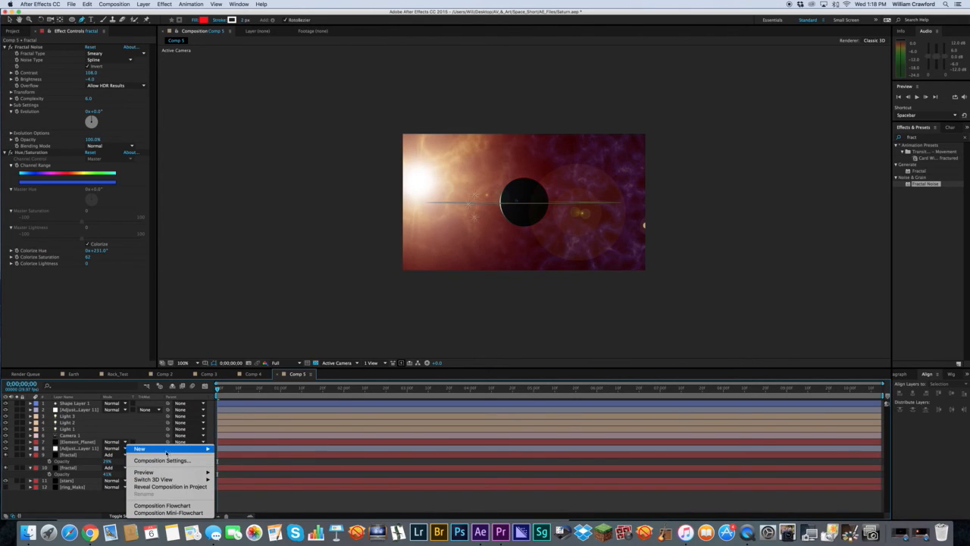
pyautogui.moveTo(174, 449)
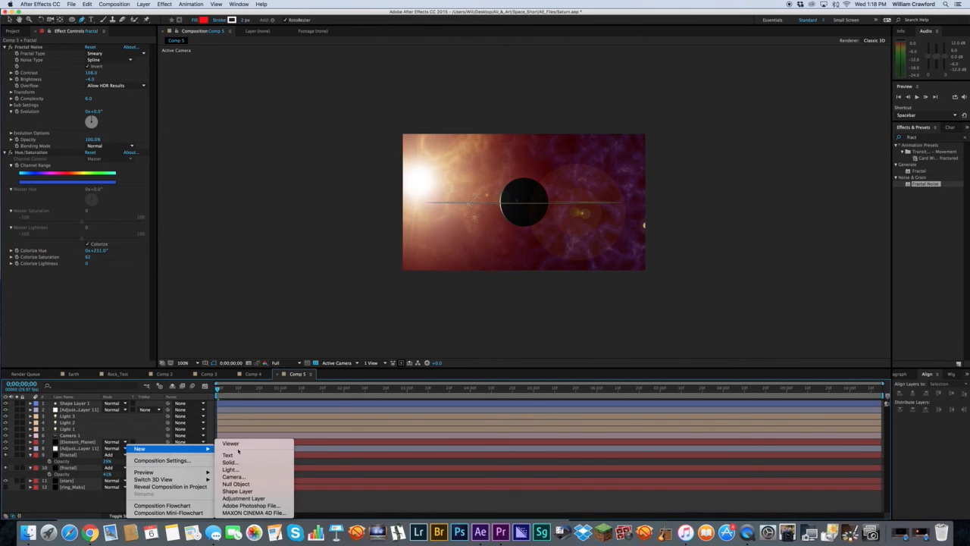
pyautogui.click(250, 499)
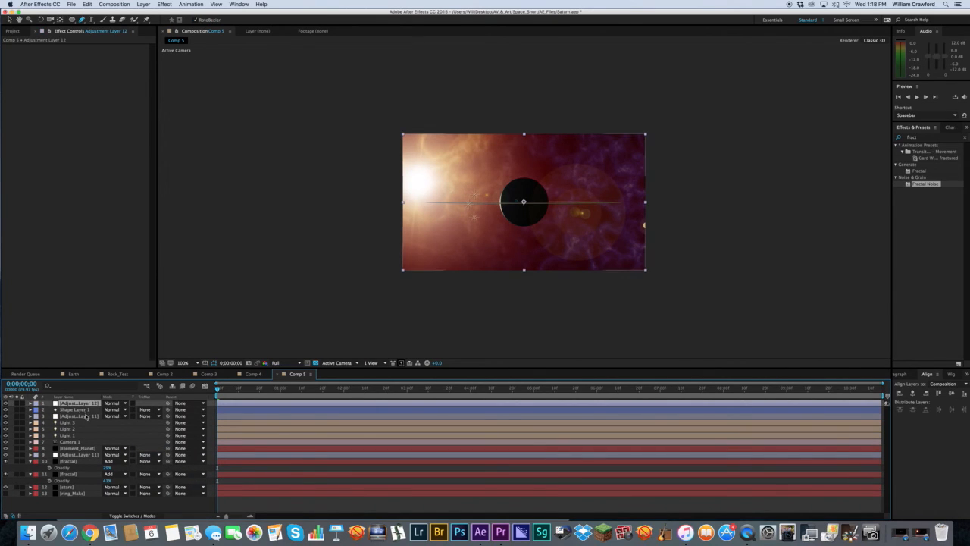
pyautogui.click(85, 410)
pyautogui.press('Delete')
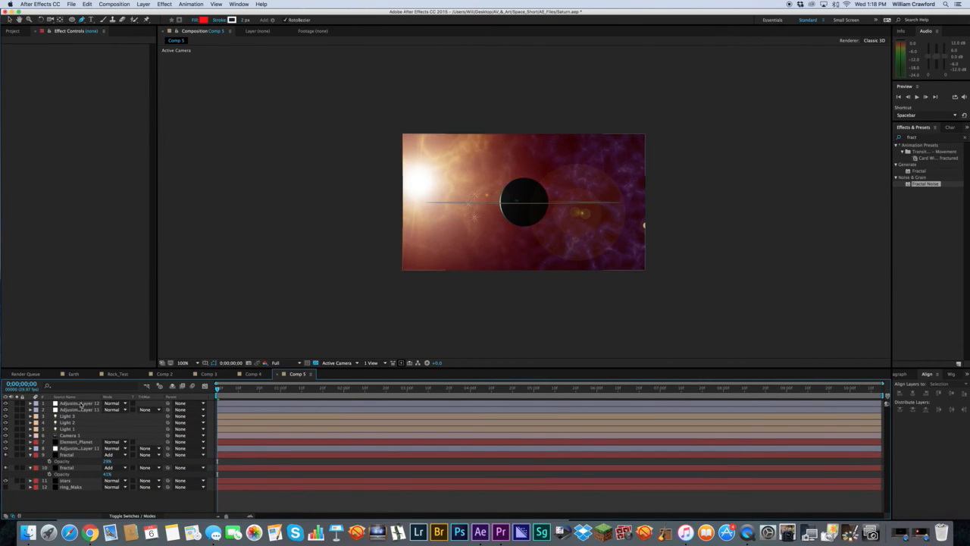
# Apply the Curves effect to the new top adjustment layer and pull the RGB curve down through the midtones to darken the scene
pyautogui.click(81, 404)
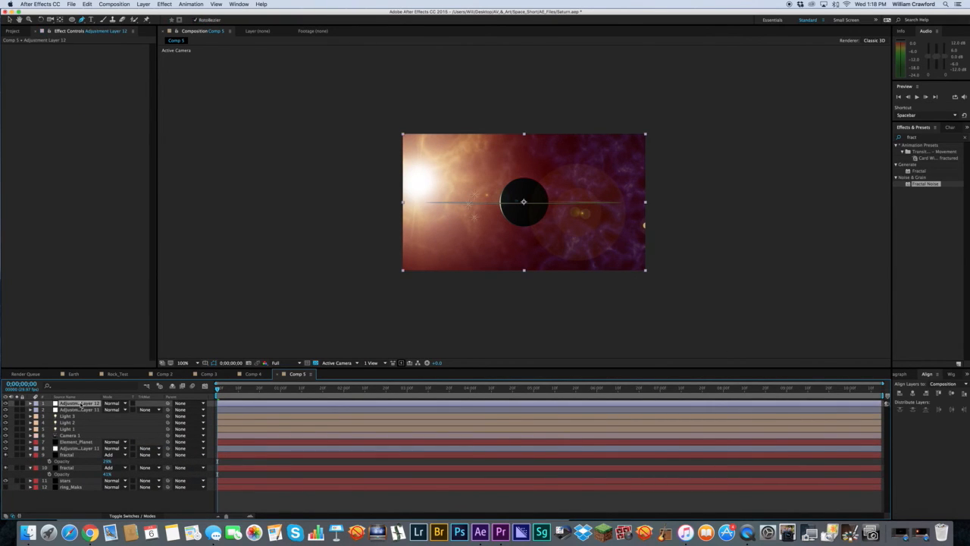
pyautogui.click(925, 137)
pyautogui.write('curve')
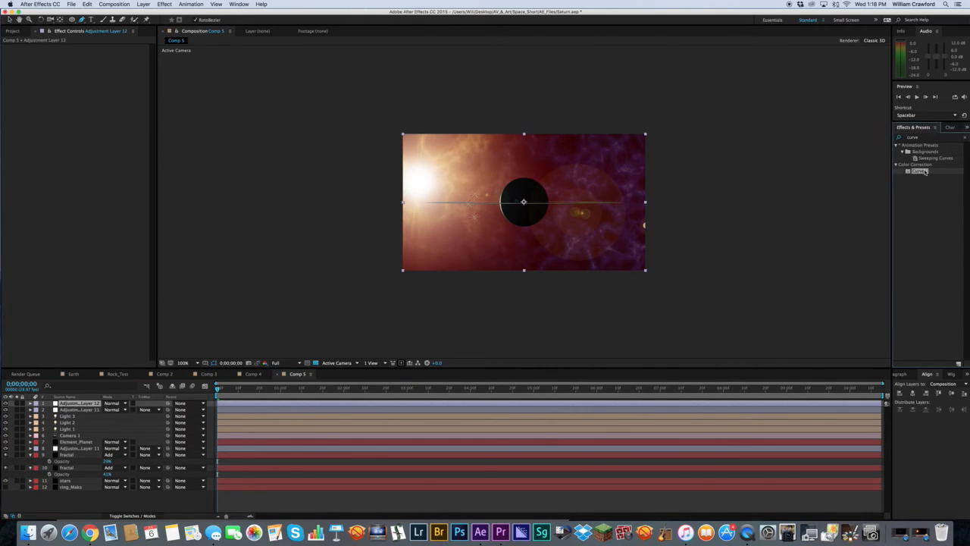
pyautogui.moveTo(918, 171); pyautogui.dragTo(153, 162)
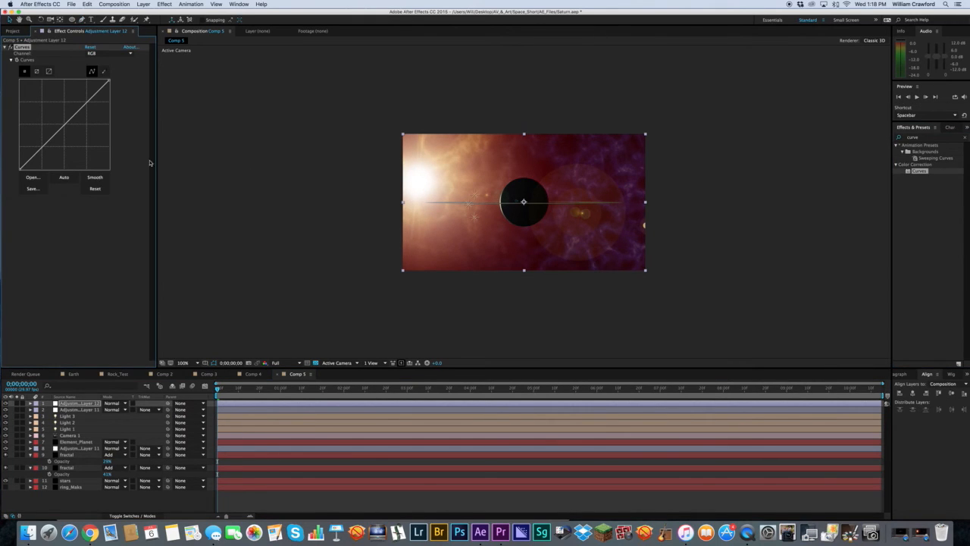
pyautogui.moveTo(79, 110); pyautogui.dragTo(61, 139)
pyautogui.click(96, 322)
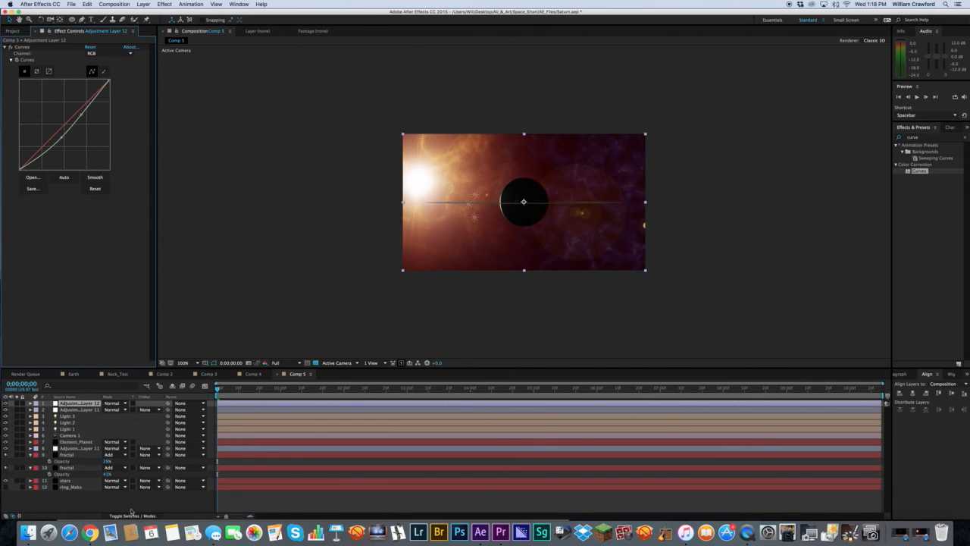
pyautogui.click(137, 505)
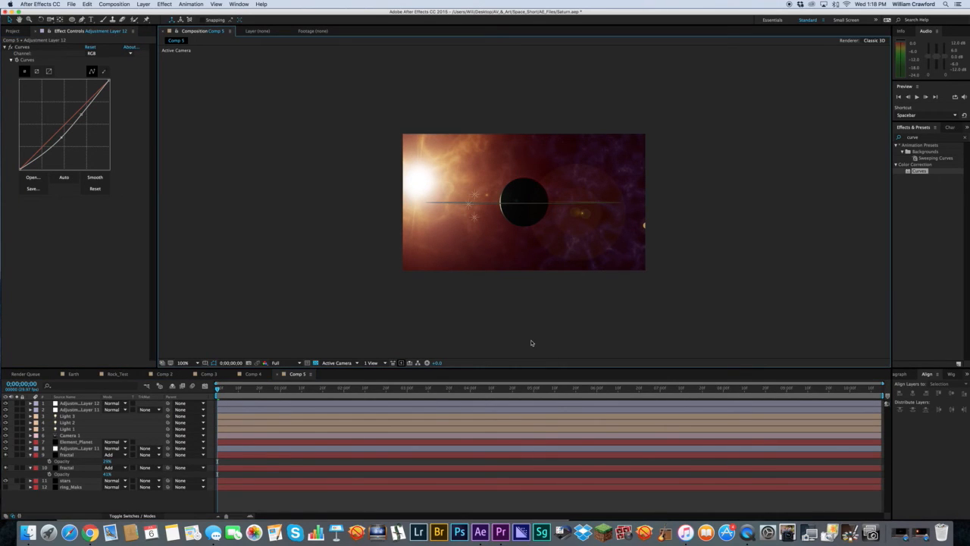
pyautogui.press('.')
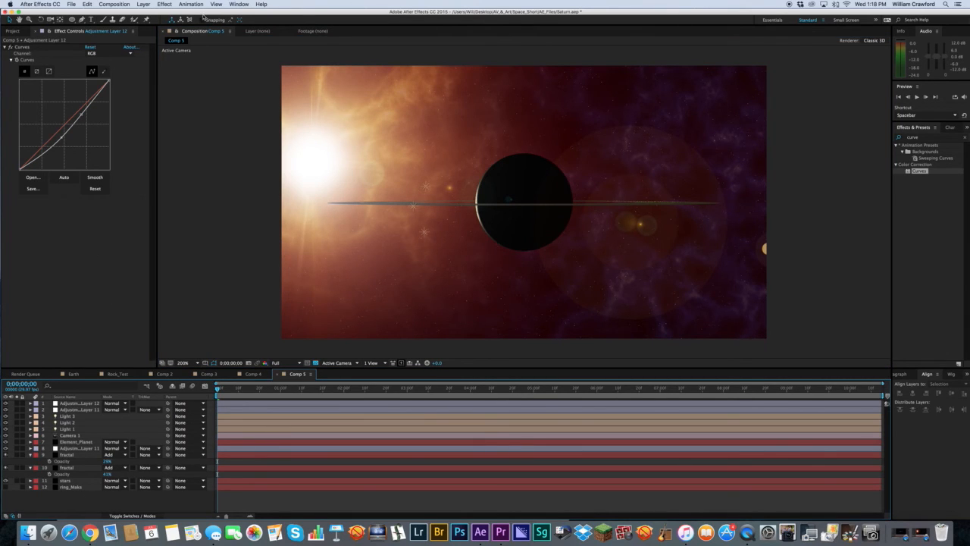
pyautogui.click(166, 4)
pyautogui.click(166, 3)
pyautogui.click(74, 402)
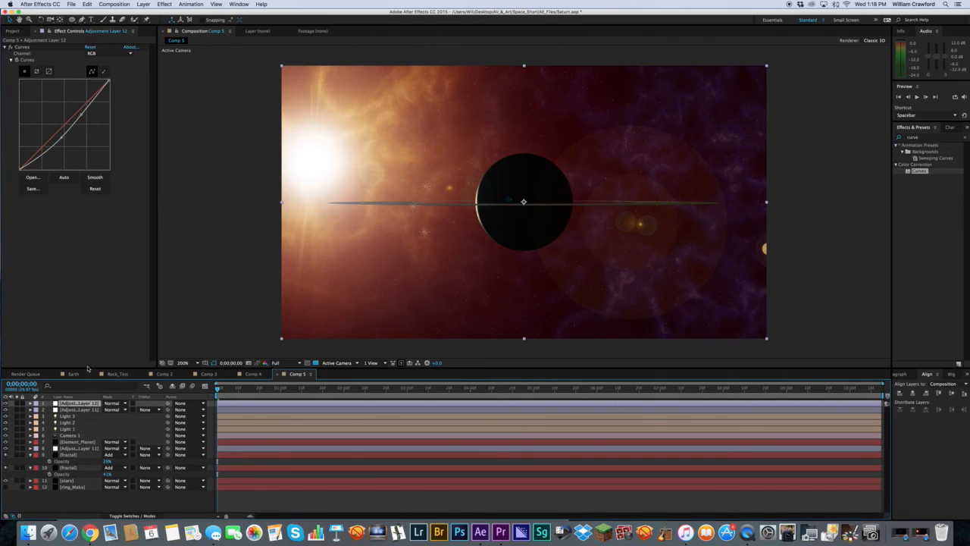
pyautogui.click(80, 506)
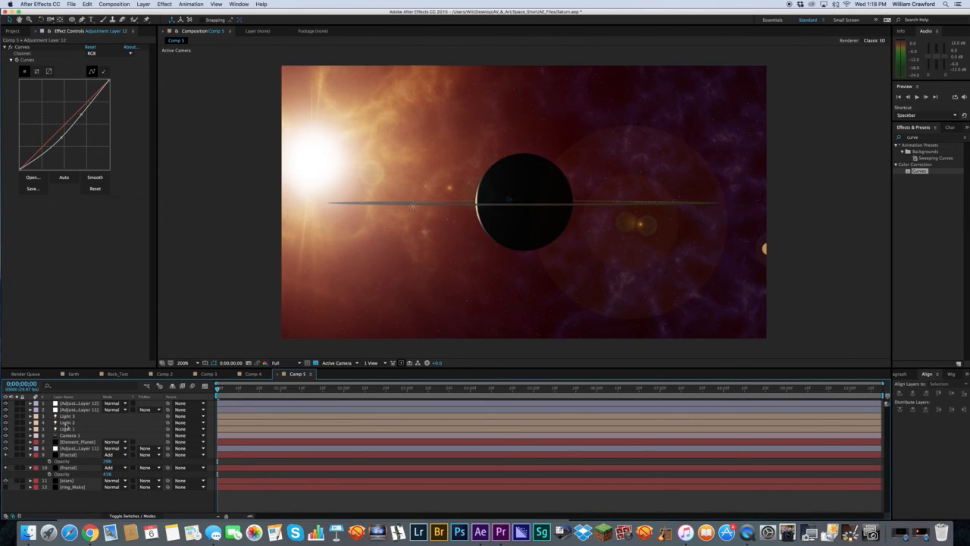
# Duplicate the top adjustment layer and delete the Curves effect from the copy
pyautogui.click(74, 404)
pyautogui.press('super+d')
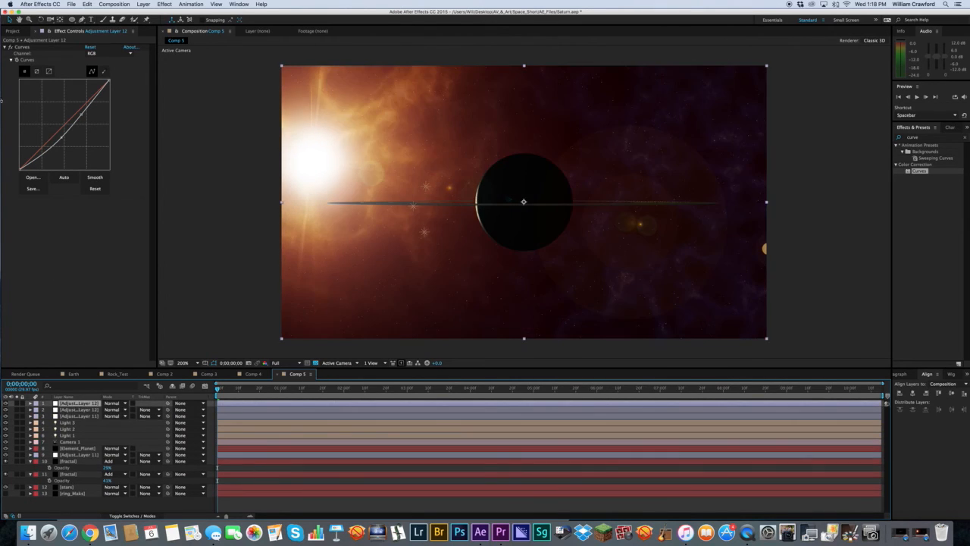
pyautogui.click(29, 48)
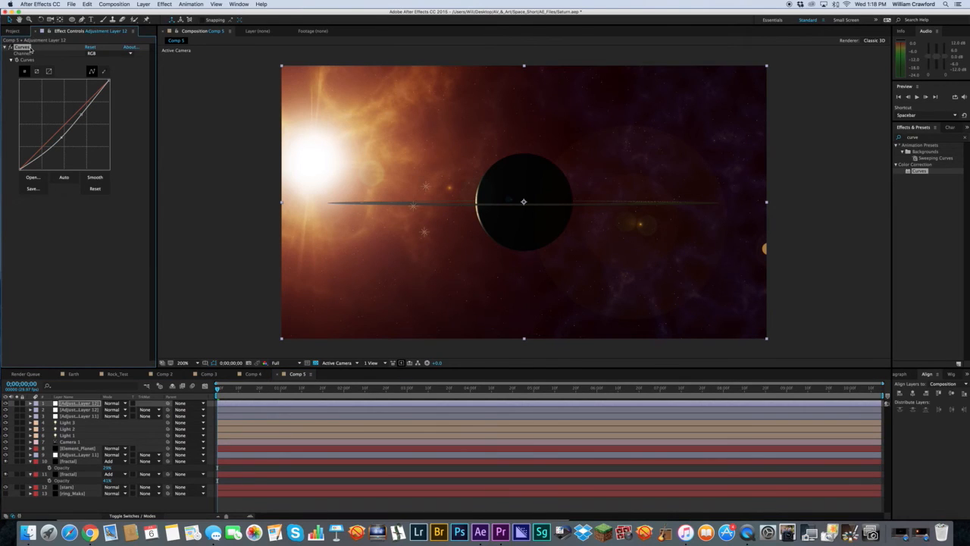
pyautogui.press('Delete')
# Apply the Red Giant Letterboxer effect to the top adjustment layer with the 2.35:1 (Anamorphic) preset
pyautogui.click(164, 4)
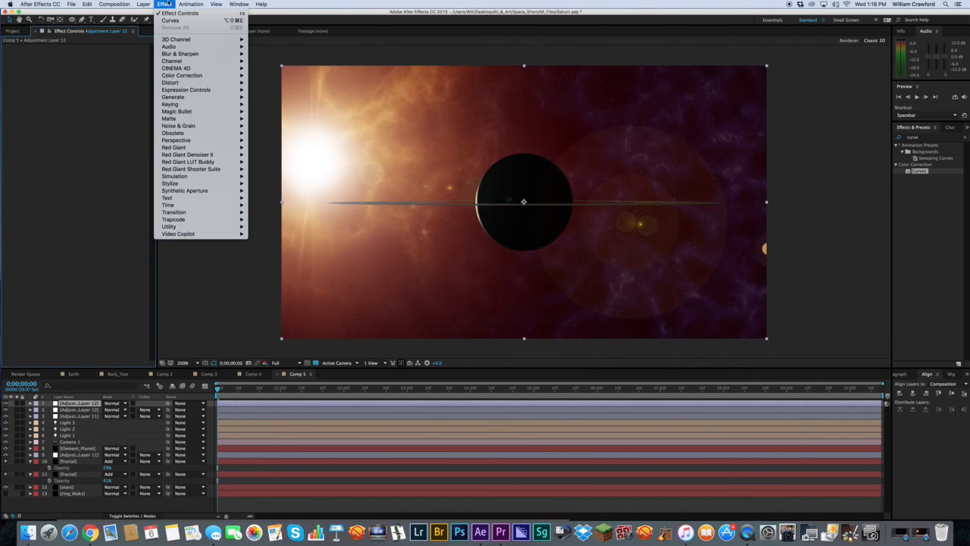
pyautogui.moveTo(233, 155)
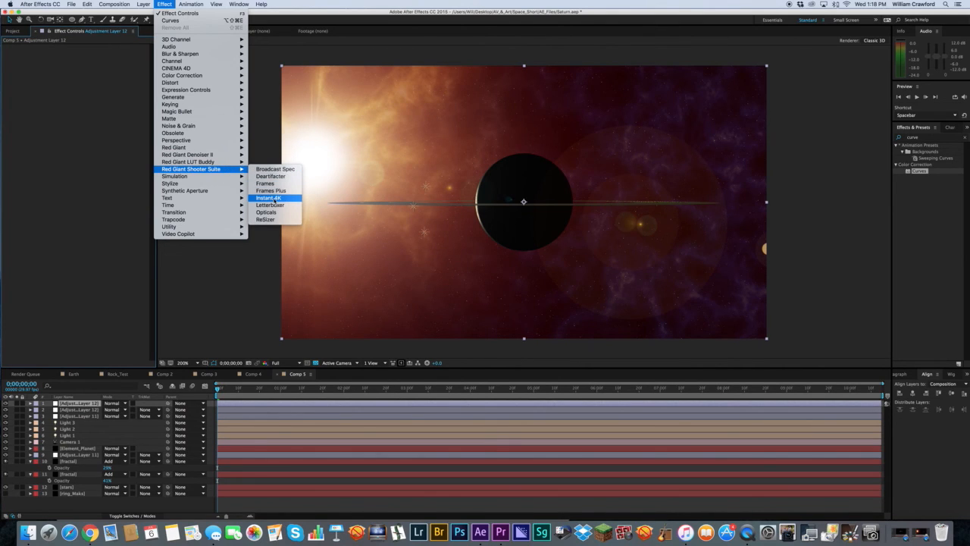
pyautogui.click(271, 205)
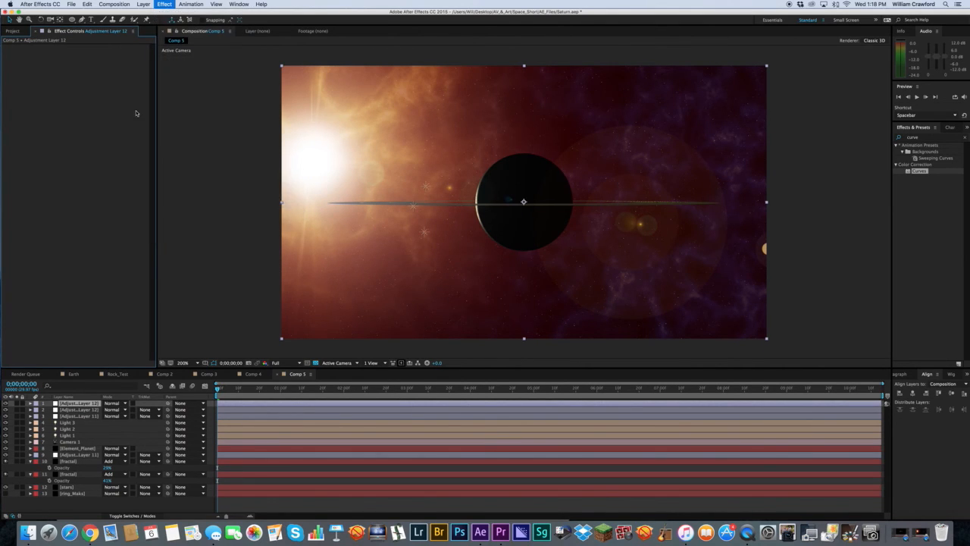
pyautogui.click(110, 60)
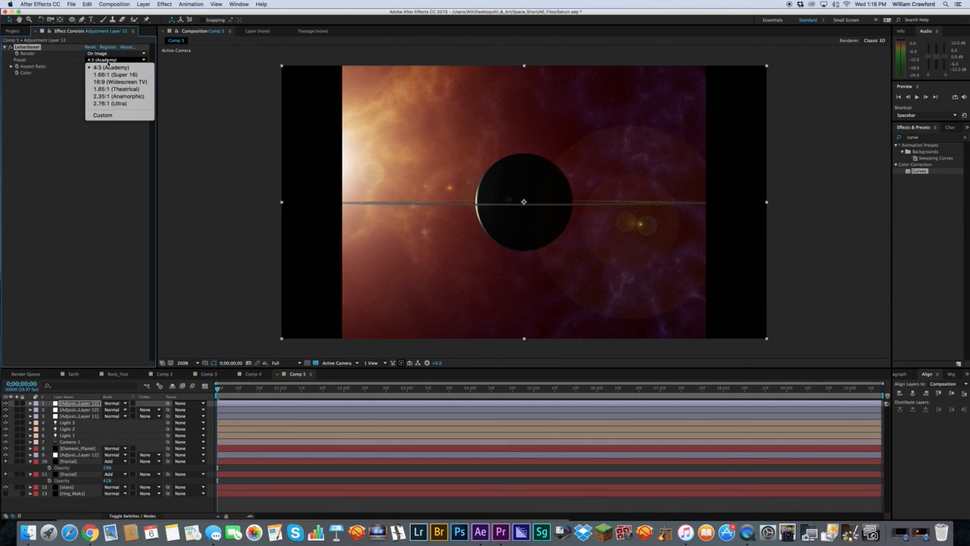
pyautogui.click(118, 96)
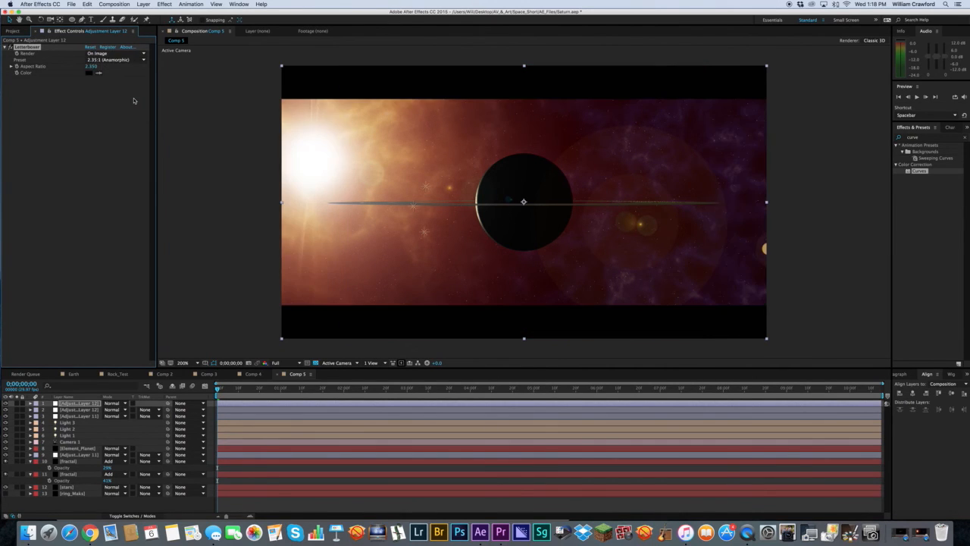
pyautogui.click(150, 500)
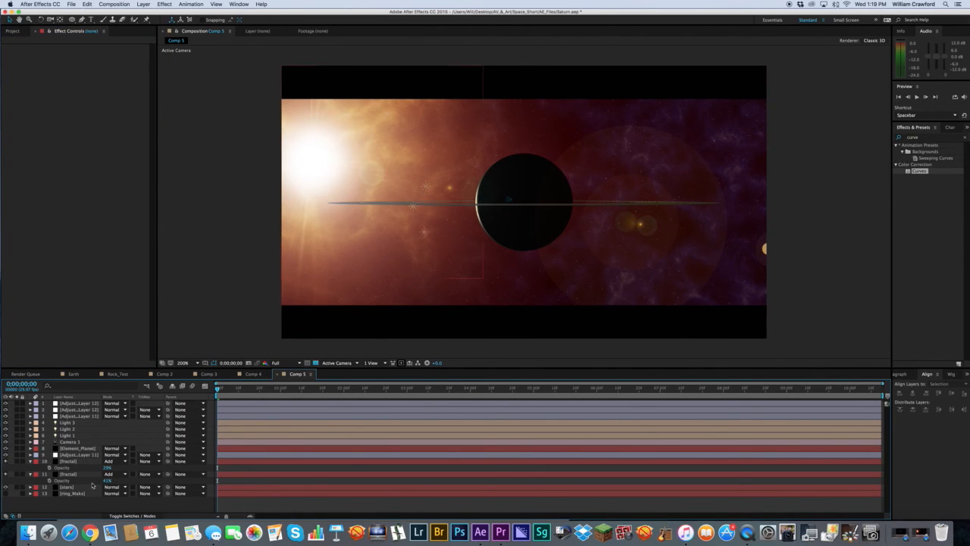
# Set the upper fractal layer's opacity to 20% and keep the lower fractal layer at 41%
pyautogui.click(79, 462)
pyautogui.click(107, 468)
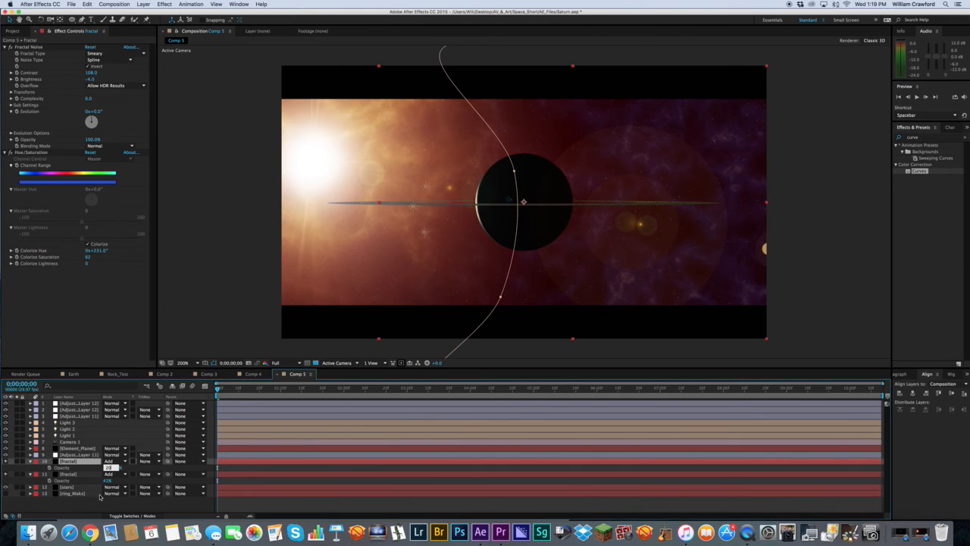
pyautogui.click(99, 494)
pyautogui.click(108, 480)
pyautogui.write('41')
pyautogui.press('Return')
# Rename the upper fractal layer as fractal_Blue
pyautogui.click(68, 461)
pyautogui.press('Return')
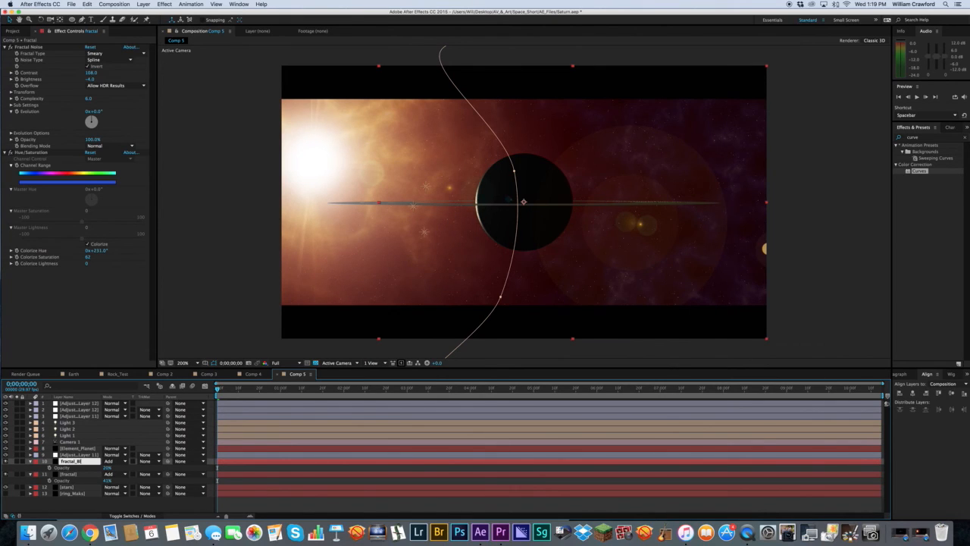
pyautogui.click(75, 500)
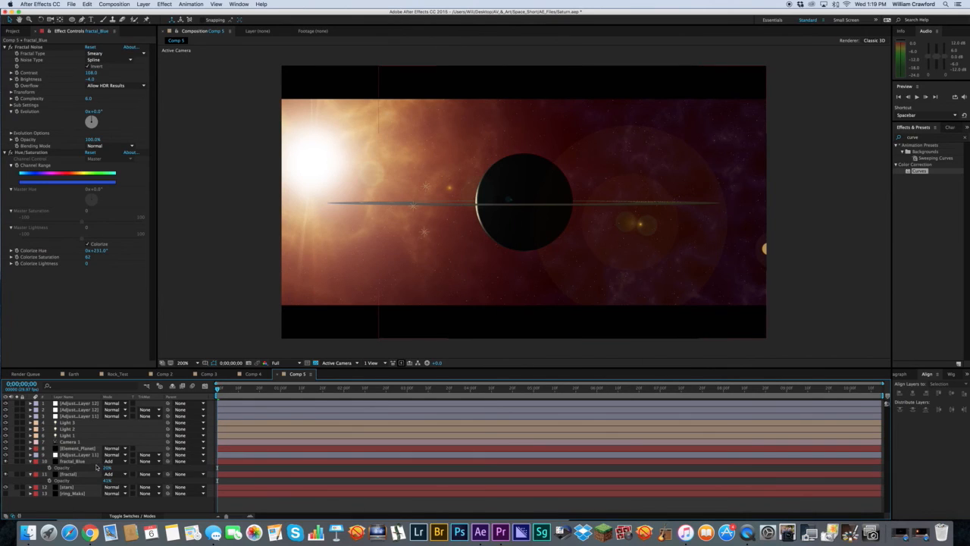
# Set the fractal_Blue layer's opacity to 15%
pyautogui.click(97, 462)
pyautogui.click(108, 469)
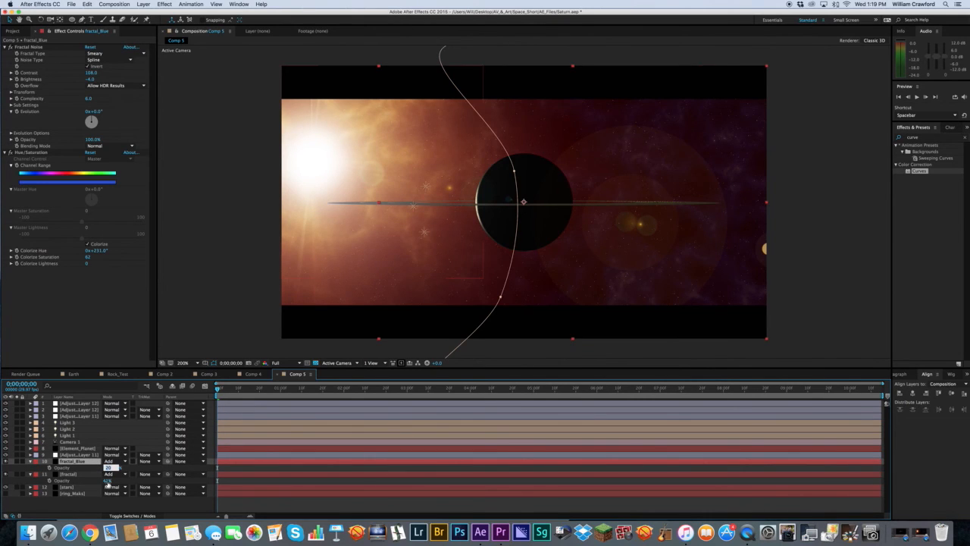
pyautogui.write('15')
pyautogui.click(98, 506)
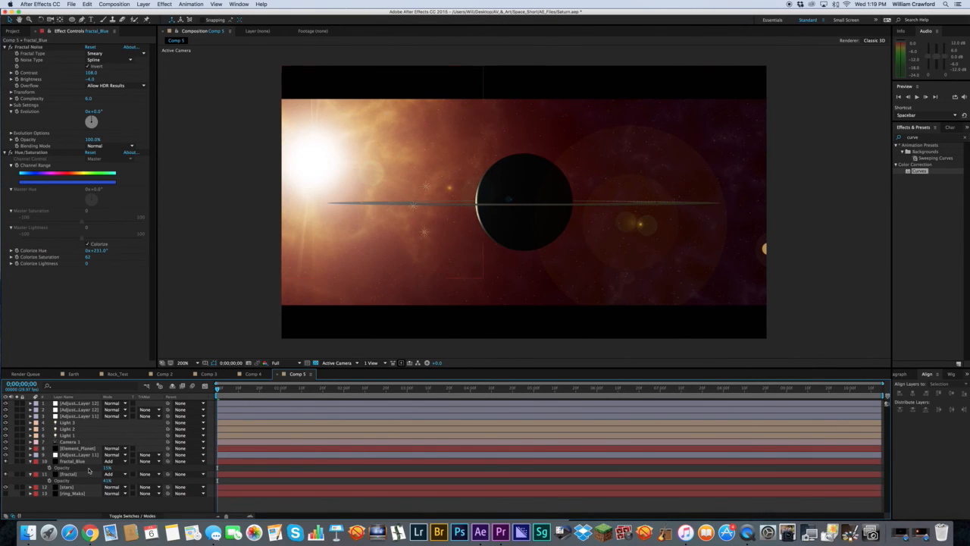
# Keyframe the lower fractal layer's Fractal Noise Evolution from 0° at the start to 180° at 0;00;10;14, returning to the first frame
pyautogui.click(78, 473)
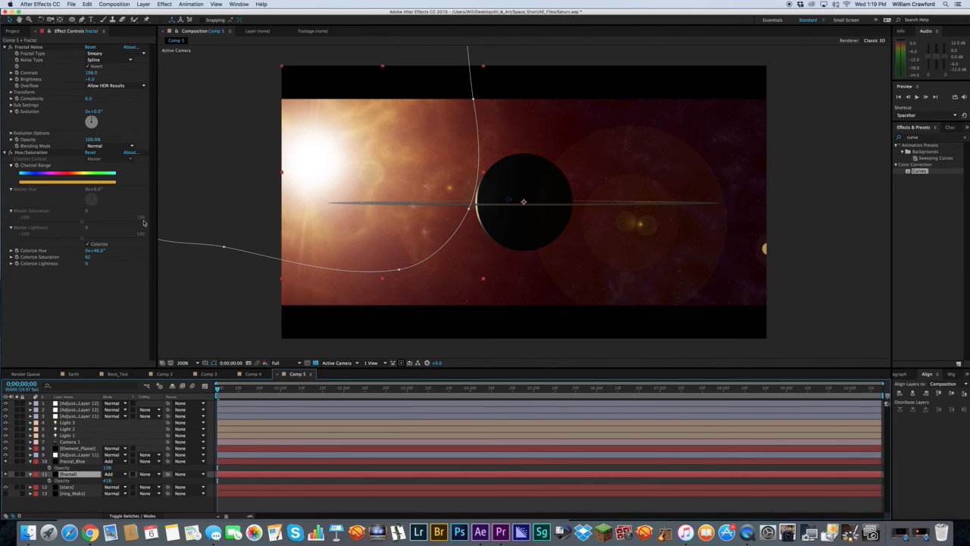
pyautogui.click(17, 112)
pyautogui.press('space')
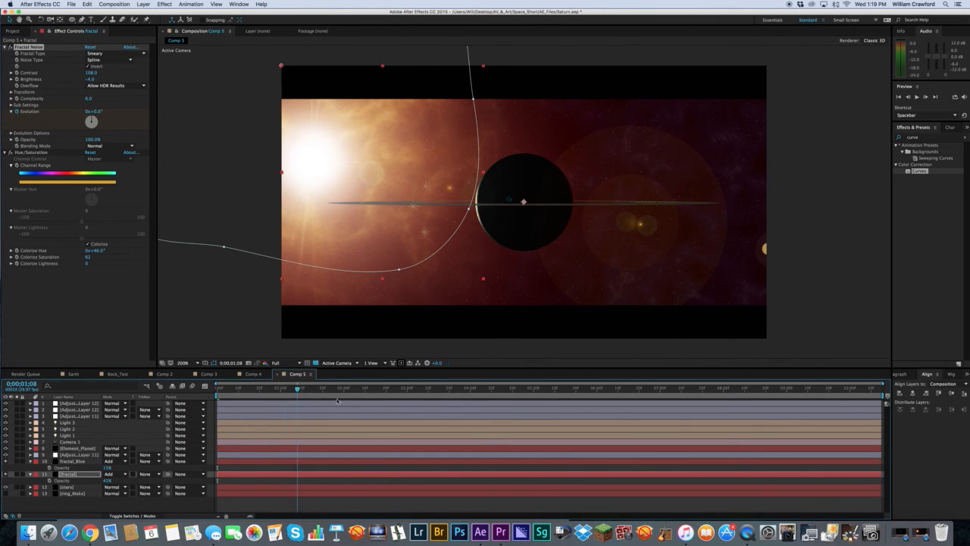
pyautogui.press('space')
pyautogui.click(89, 111)
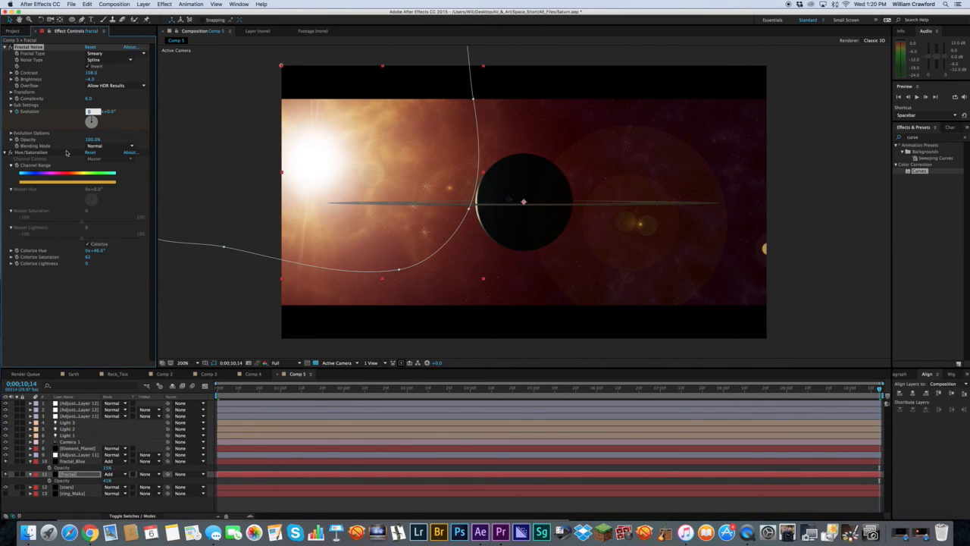
pyautogui.click(73, 320)
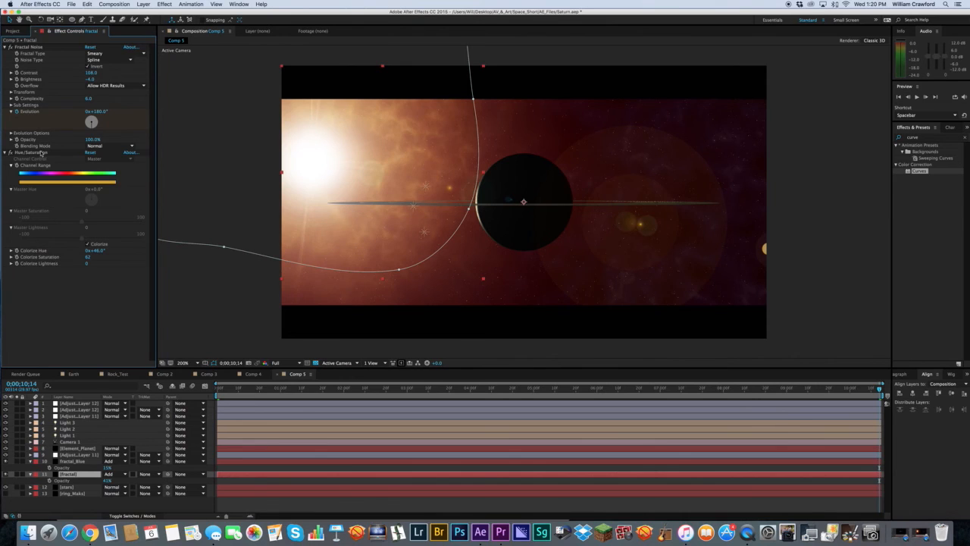
pyautogui.moveTo(238, 390); pyautogui.dragTo(199, 394)
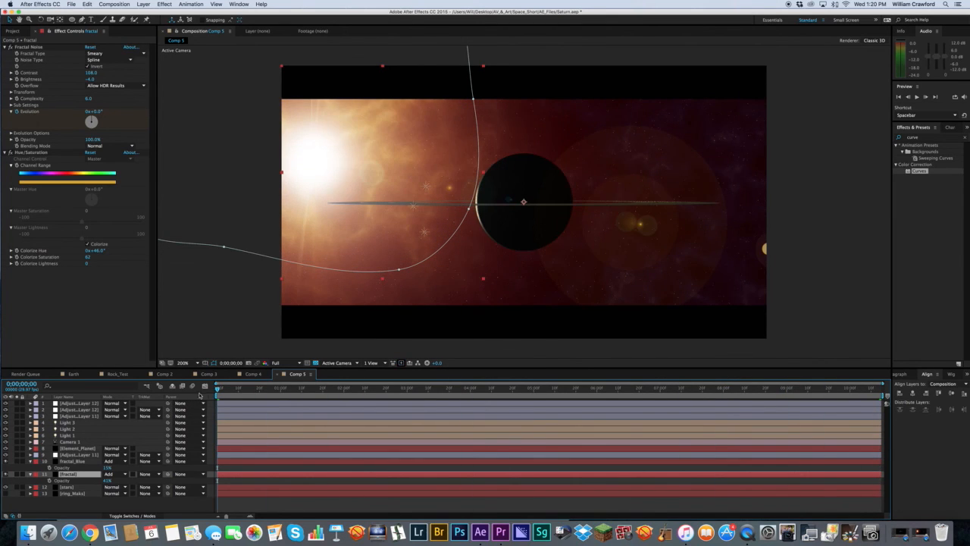
# View Comp 2 as a reference for the look of the scene and return to Comp 5
pyautogui.click(128, 509)
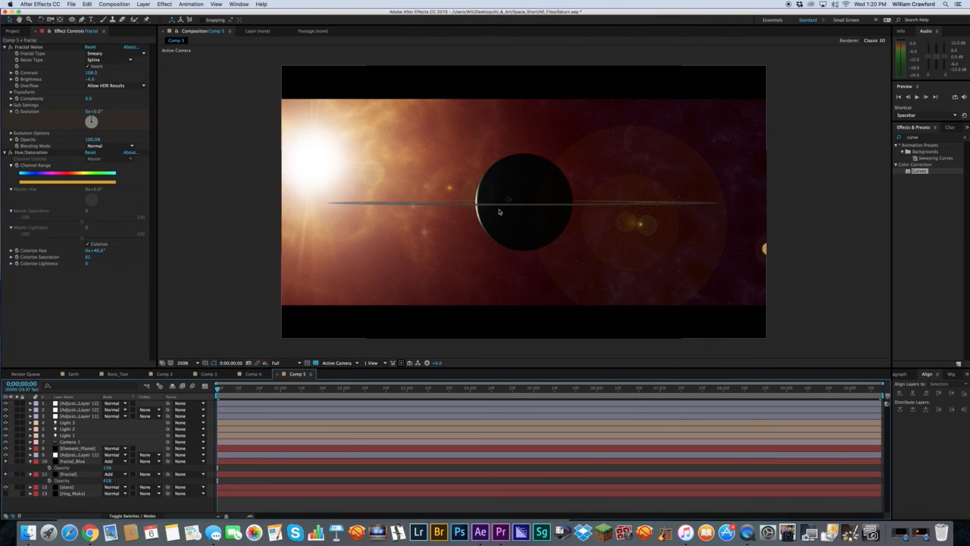
pyautogui.click(160, 385)
pyautogui.click(166, 374)
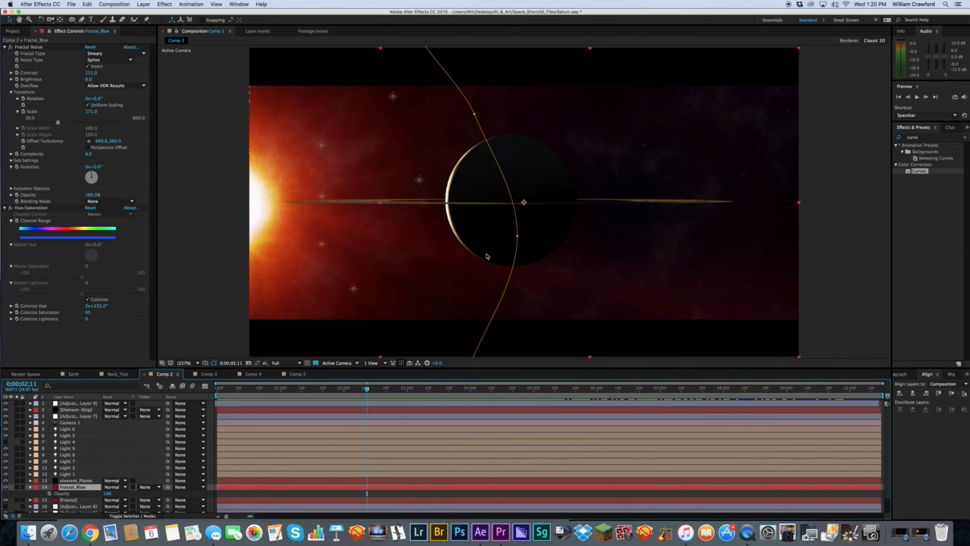
pyautogui.click(301, 375)
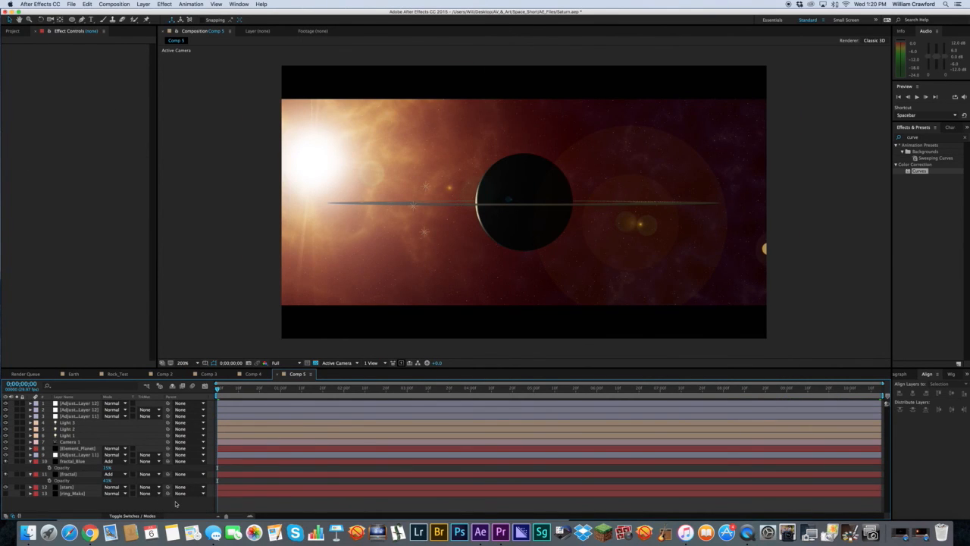
# Darken the grade by pulling down the RGB curve's midtones on the Curves adjustment layer, and delete the Element-Ship layer
pyautogui.click(82, 409)
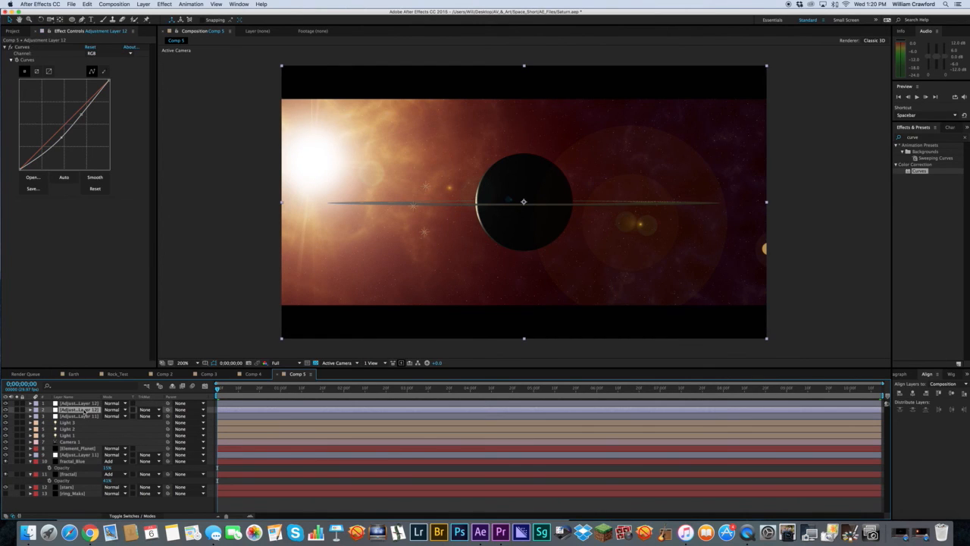
pyautogui.moveTo(61, 137); pyautogui.dragTo(67, 146)
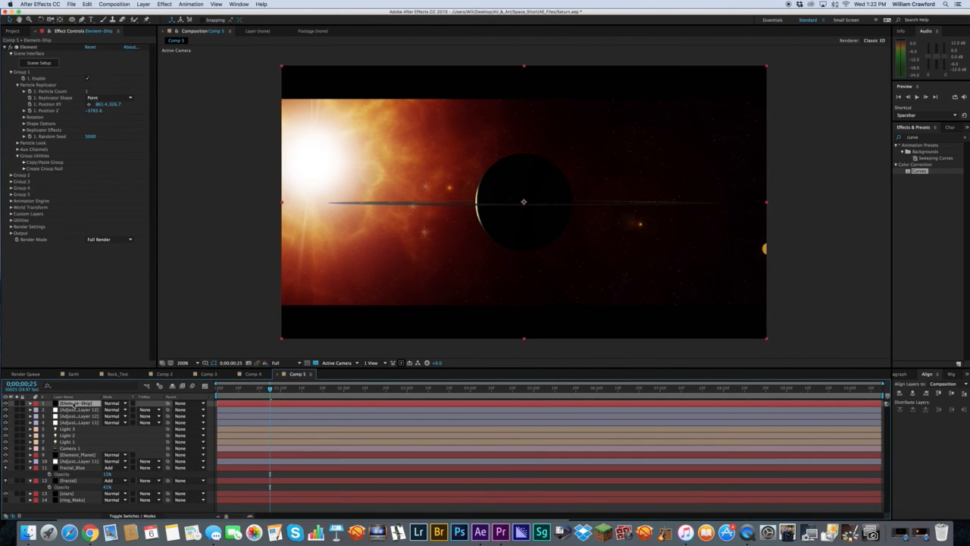
pyautogui.press('Delete')
# Keyframe all of Camera 1's transform properties at the first frame and dolly in to a Z position of about -2074 at 0;00;10;14
pyautogui.click(100, 441)
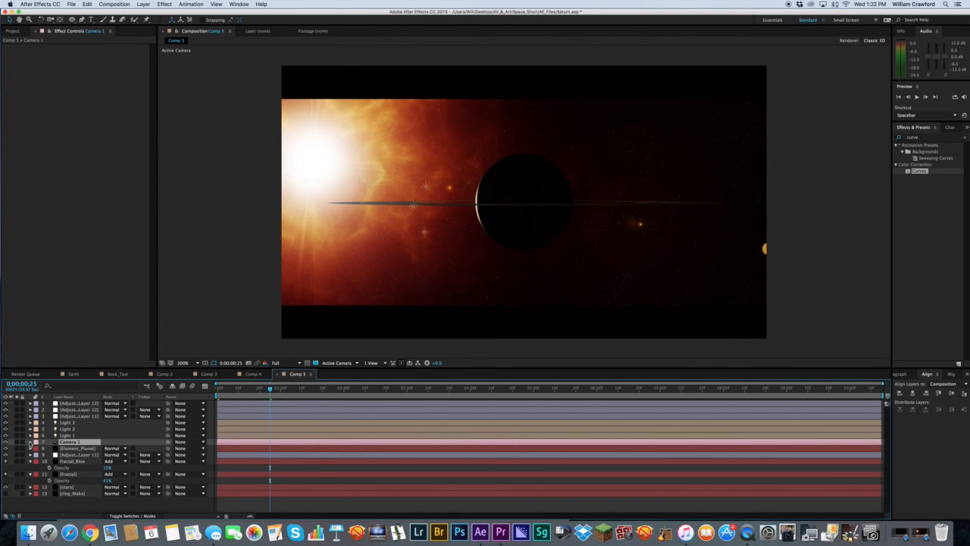
pyautogui.click(30, 442)
pyautogui.click(36, 449)
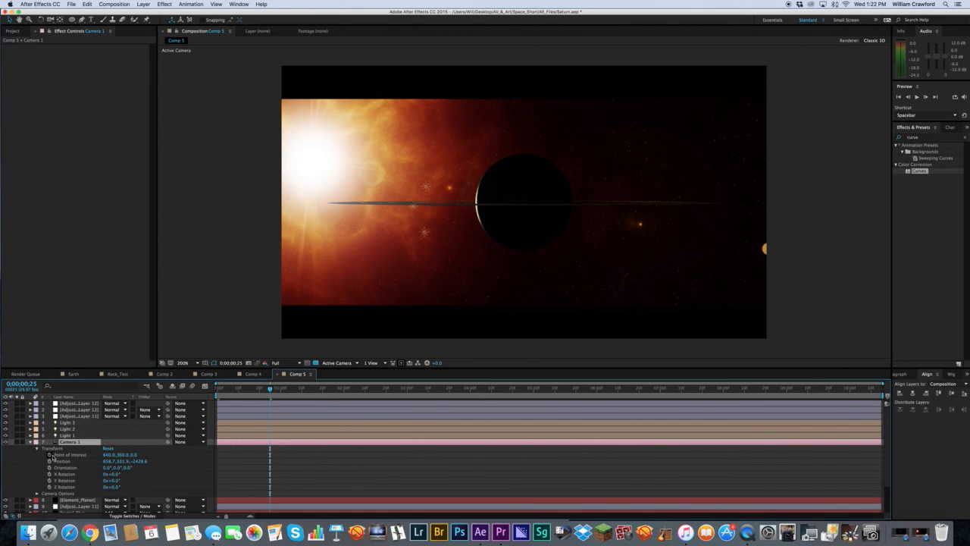
pyautogui.click(218, 390)
pyautogui.moveTo(49, 455); pyautogui.dragTo(49, 487)
pyautogui.moveTo(222, 389); pyautogui.dragTo(956, 421)
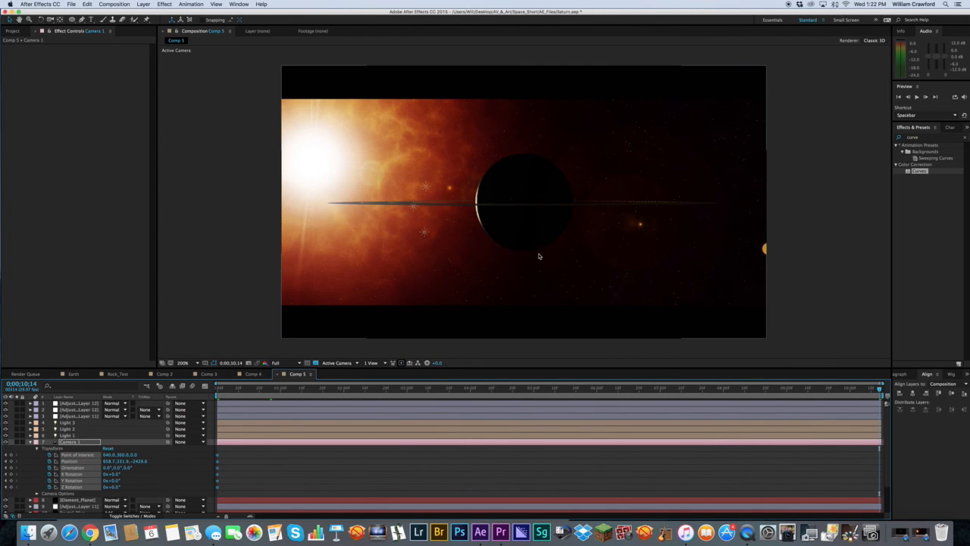
pyautogui.press('c')
pyautogui.moveTo(525, 242); pyautogui.dragTo(530, 211)
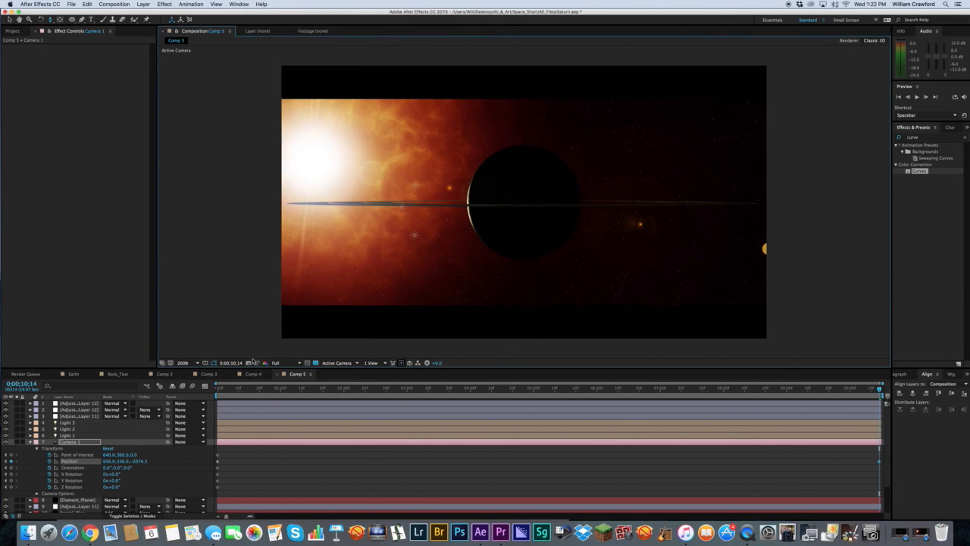
pyautogui.click(35, 443)
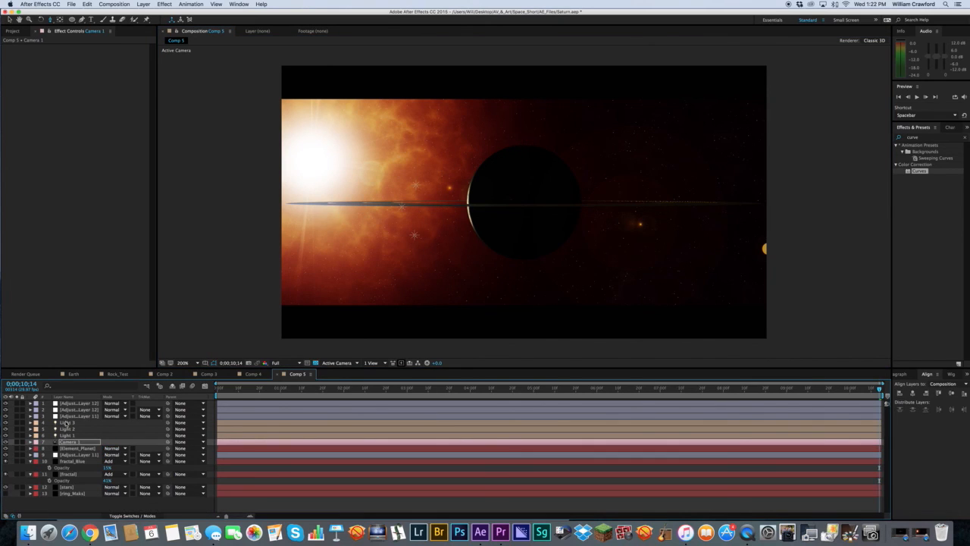
# Duplicate Light 3 and move the copy well above the rings, keeping it between the sun and the planet
pyautogui.click(70, 422)
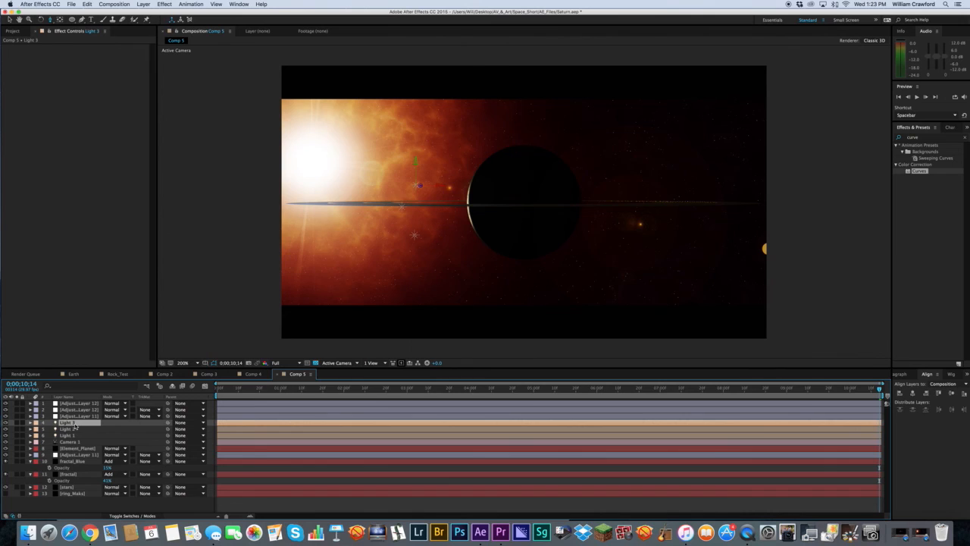
pyautogui.press('super+d')
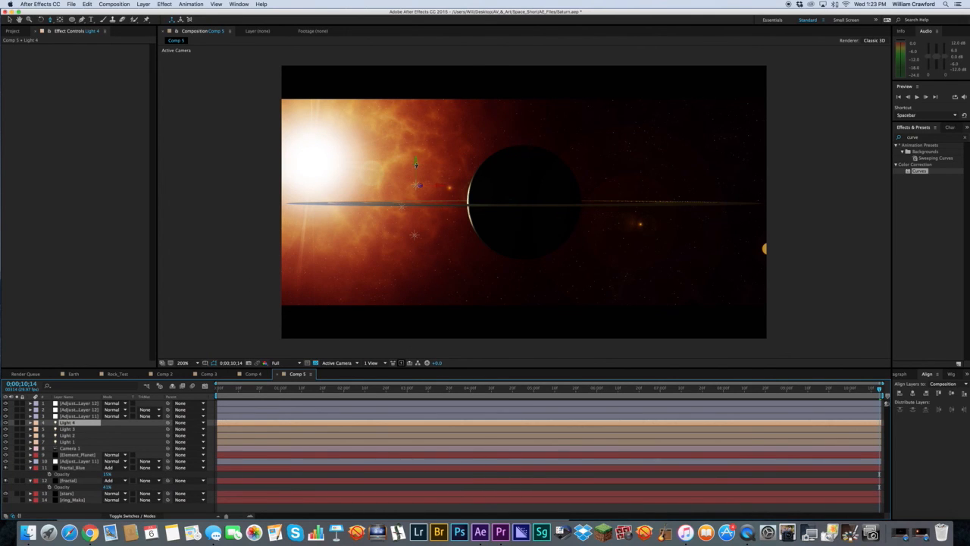
pyautogui.moveTo(415, 163); pyautogui.dragTo(419, 97)
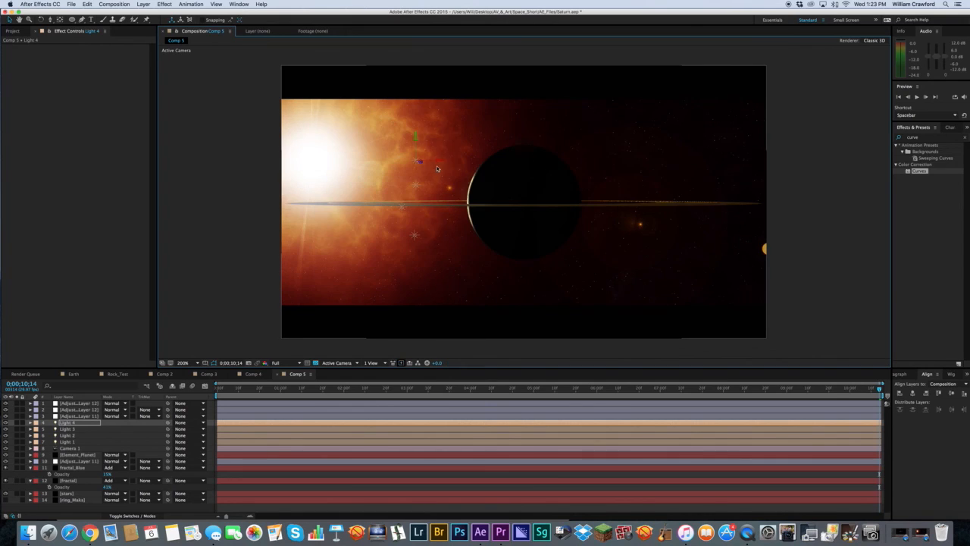
pyautogui.moveTo(440, 162); pyautogui.dragTo(453, 161)
pyautogui.moveTo(430, 123); pyautogui.dragTo(418, 63)
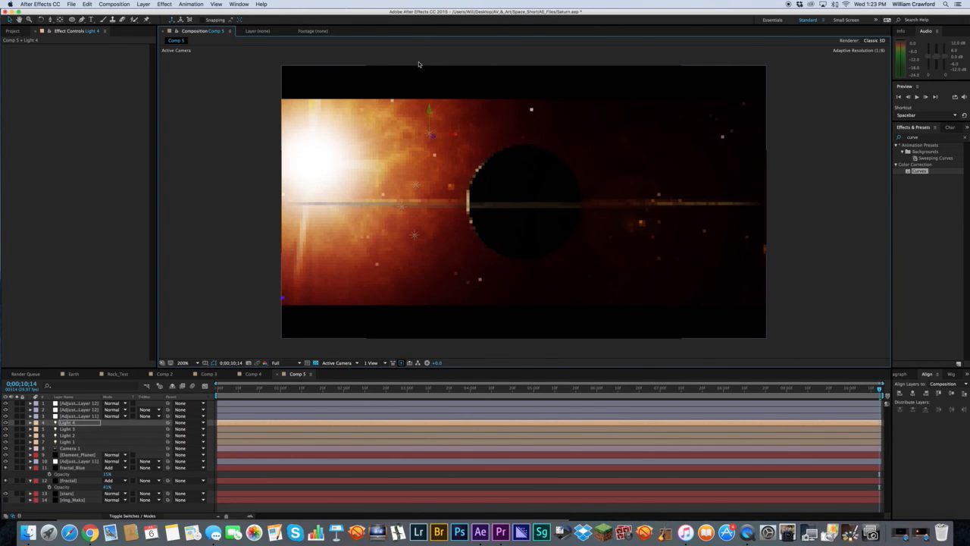
pyautogui.click(434, 137)
pyautogui.moveTo(434, 137); pyautogui.dragTo(425, 137)
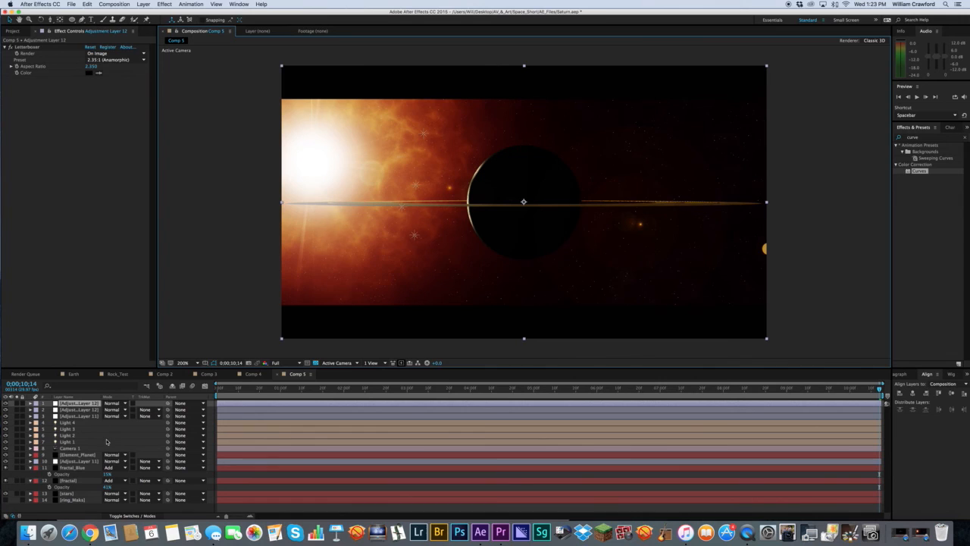
pyautogui.click(75, 423)
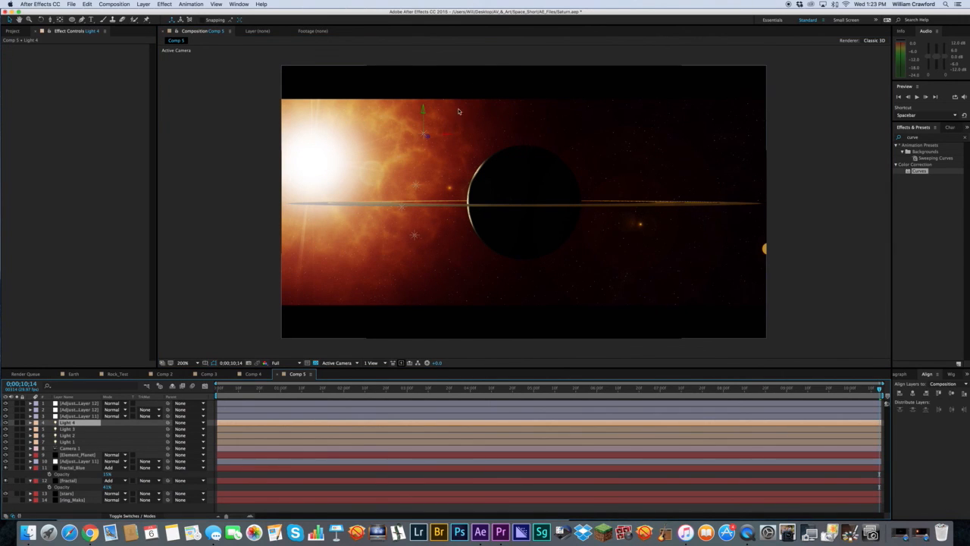
pyautogui.moveTo(454, 136); pyautogui.dragTo(416, 137)
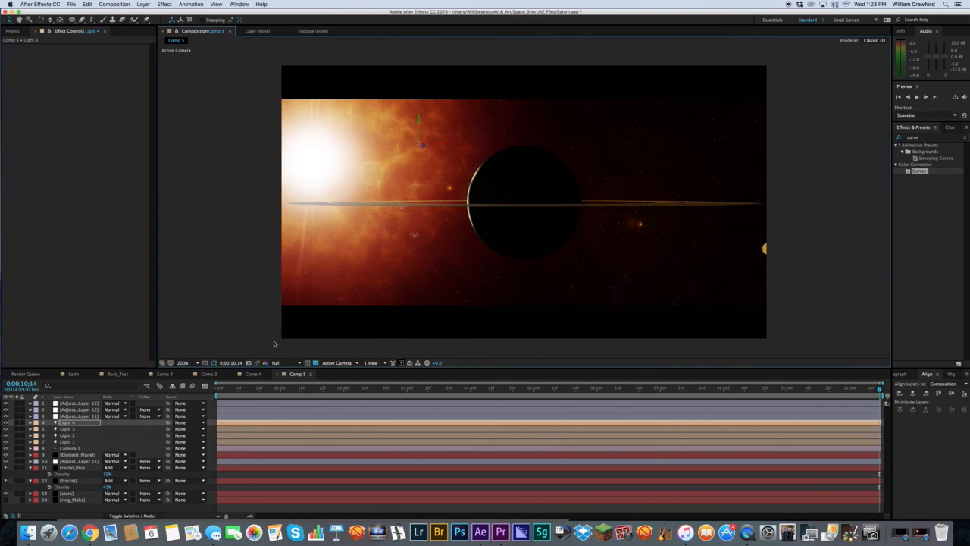
# Duplicate Light 4 and move the copy below the rings, under the existing lower light
pyautogui.press('super+d')
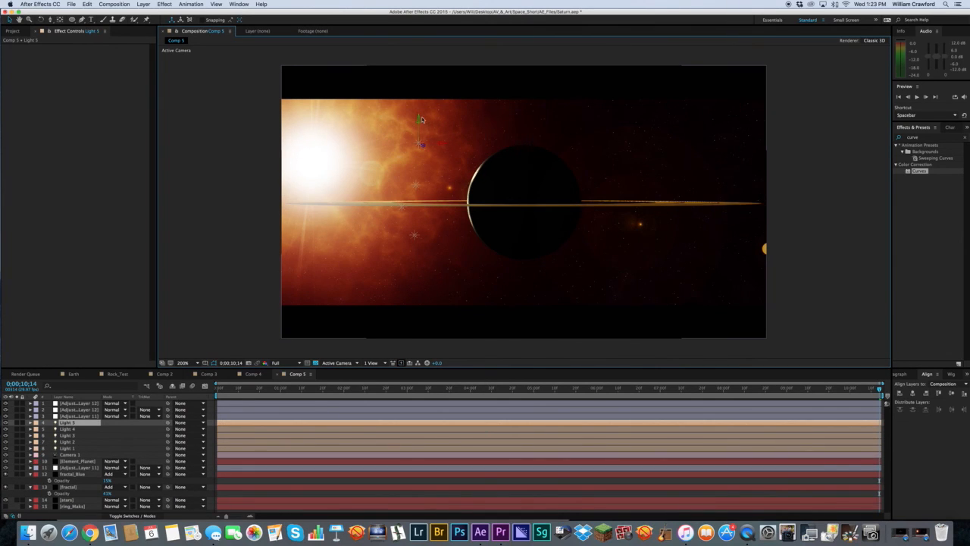
pyautogui.moveTo(419, 120); pyautogui.dragTo(429, 298)
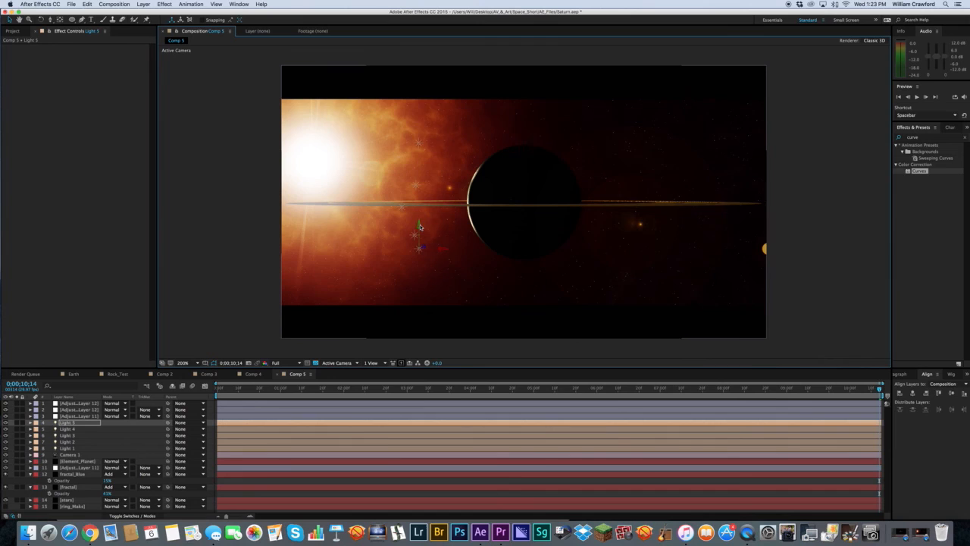
pyautogui.moveTo(418, 228); pyautogui.dragTo(421, 279)
# Bring the lights closer to the rings by lowering Light 4 slightly and raising Light 5 slightly
pyautogui.click(73, 428)
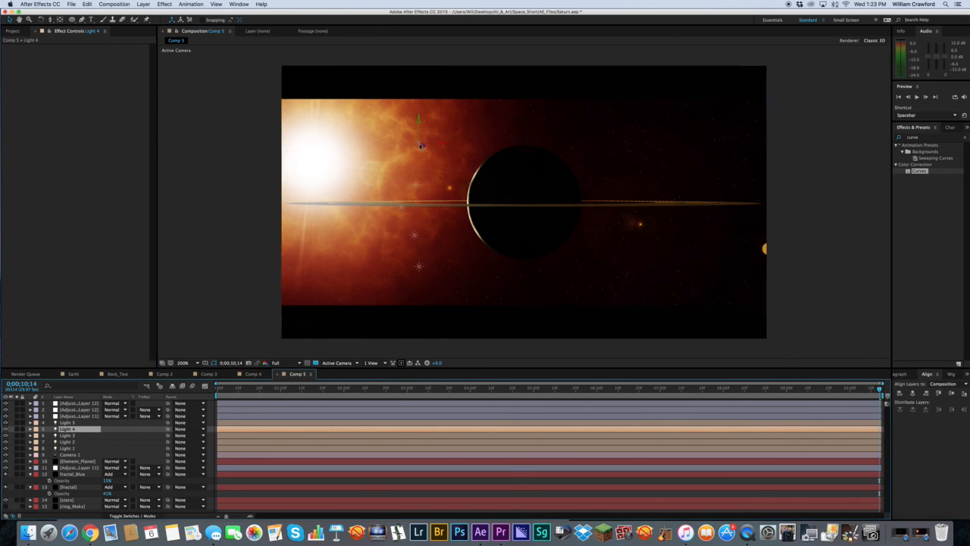
pyautogui.moveTo(418, 121); pyautogui.dragTo(419, 151)
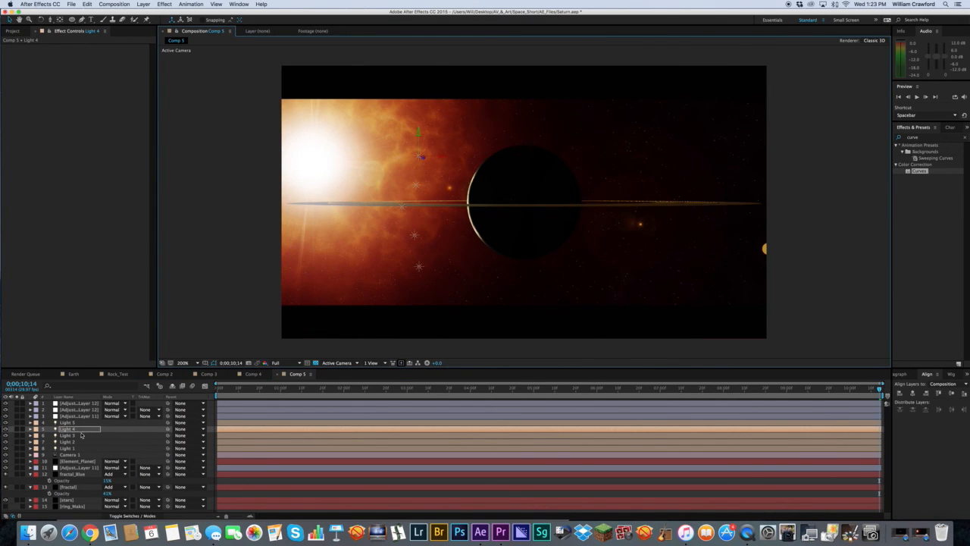
pyautogui.click(76, 422)
pyautogui.moveTo(419, 247); pyautogui.dragTo(419, 243)
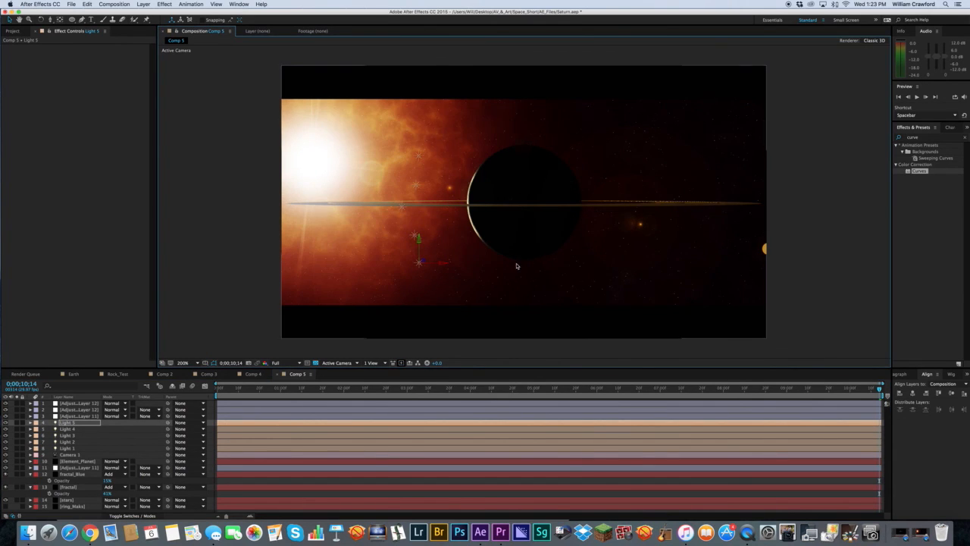
# Check the light placement in a two-view layout with the top view and return to a single view
pyautogui.click(12, 333)
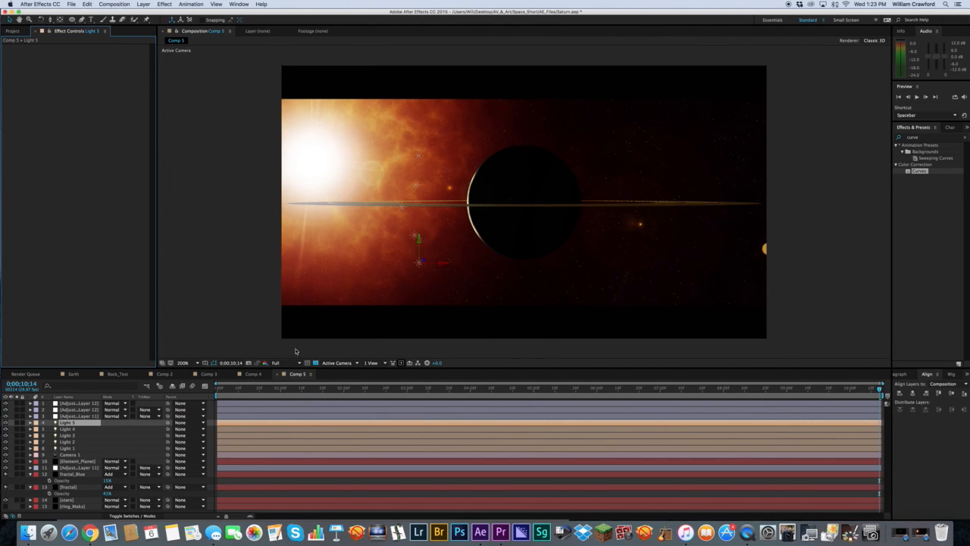
pyautogui.click(373, 362)
pyautogui.click(390, 377)
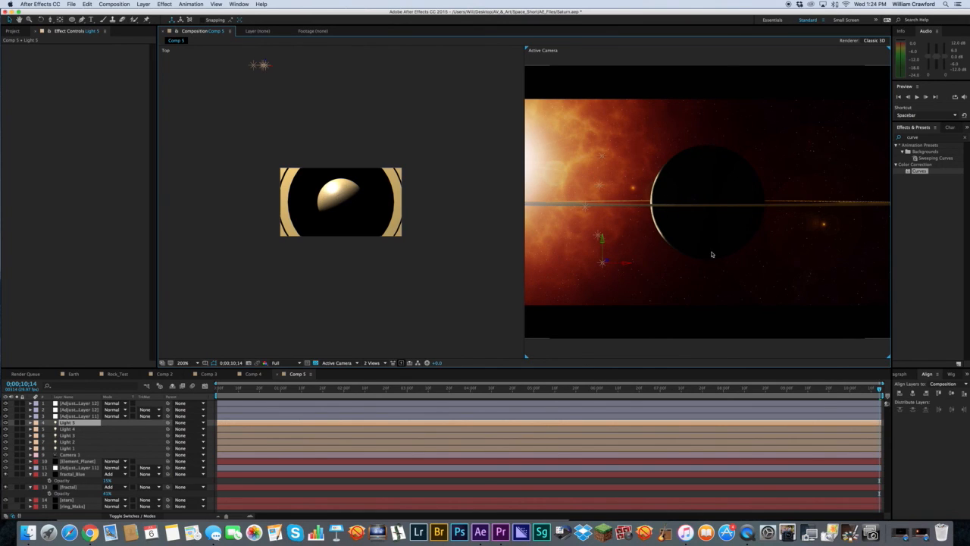
pyautogui.click(371, 362)
pyautogui.click(394, 369)
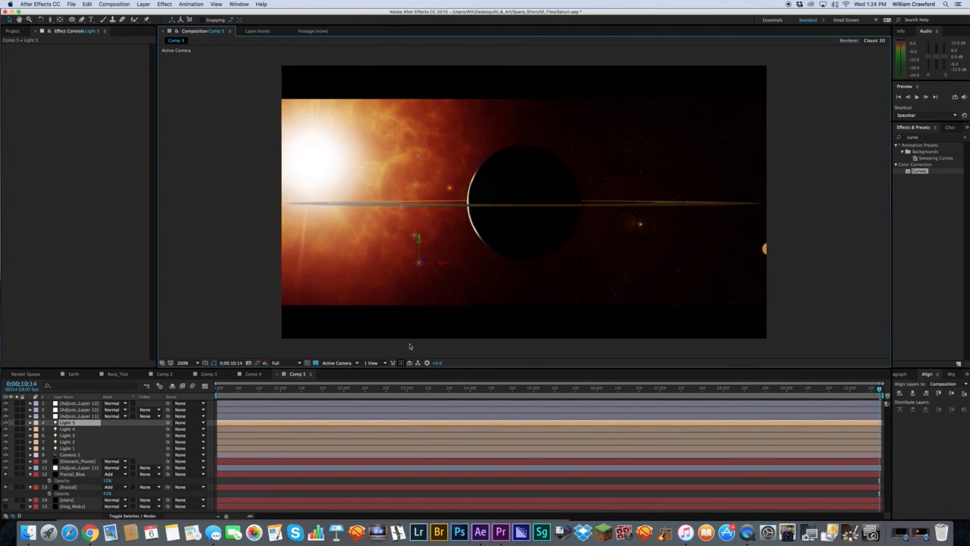
# Scrub through the animation from the first frame to examine the camera push-in and the new lighting
pyautogui.click(218, 389)
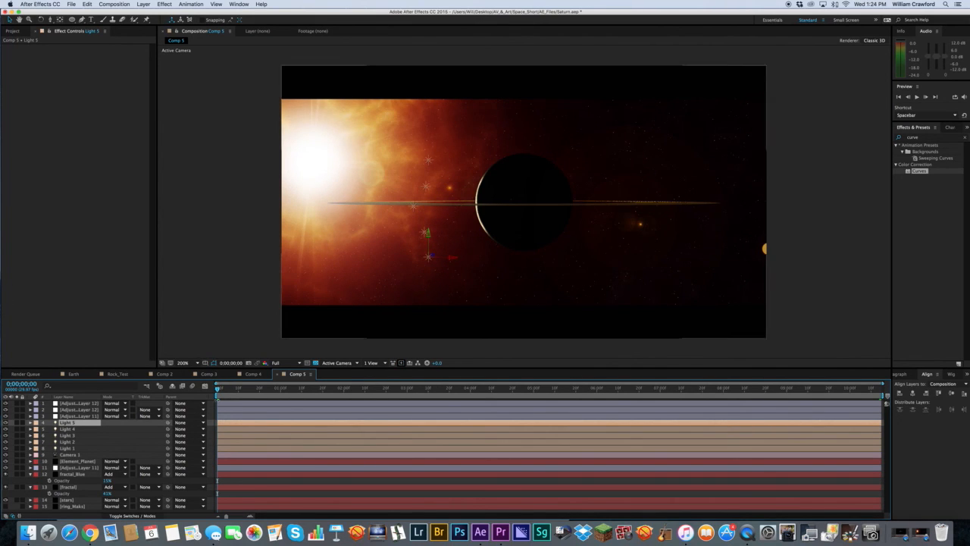
pyautogui.moveTo(227, 389); pyautogui.dragTo(485, 397)
pyautogui.moveTo(547, 396); pyautogui.dragTo(390, 398)
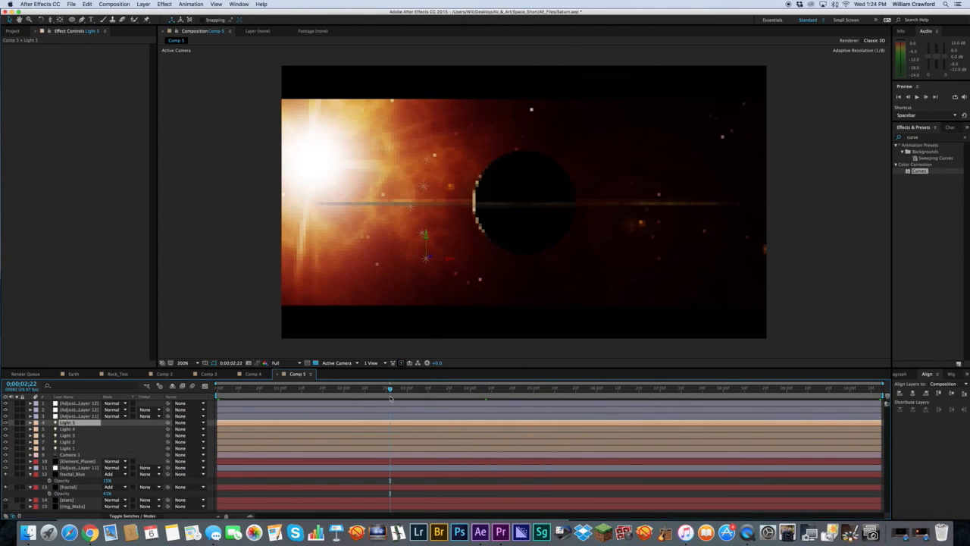